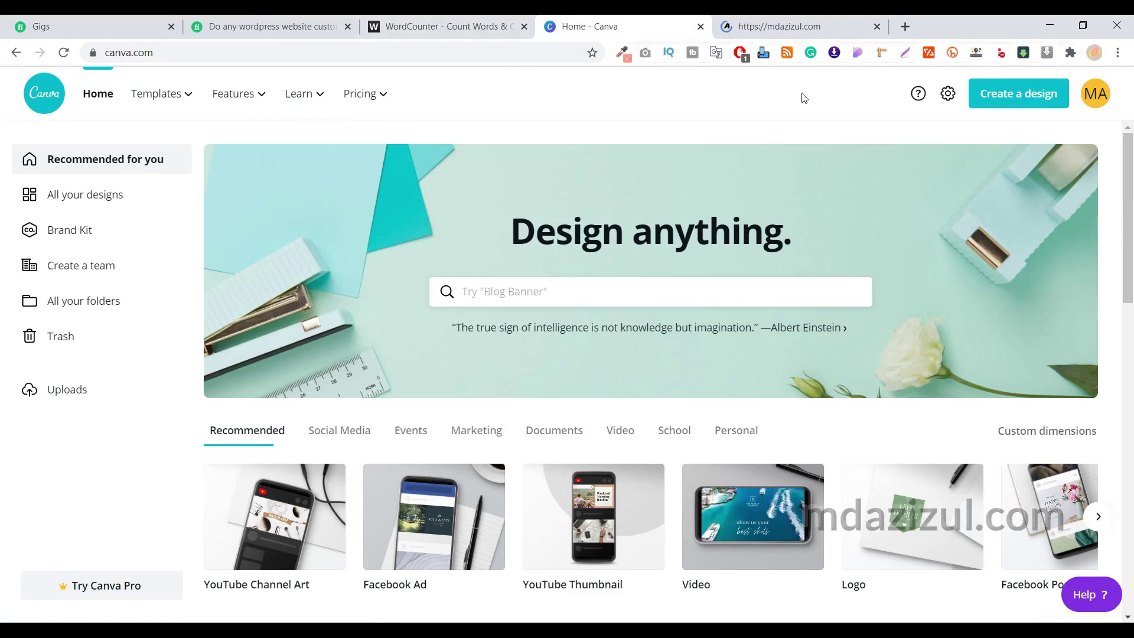
Create a new design with custom dimensions of 550 × 370 px and close the old Canva home page
click(1002, 101)
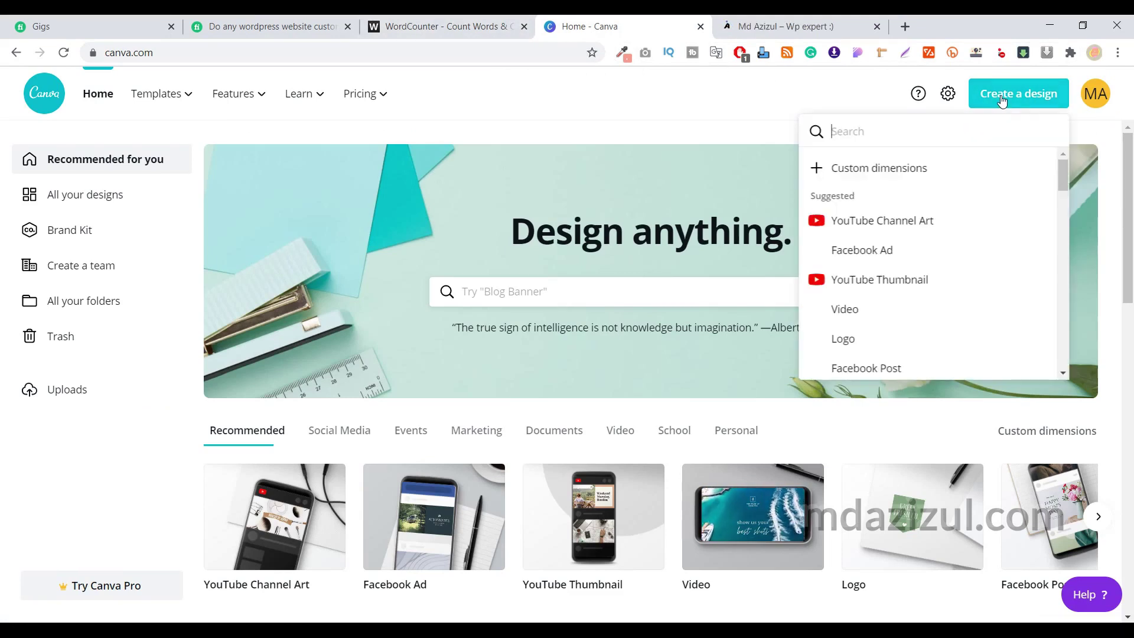
click(886, 169)
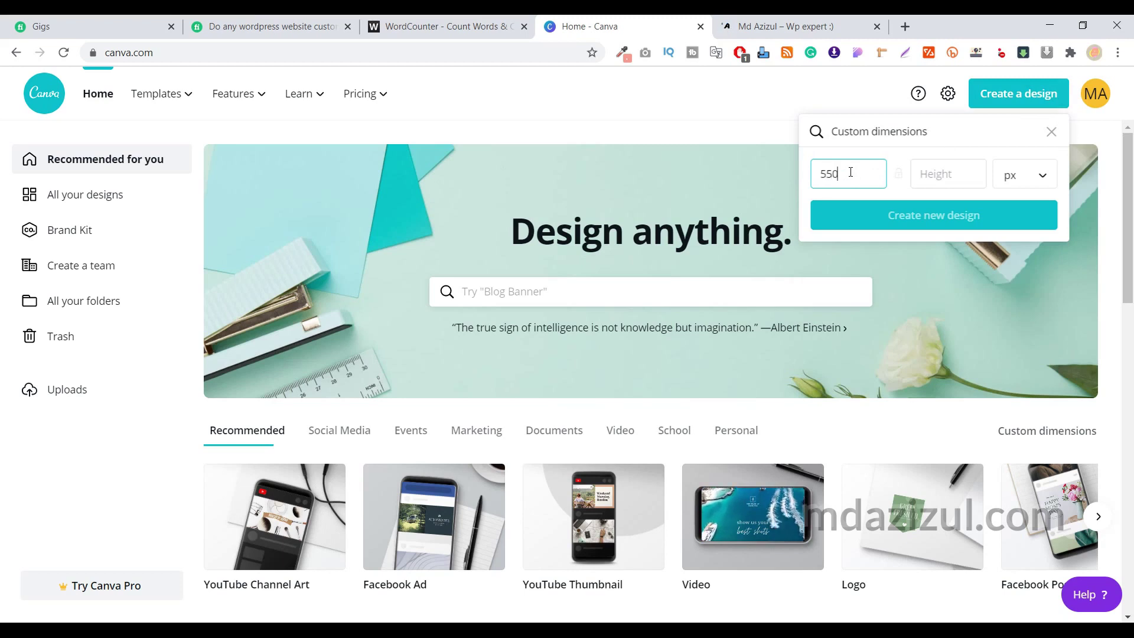
click(951, 183)
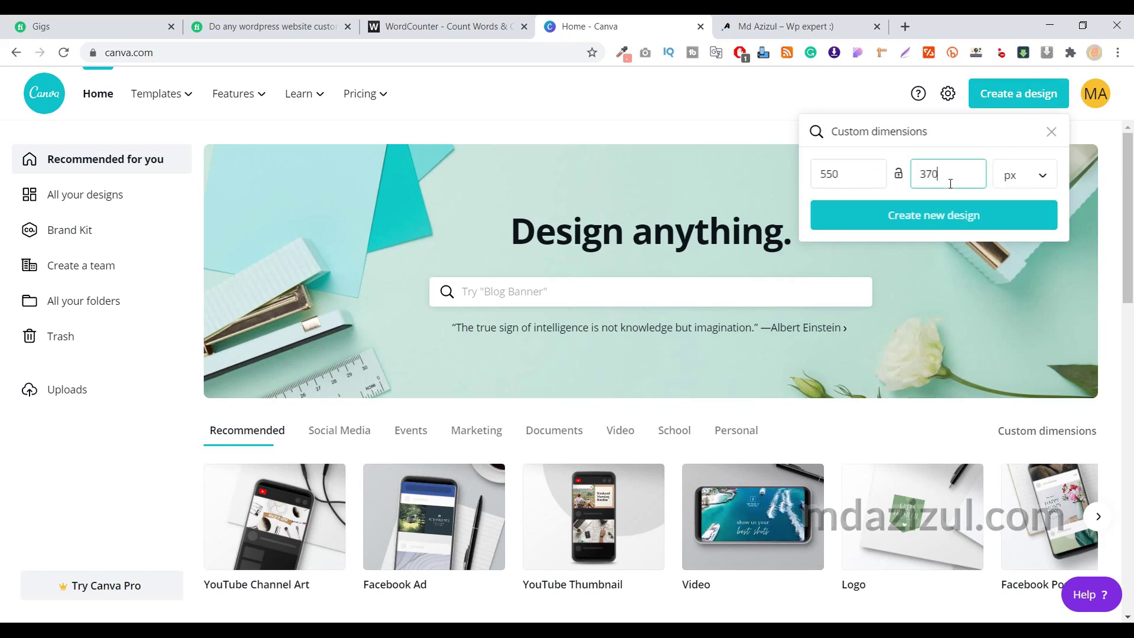
text(370)
click(928, 216)
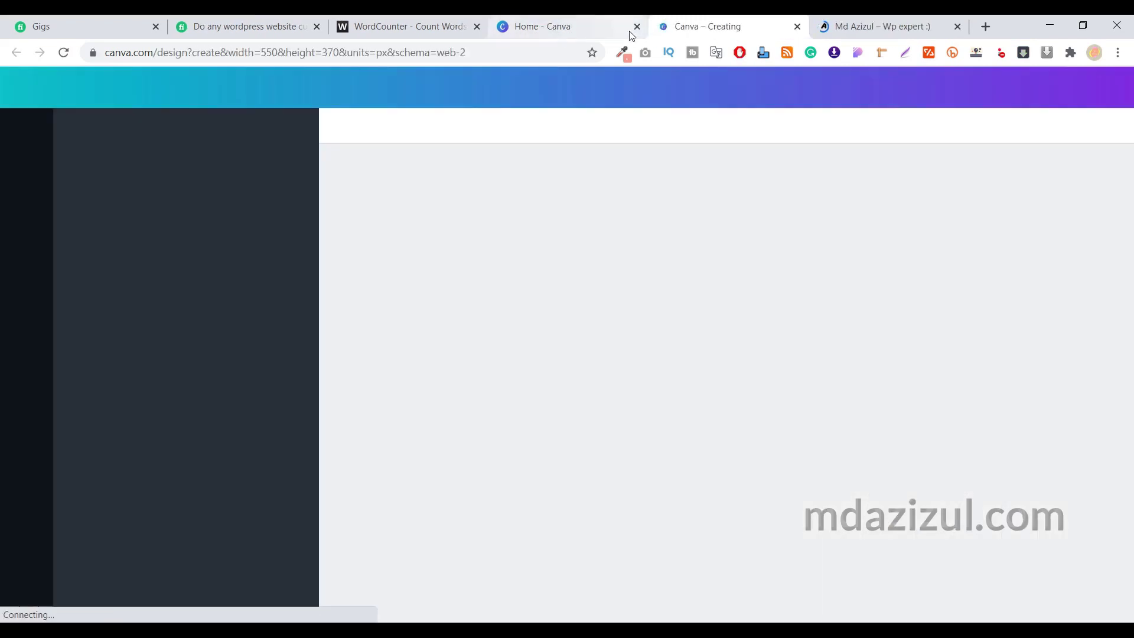
click(637, 26)
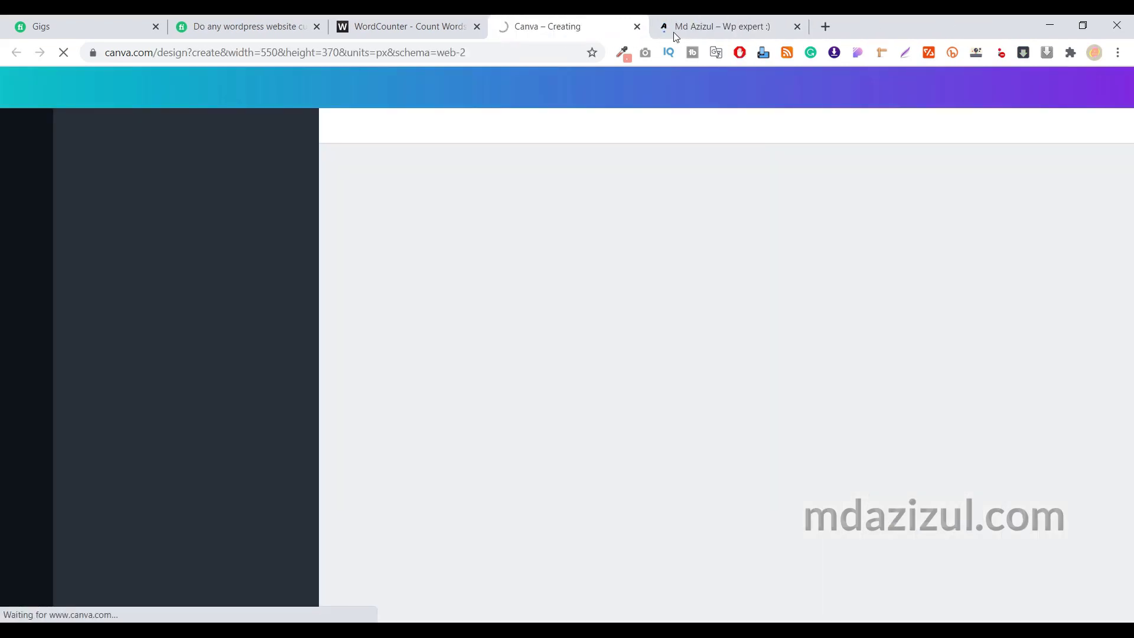
Look through the portfolio website's homepage from top to bottom and examine the cover image of the existing WordPress gig
click(703, 26)
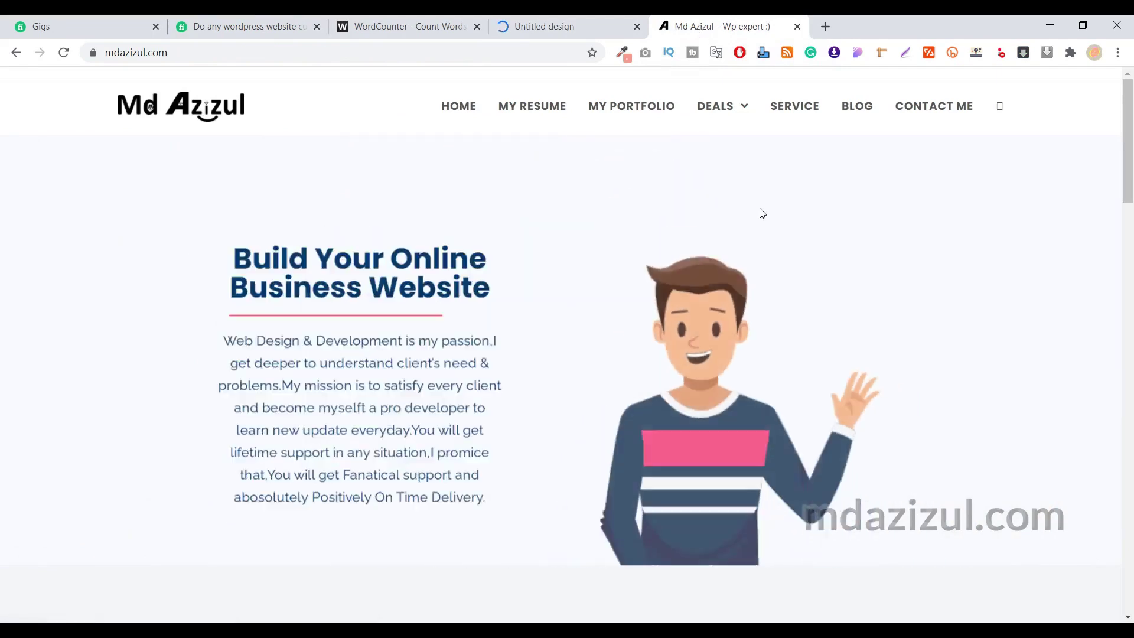
scroll(761, 209, down, 10)
scroll(761, 209, down, 15)
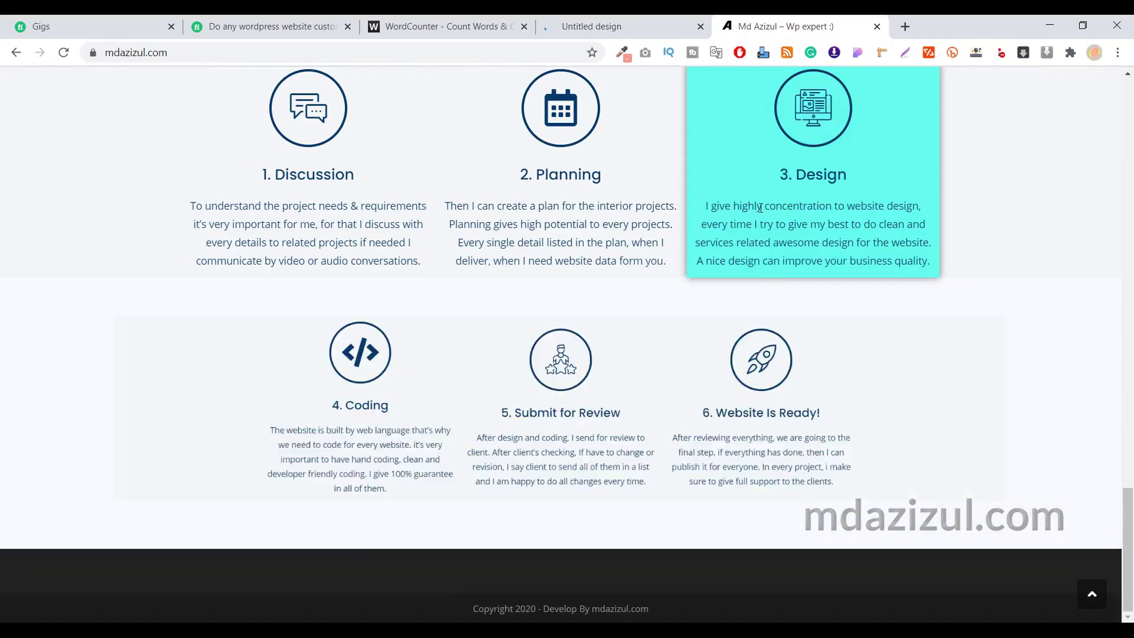
scroll(761, 208, up, 12)
scroll(760, 207, up, 10)
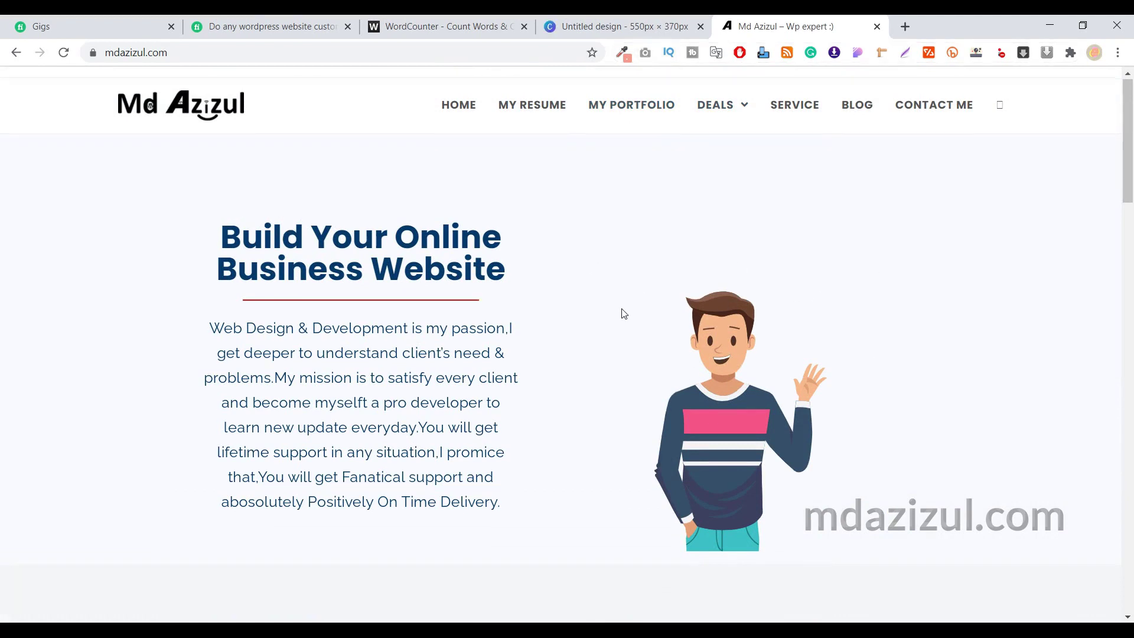
scroll(620, 314, down, 1)
scroll(471, 214, up, 1)
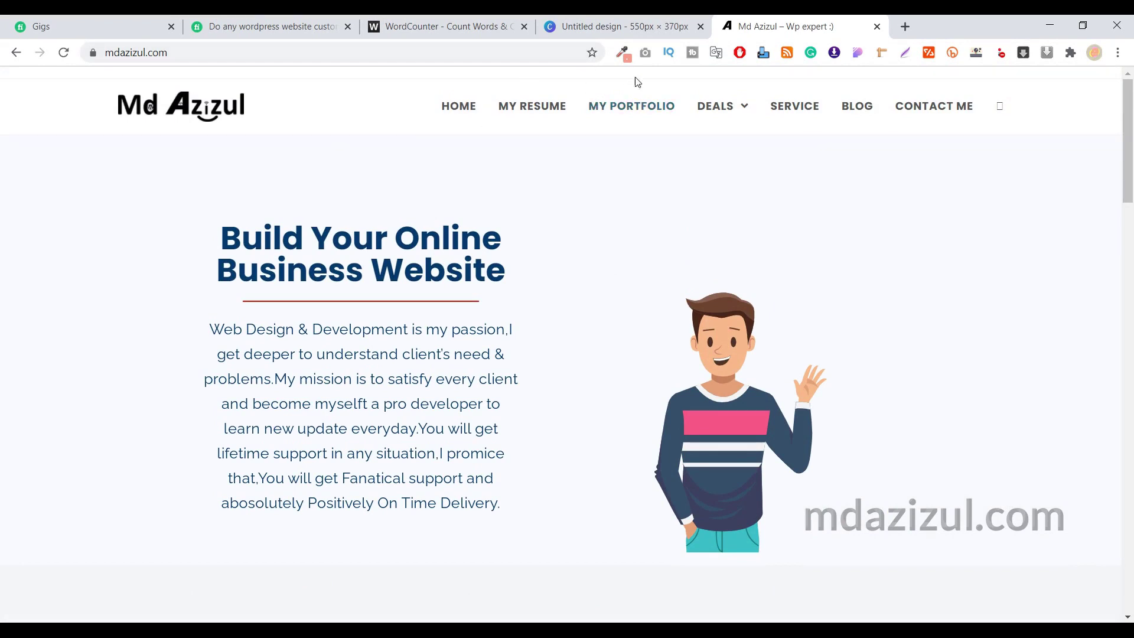
click(269, 26)
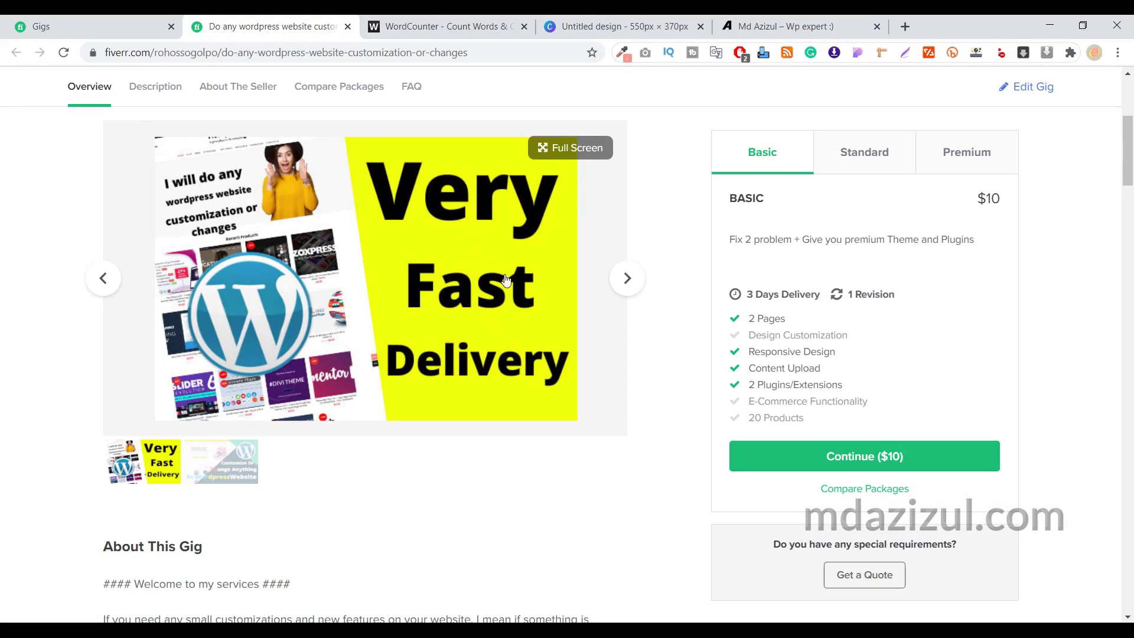
Return to the portfolio homepage and take a full-page screen capture of it with GoFullPage
key(ctrl+5)
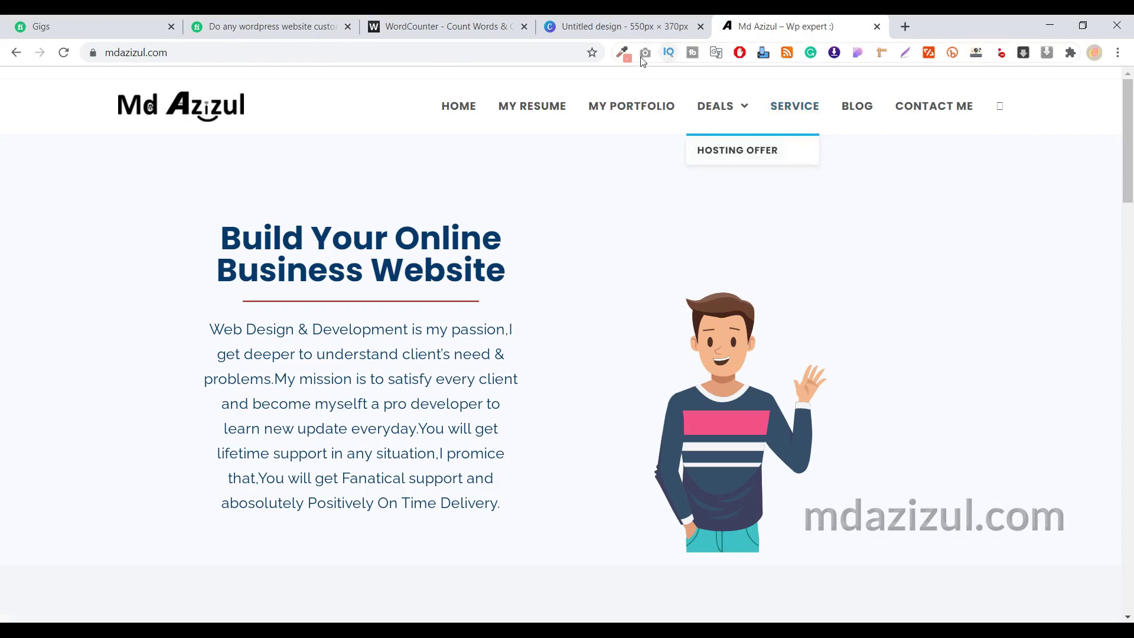
right_click(645, 53)
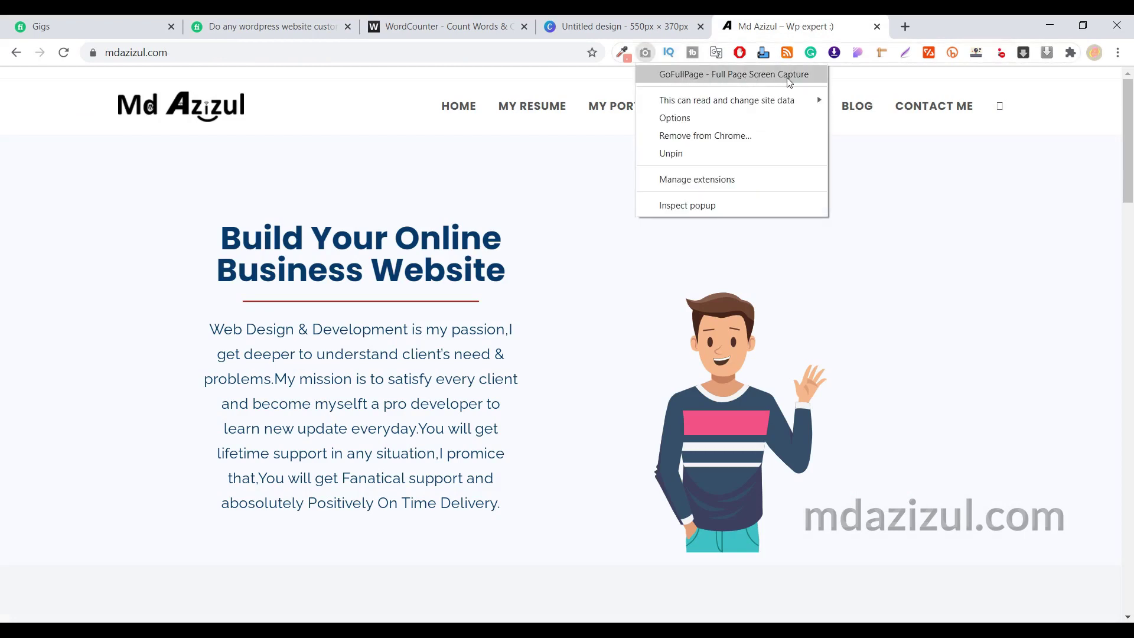
click(646, 54)
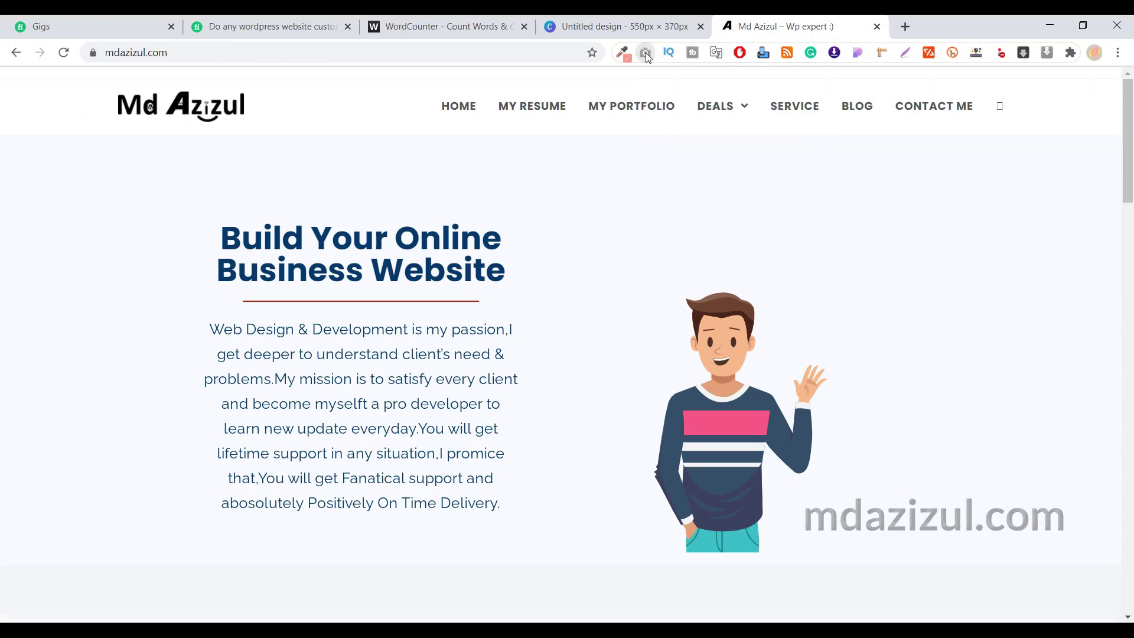
click(646, 53)
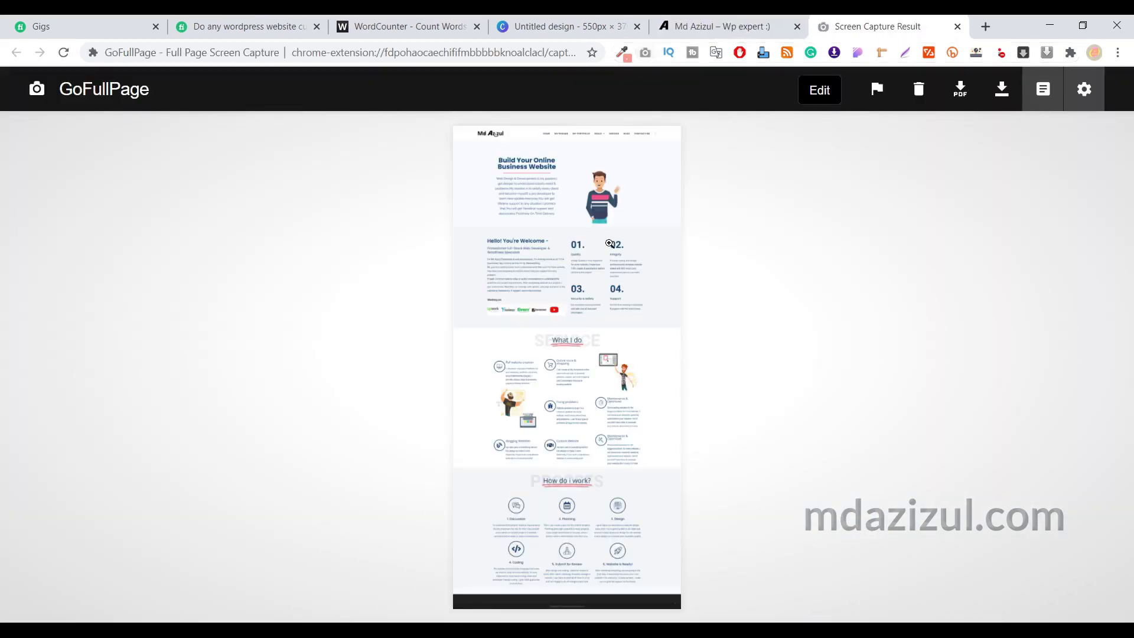
Save the full-page capture as a PNG image in the Downloads folder under the suggested file name
right_click(558, 189)
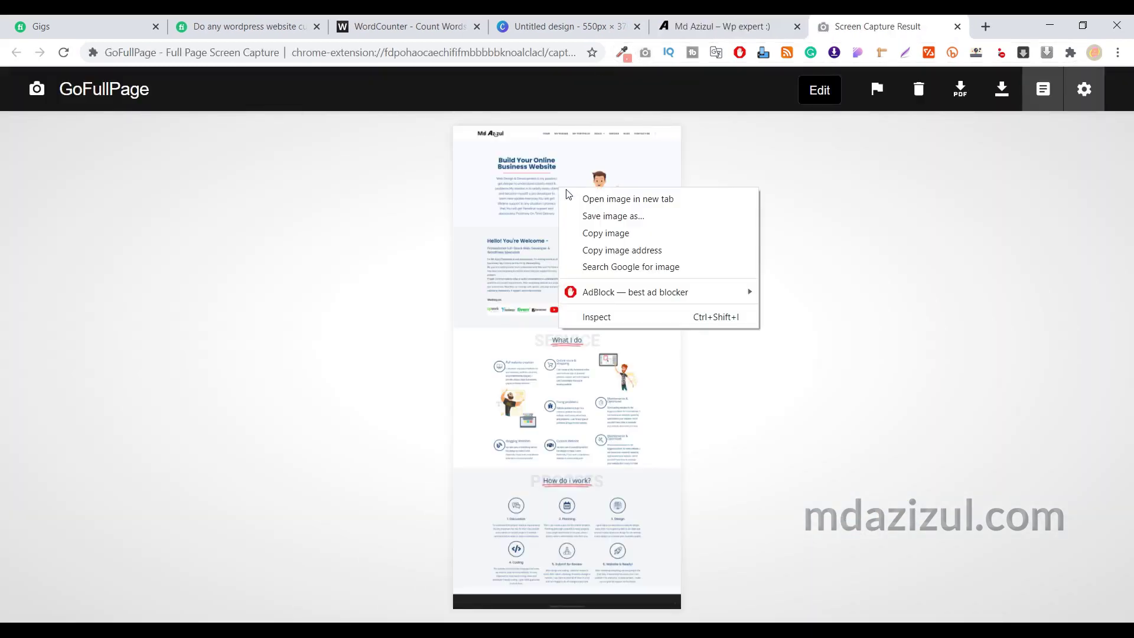
click(586, 215)
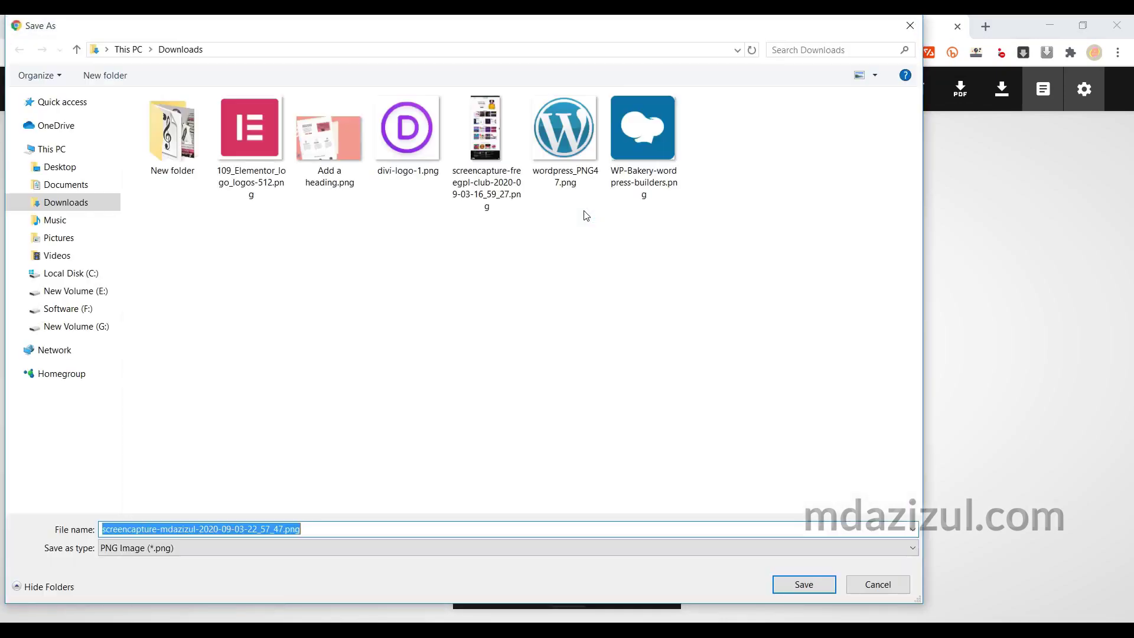
key(Return)
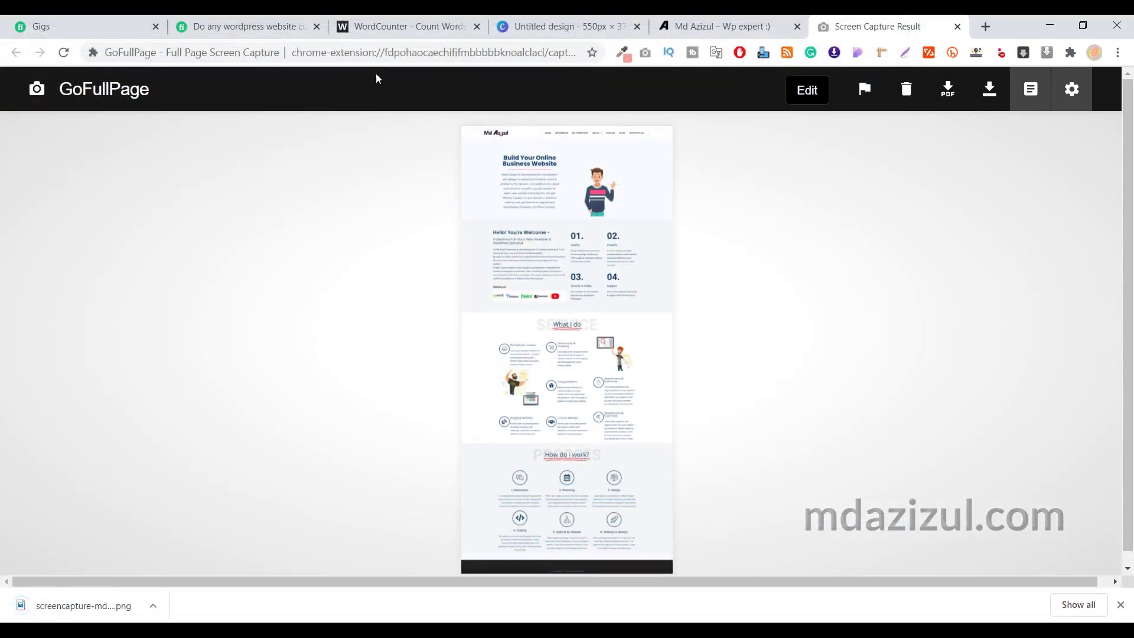
Switch back to the Canva design and set the blank page's background colour to black
click(556, 34)
click(657, 292)
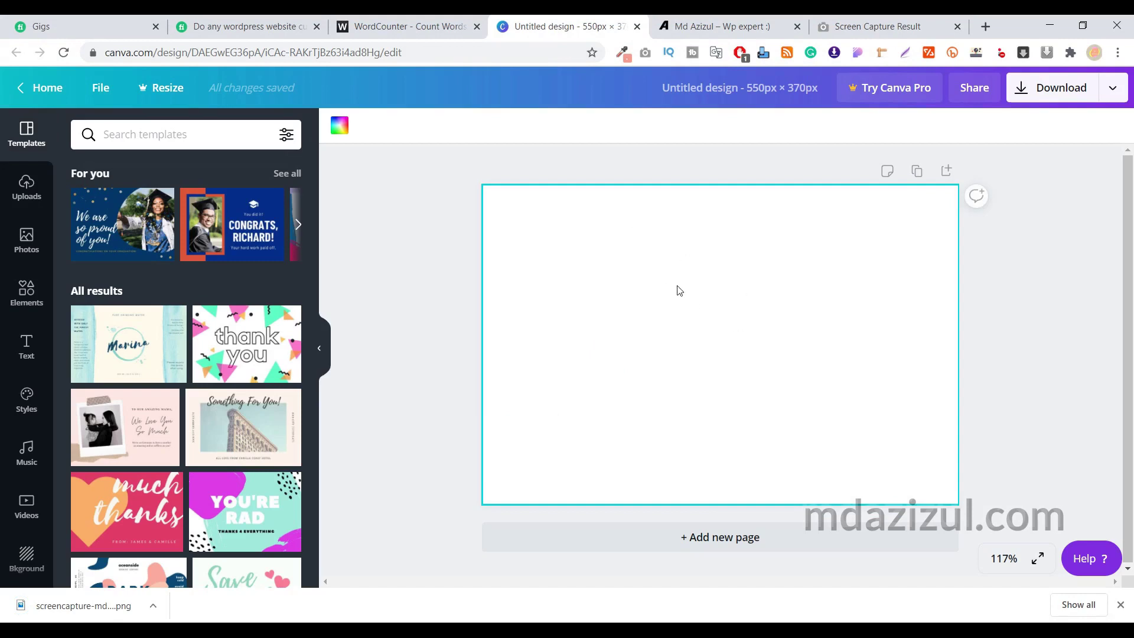
click(341, 127)
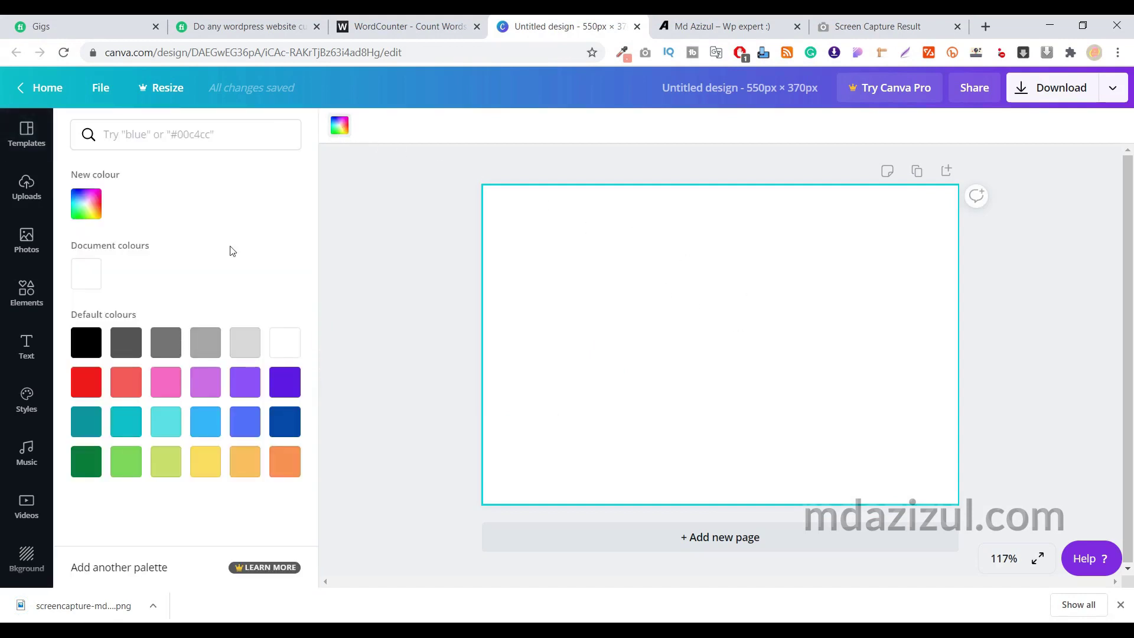
click(97, 340)
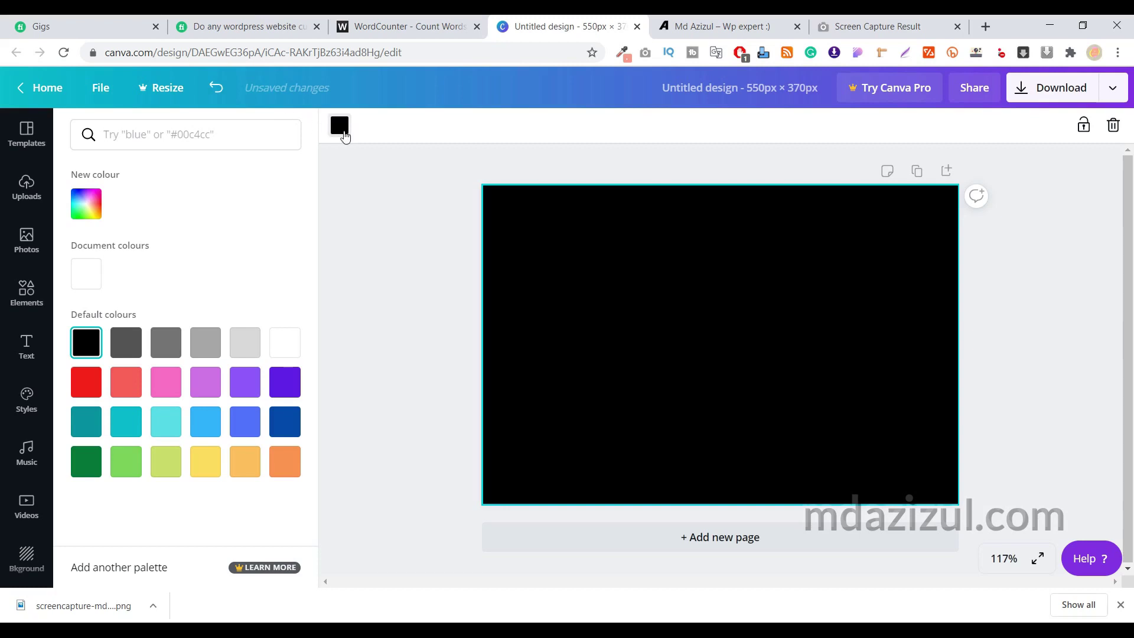
click(340, 126)
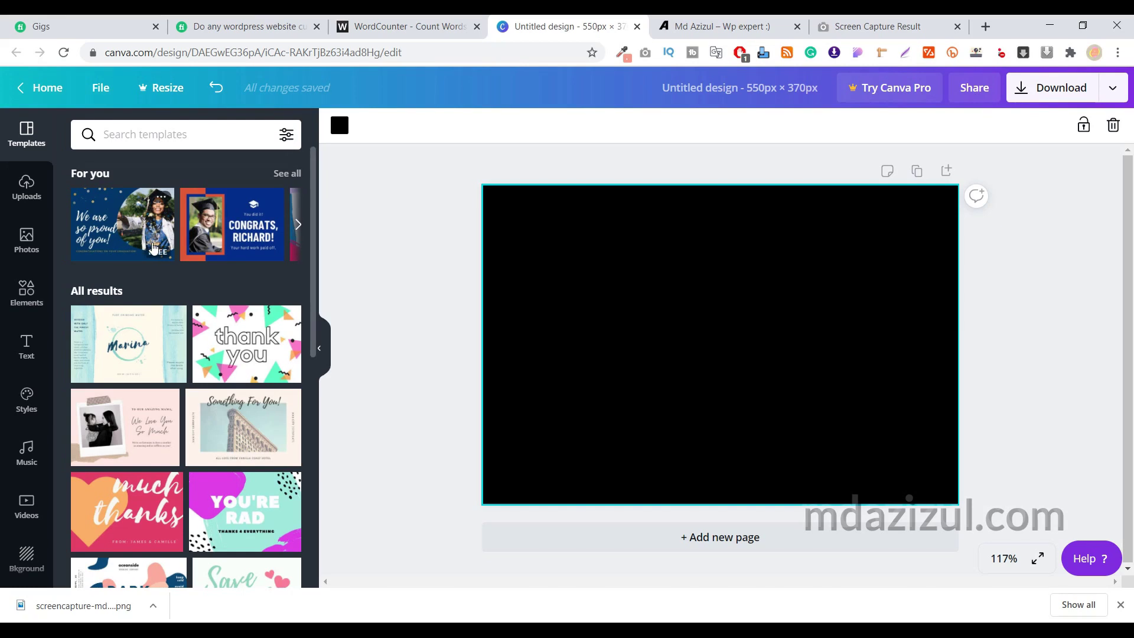
Apply the "Cheers, pops!" page of the White and Gold Minimalist Birthday Square Photo Book template to the design
scroll(155, 246, down, 10)
scroll(156, 247, down, 4)
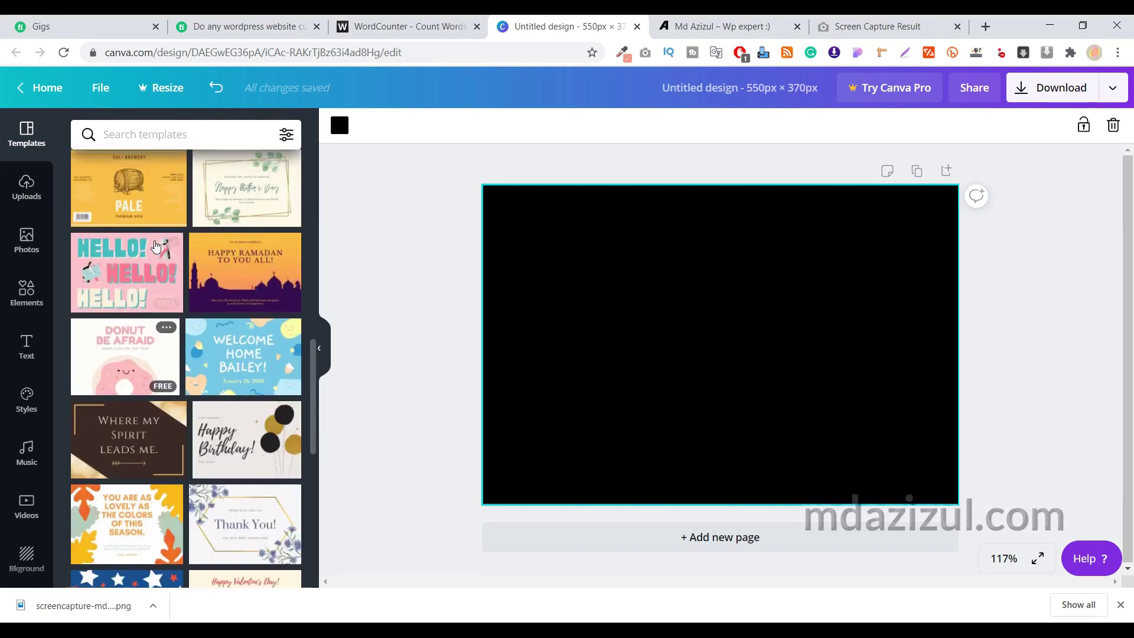
scroll(181, 286, down, 3)
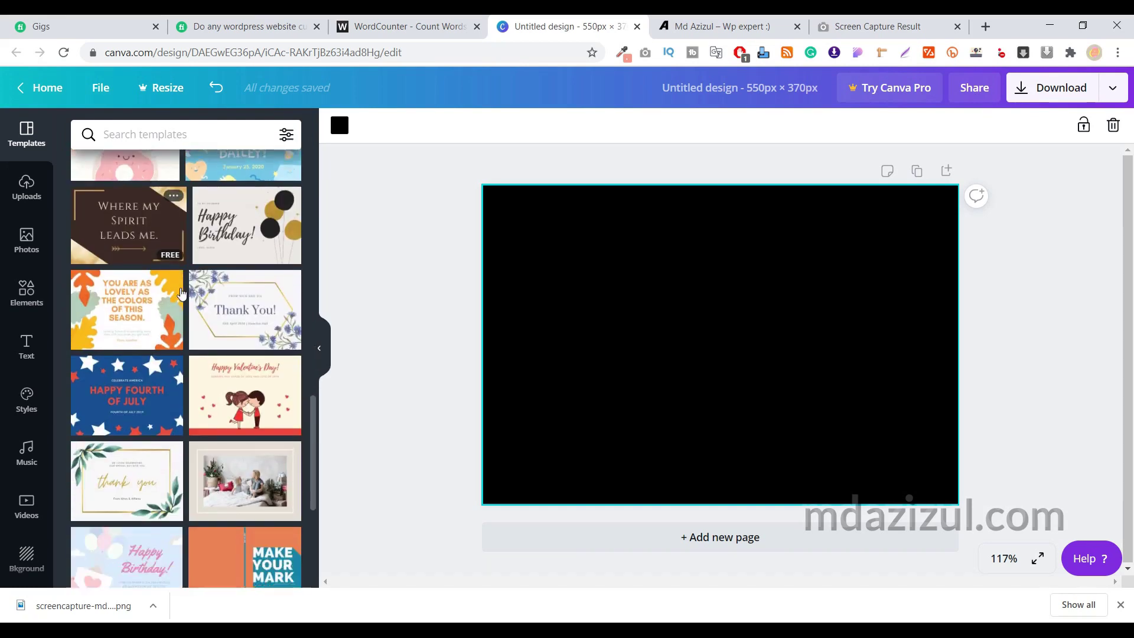
scroll(141, 331, down, 5)
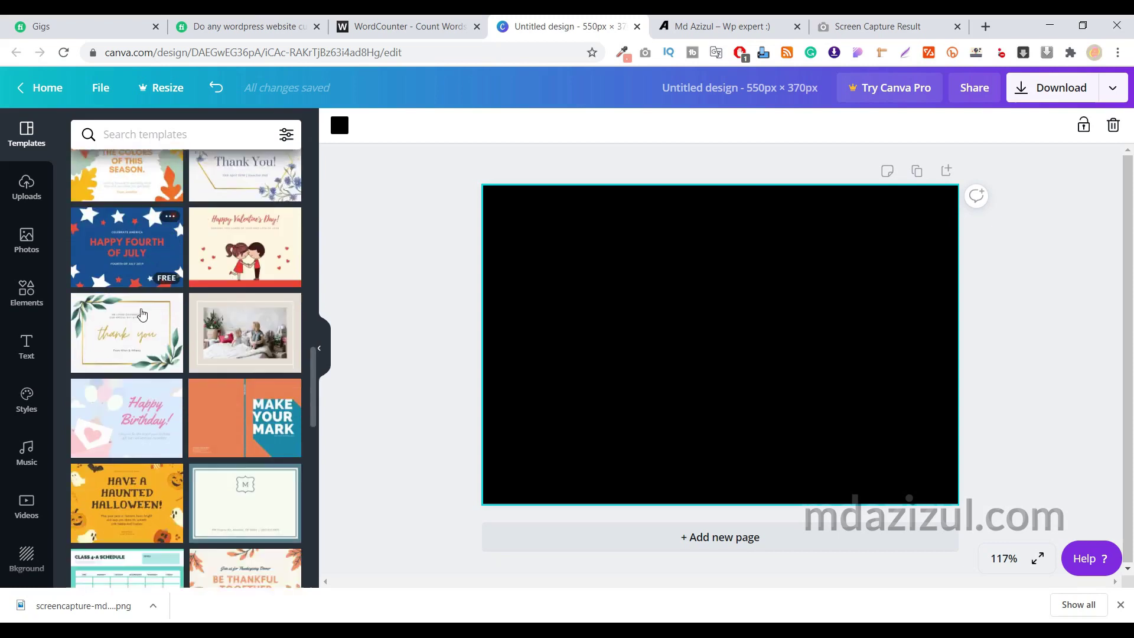
scroll(161, 374, down, 3)
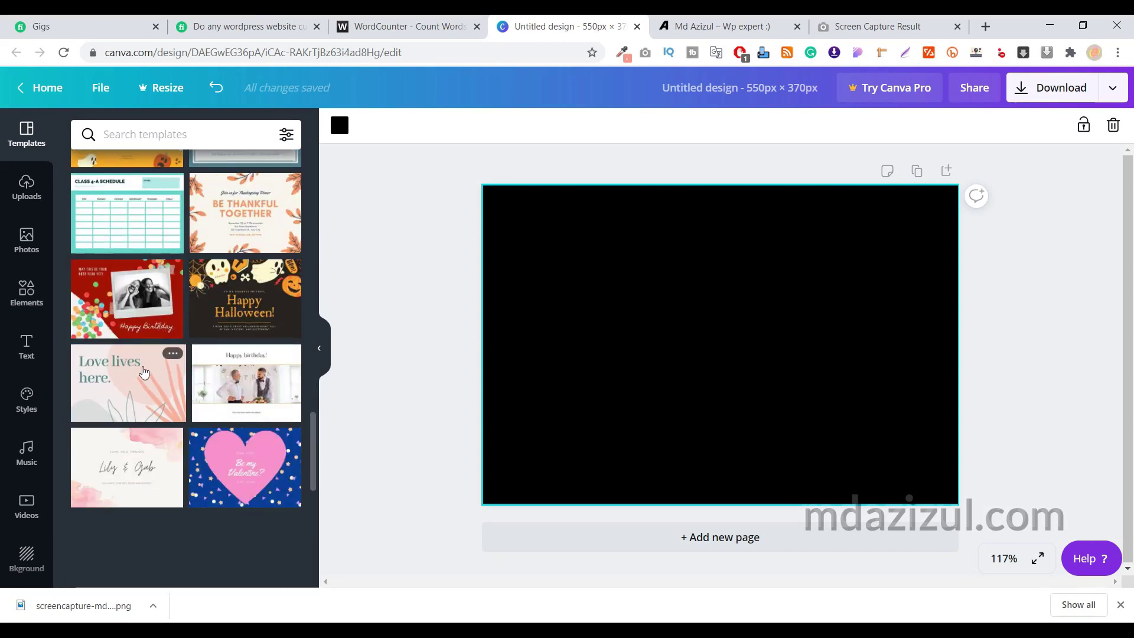
click(239, 375)
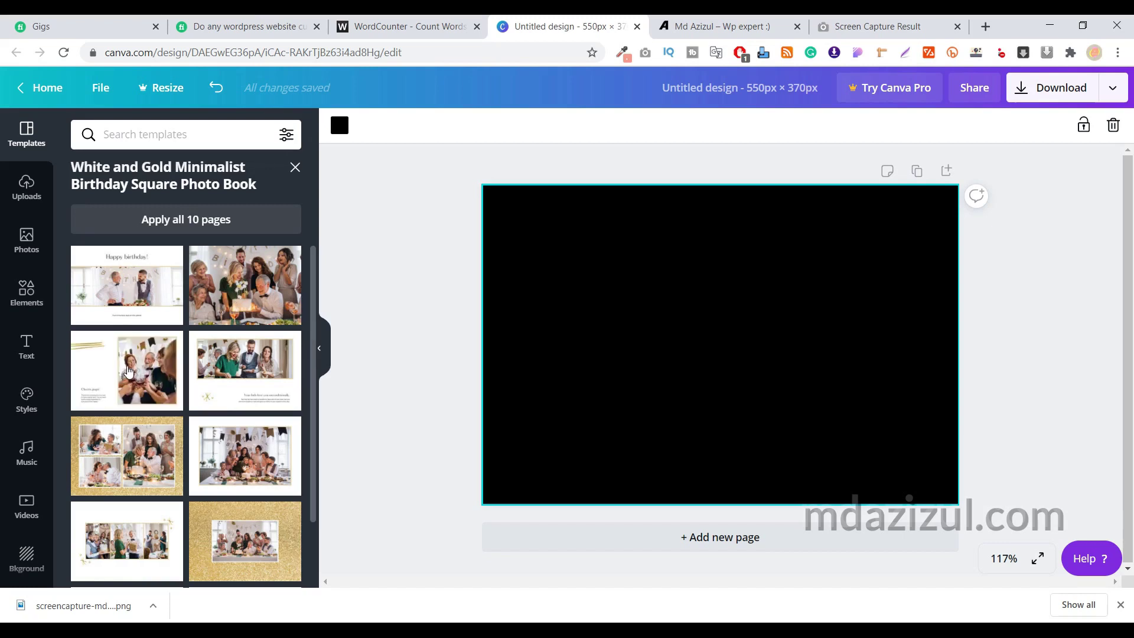
click(157, 352)
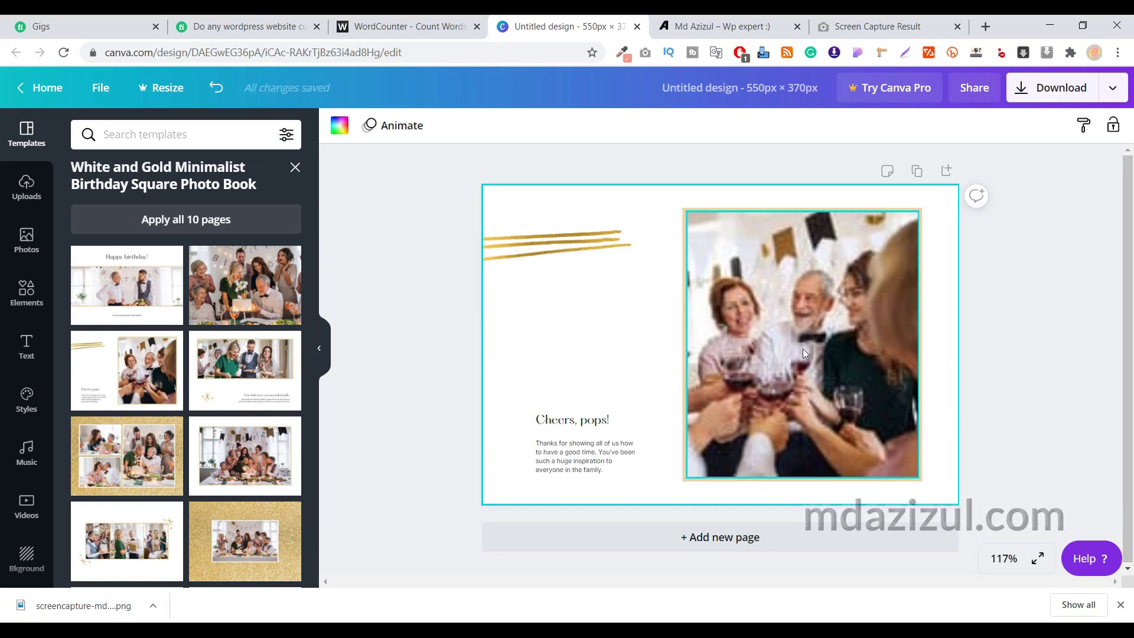
click(579, 425)
click(579, 425)
click(591, 456)
click(589, 248)
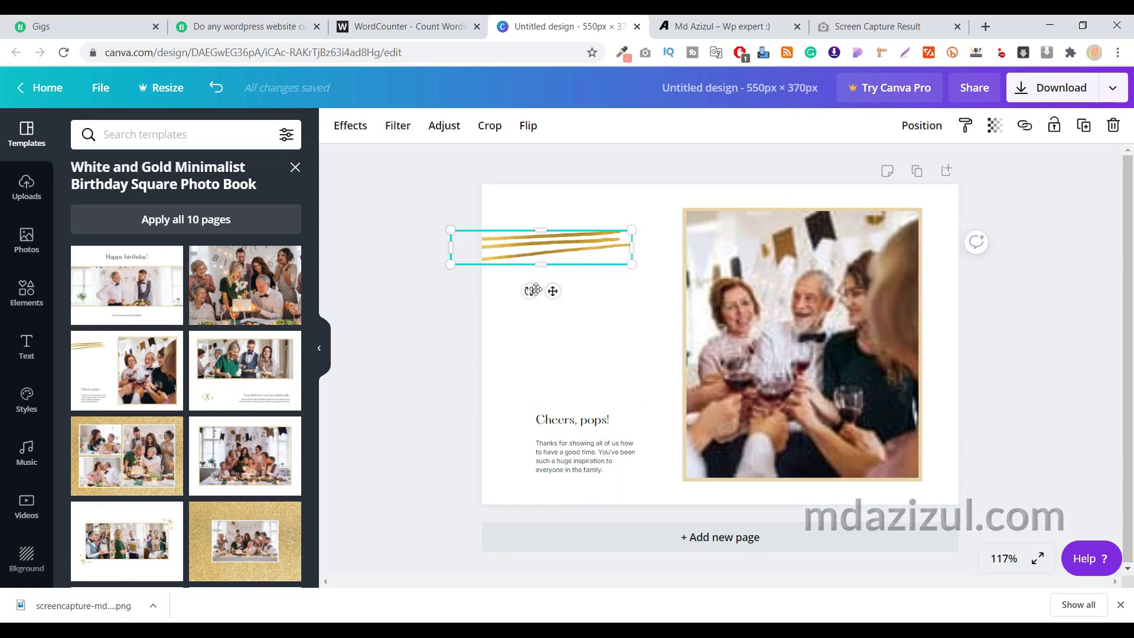
click(27, 291)
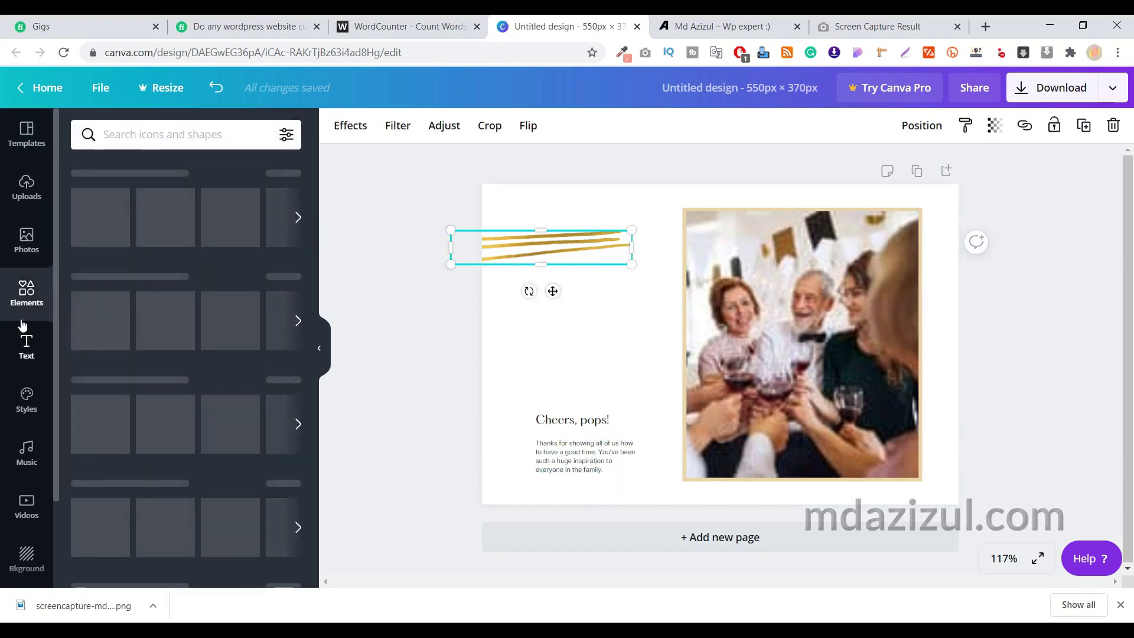
Delete the template's framed photo, gold brush strokes, body text and "Cheers, pops!" heading from the page
click(851, 303)
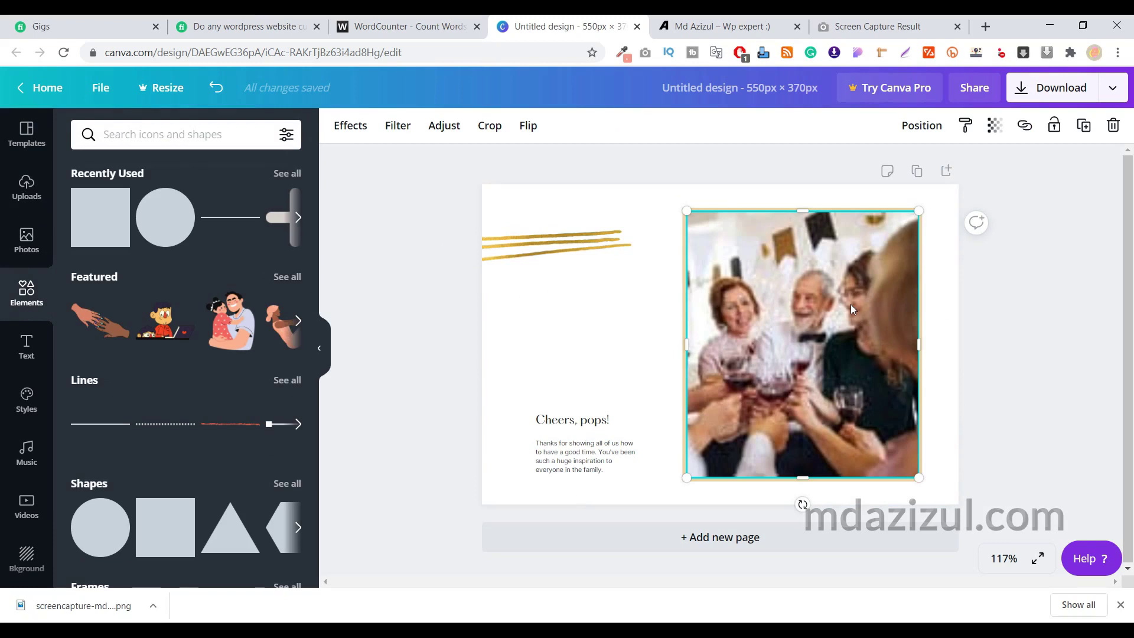
key(Delete)
key(Delete)
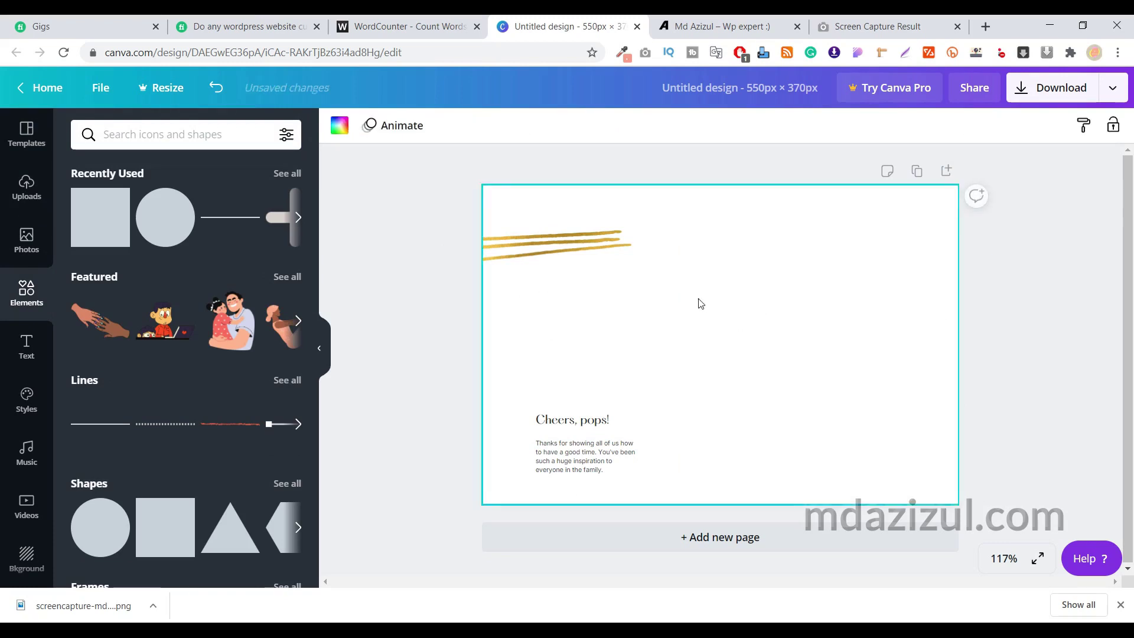
click(582, 239)
key(Delete)
click(582, 447)
key(Delete)
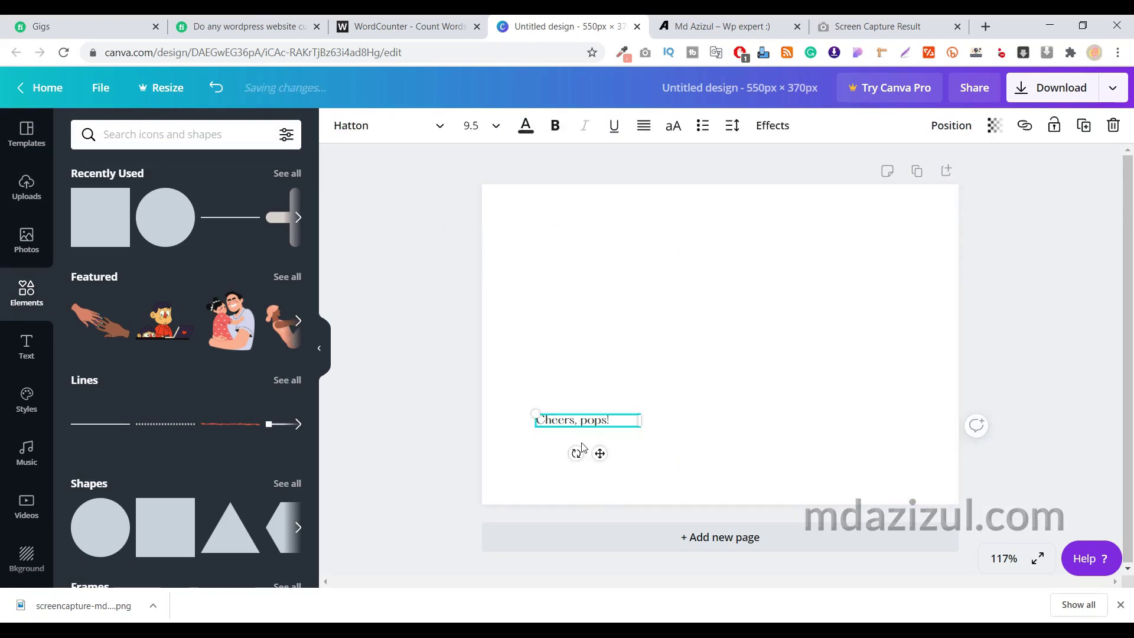
click(625, 405)
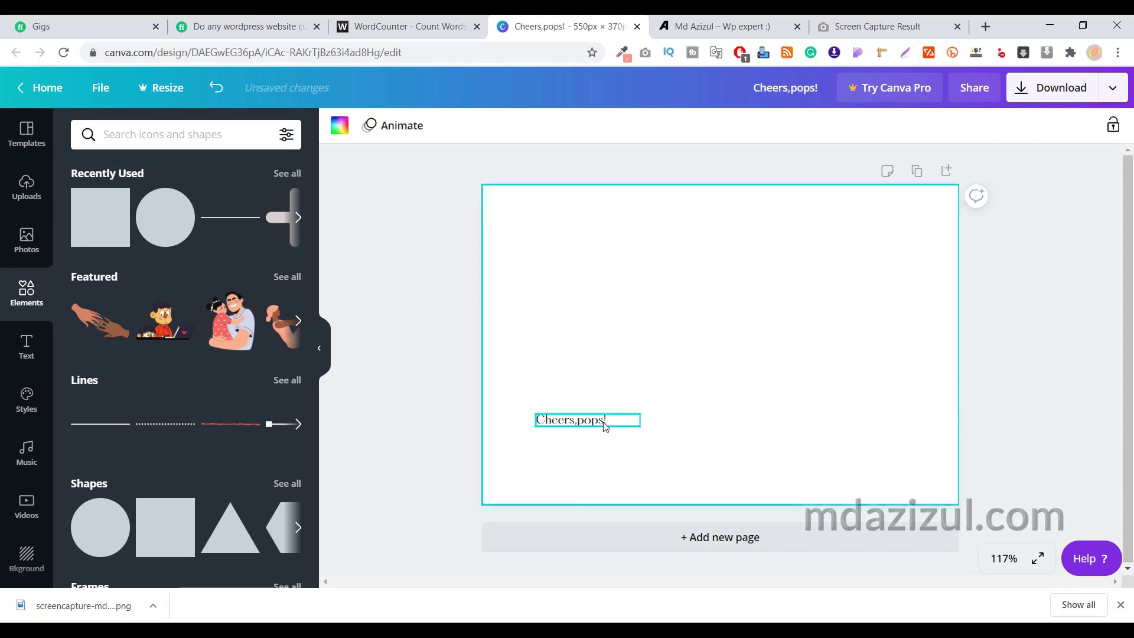
click(605, 423)
key(Delete)
click(24, 183)
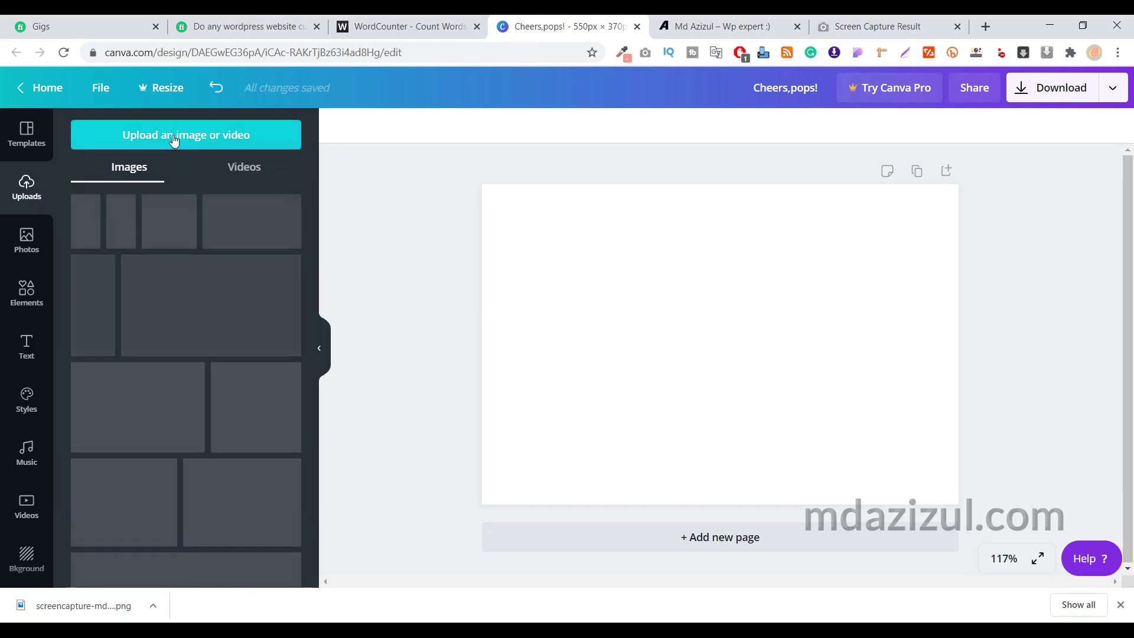
click(152, 138)
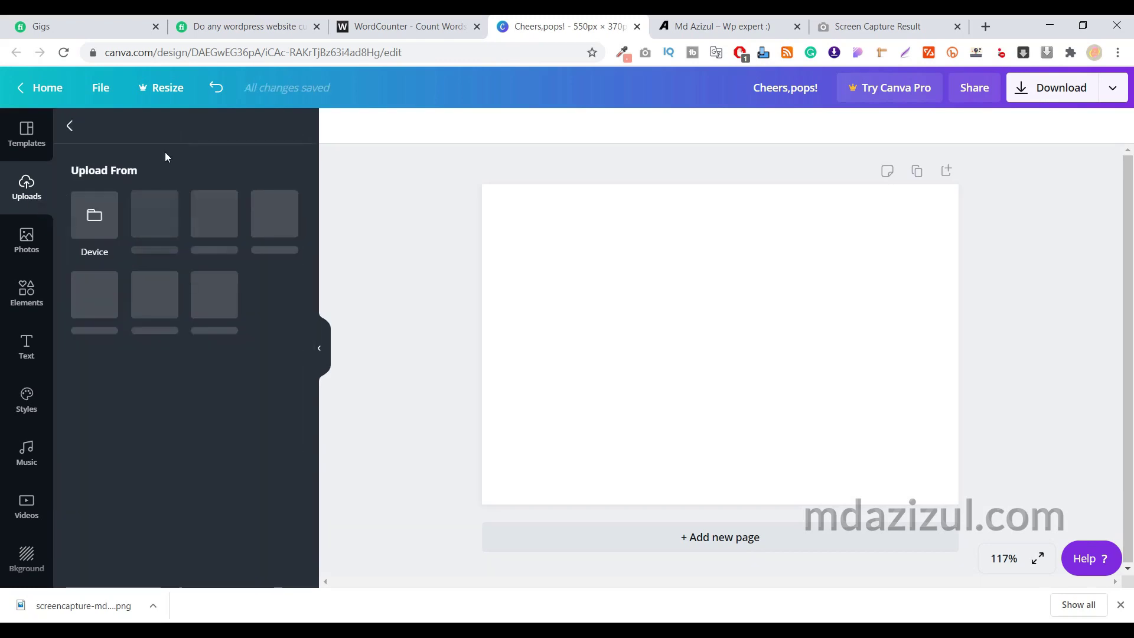
click(94, 213)
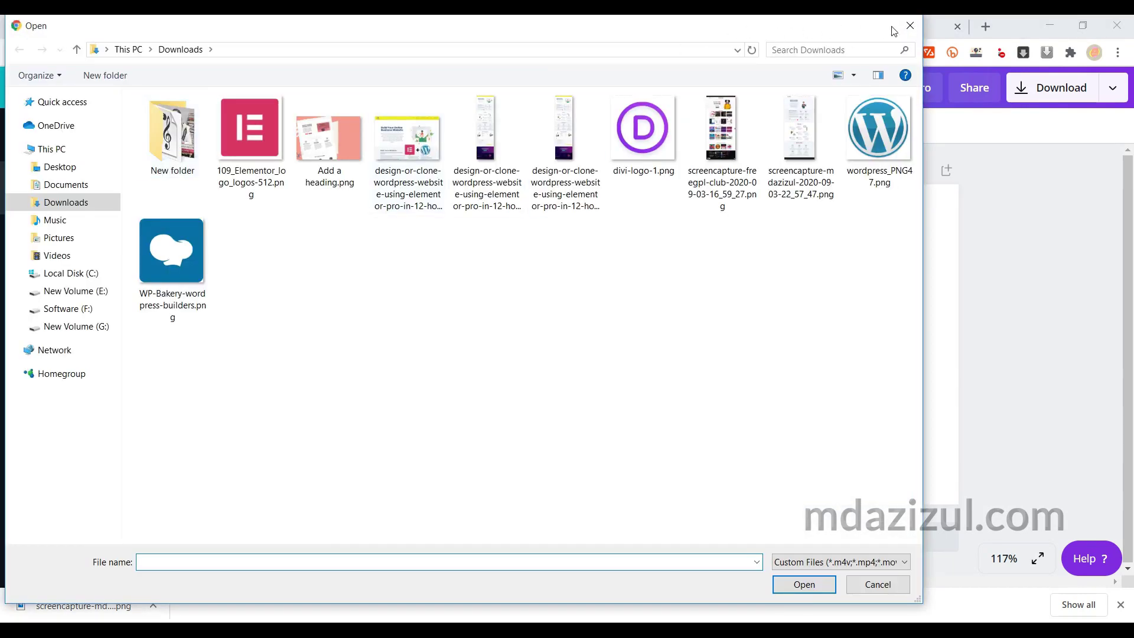
click(907, 26)
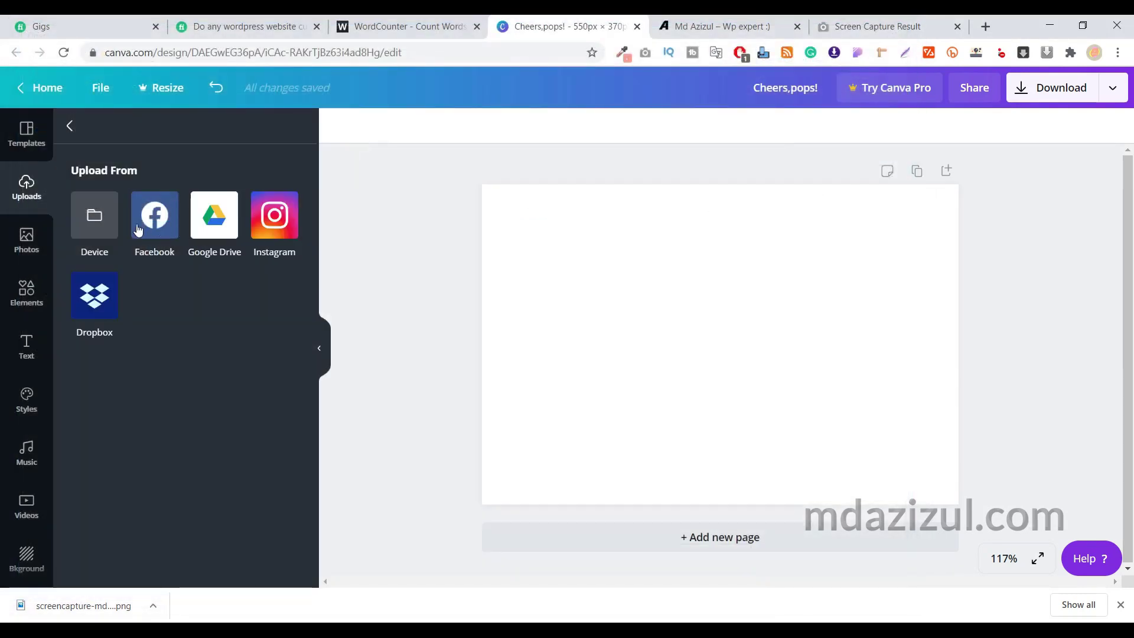
click(70, 126)
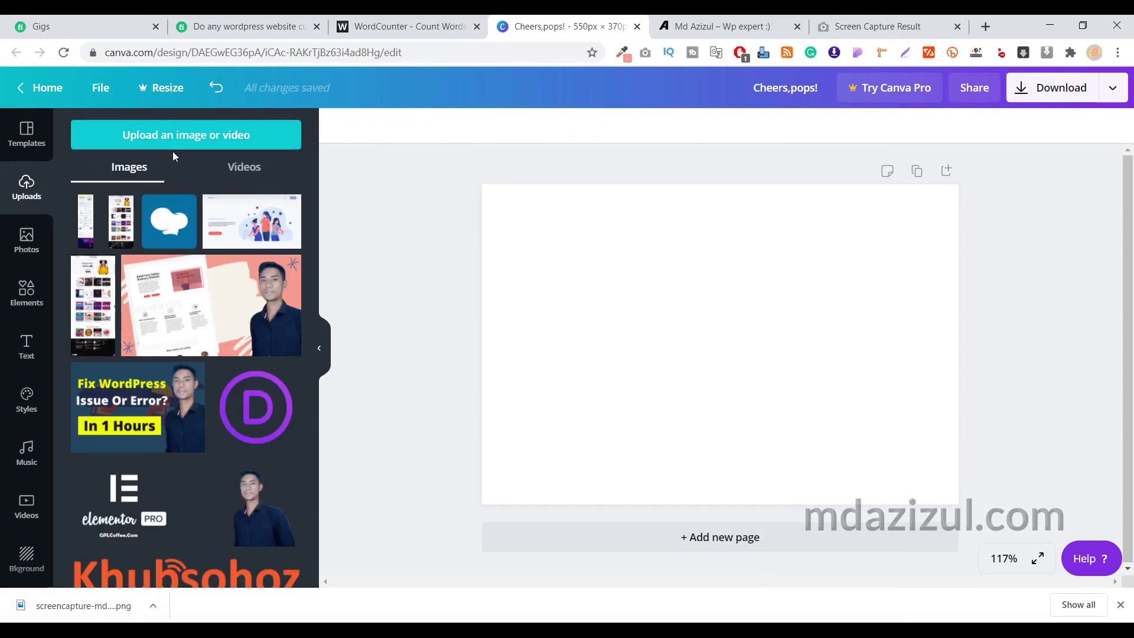
Upload the tall "design-or-clone-wordpress-website-using-elementor-pro" screenshot from the Downloads folder and trash its older duplicate in the uploads
click(246, 74)
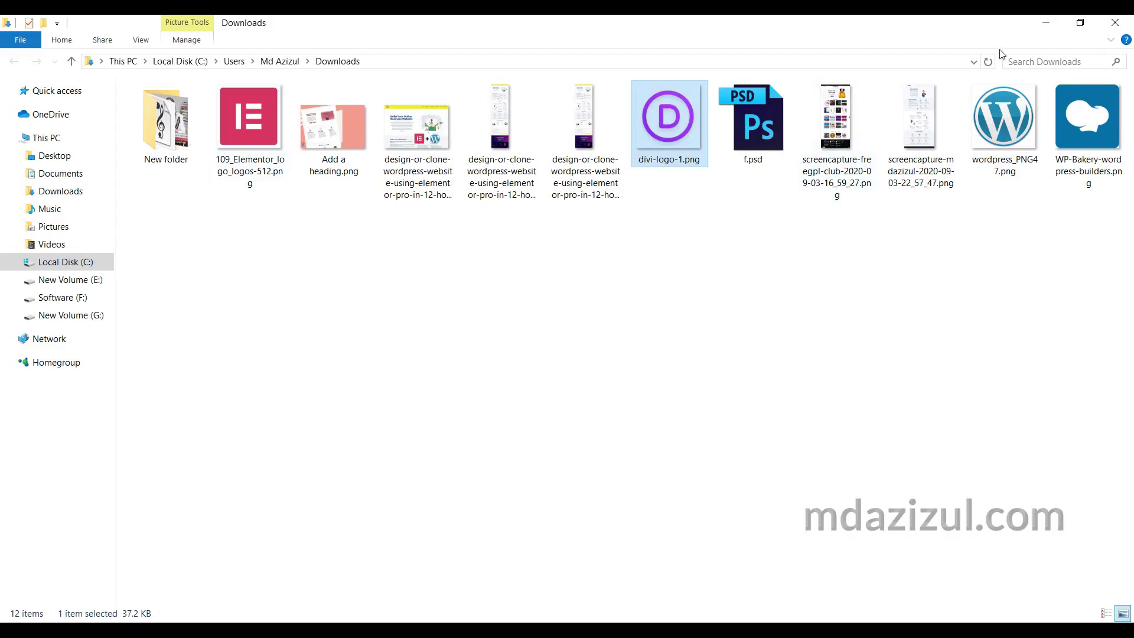
click(1080, 25)
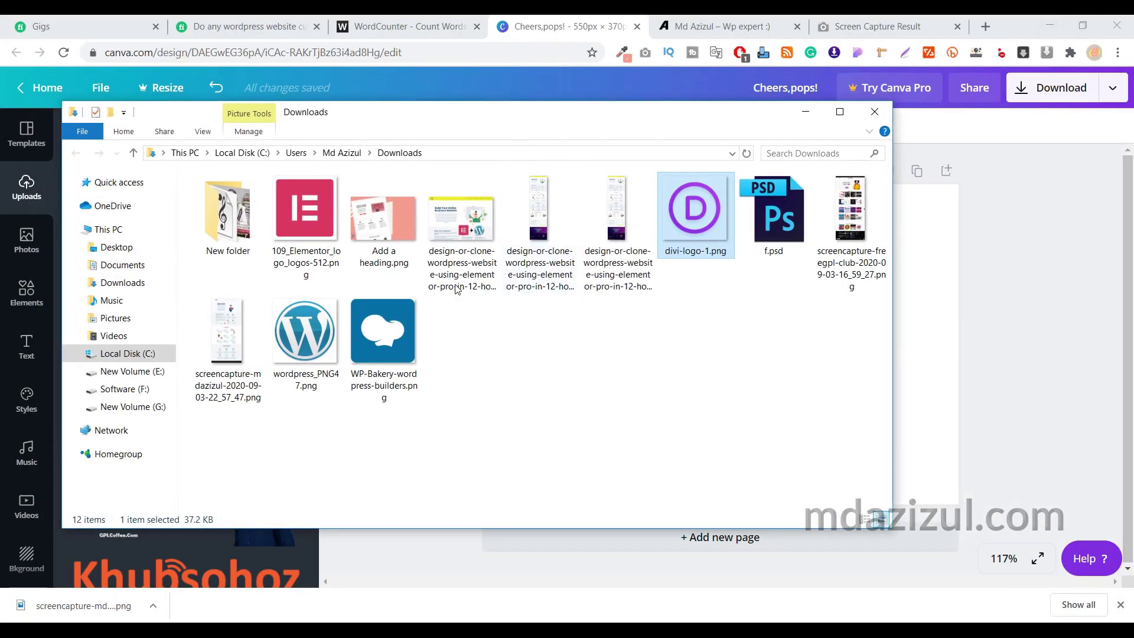
drag(507, 115, 694, 145)
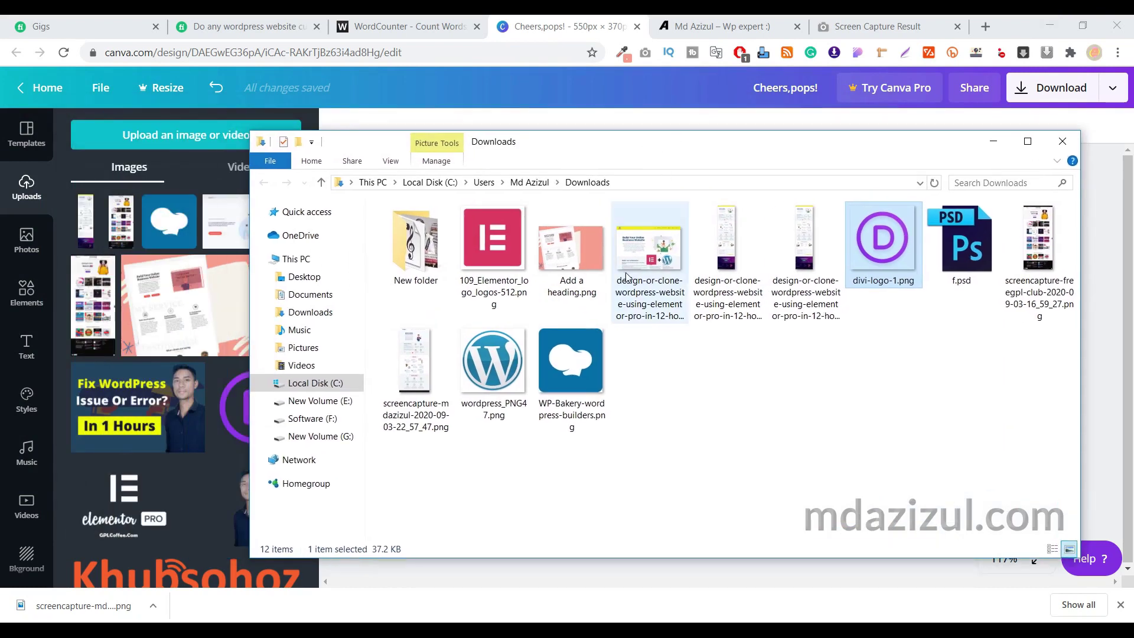
mouse_move(834, 288)
mouse_down()
mouse_move(158, 299)
mouse_move(154, 289)
mouse_up()
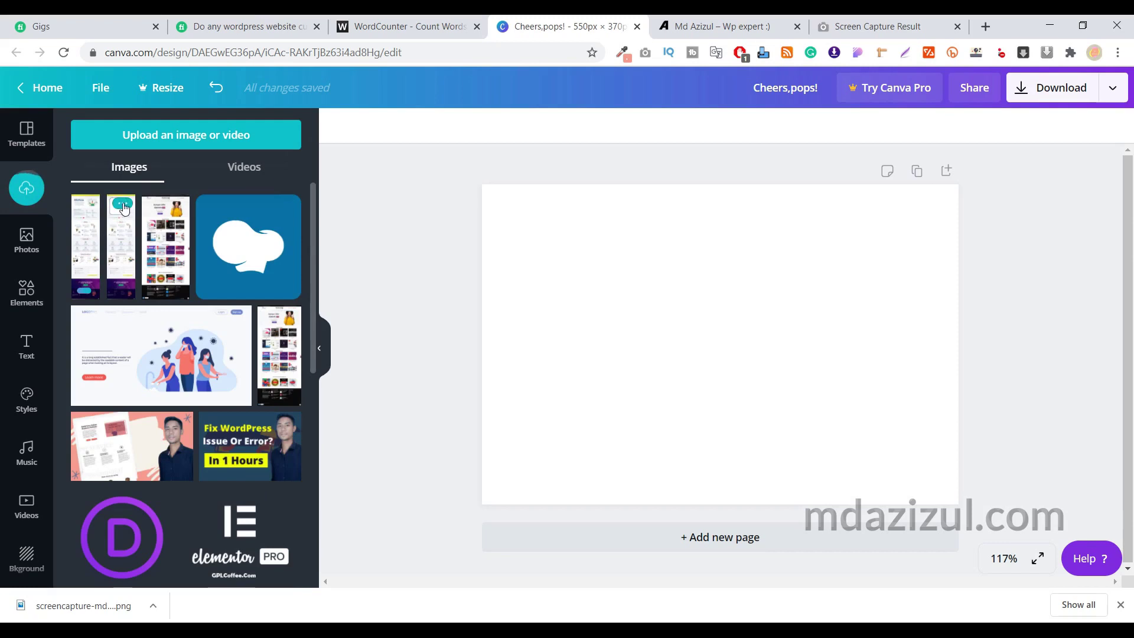
click(123, 204)
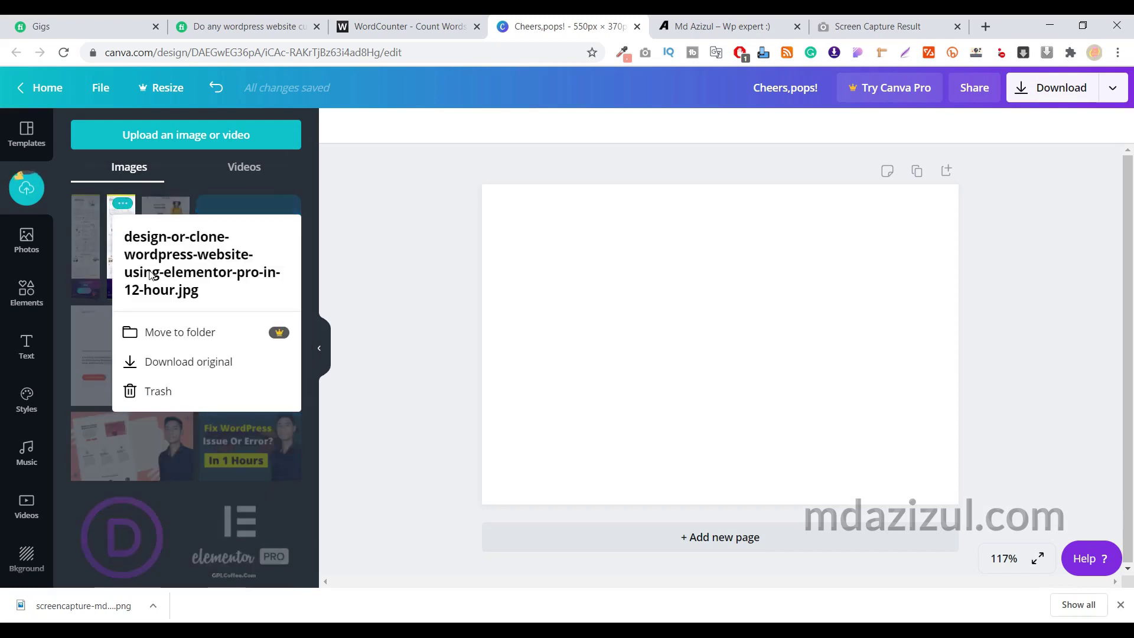
click(150, 393)
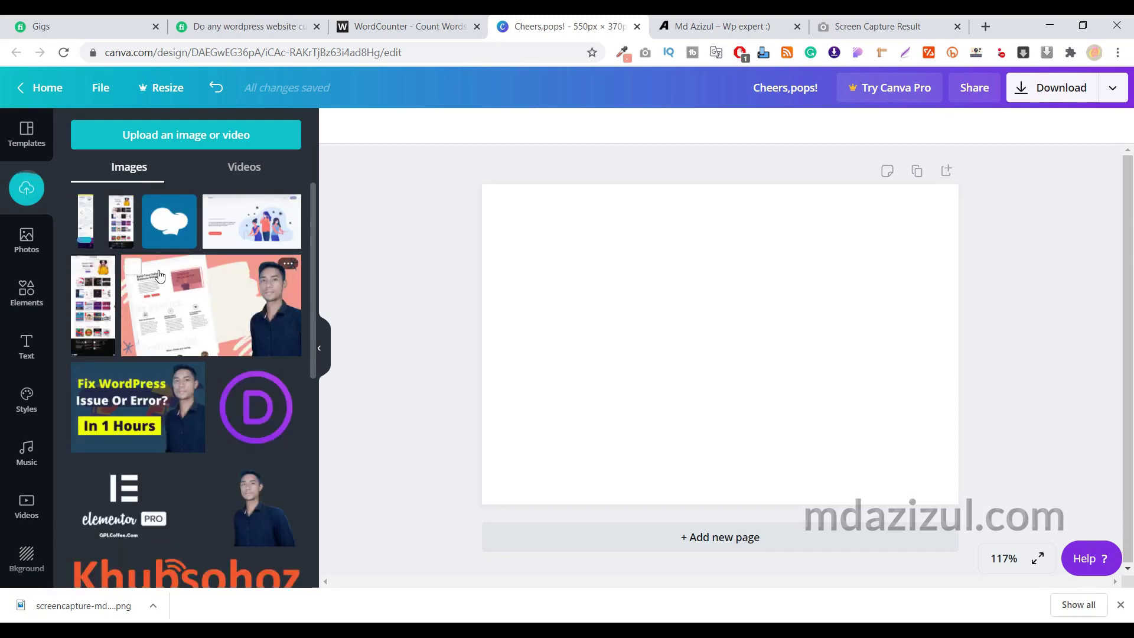
Browse the photo library and the featured illustrations among the design elements
click(18, 242)
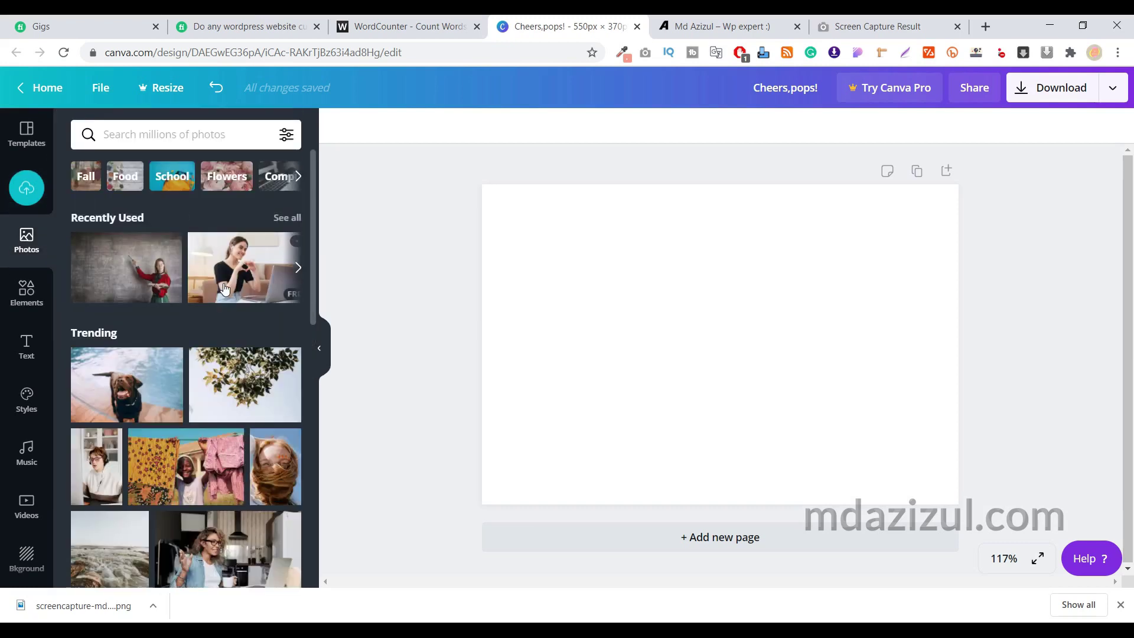
scroll(225, 288, down, 10)
scroll(223, 286, up, 10)
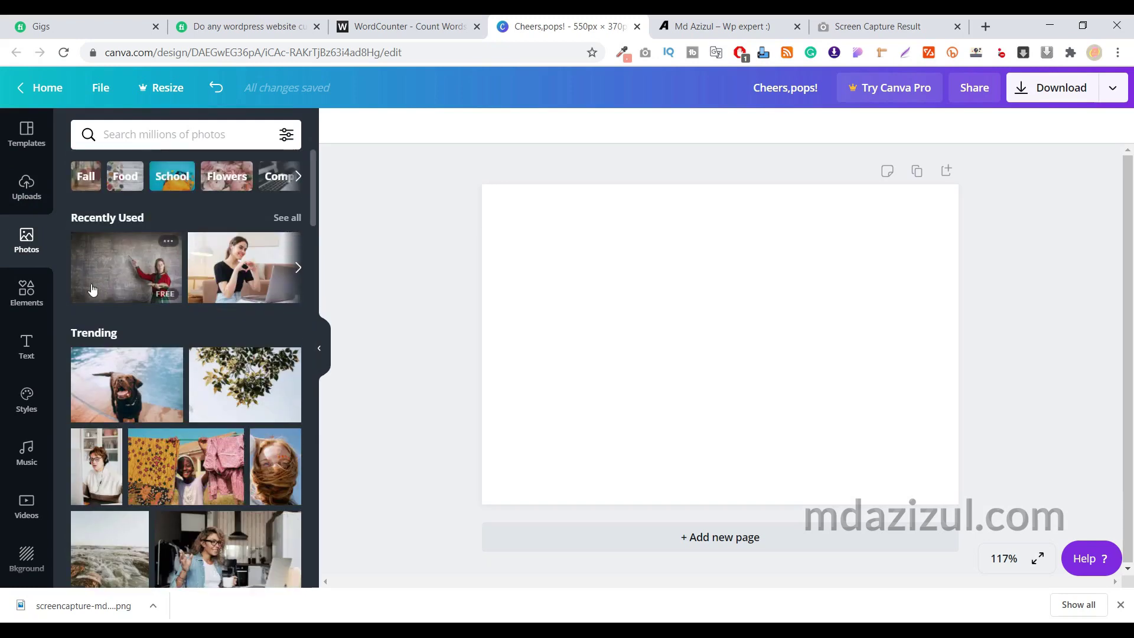
click(28, 294)
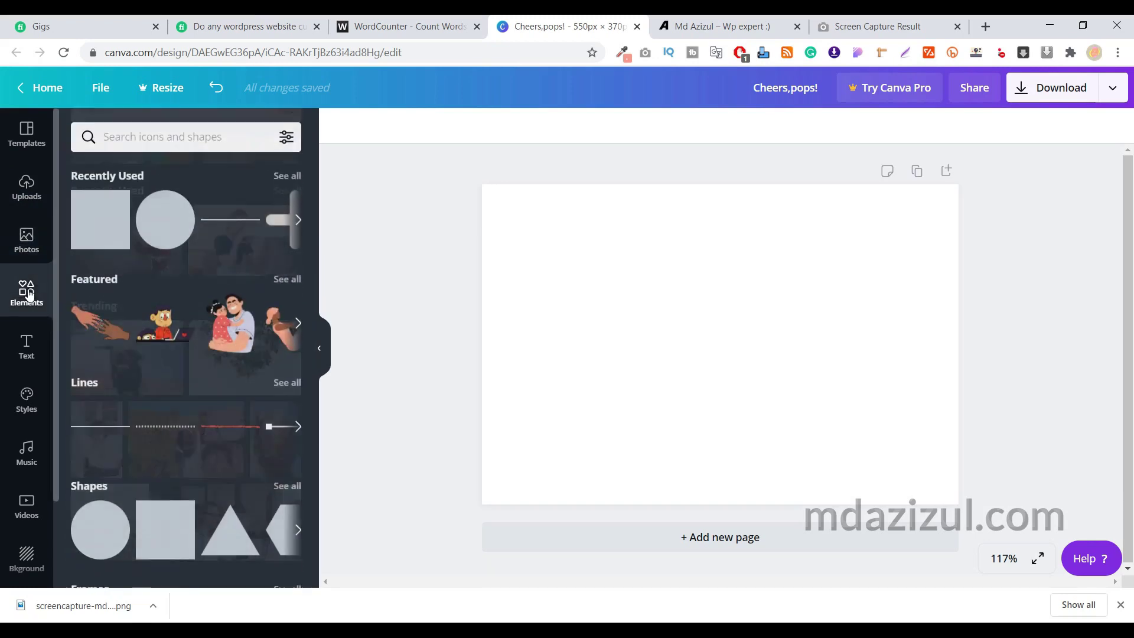
scroll(254, 289, down, 1)
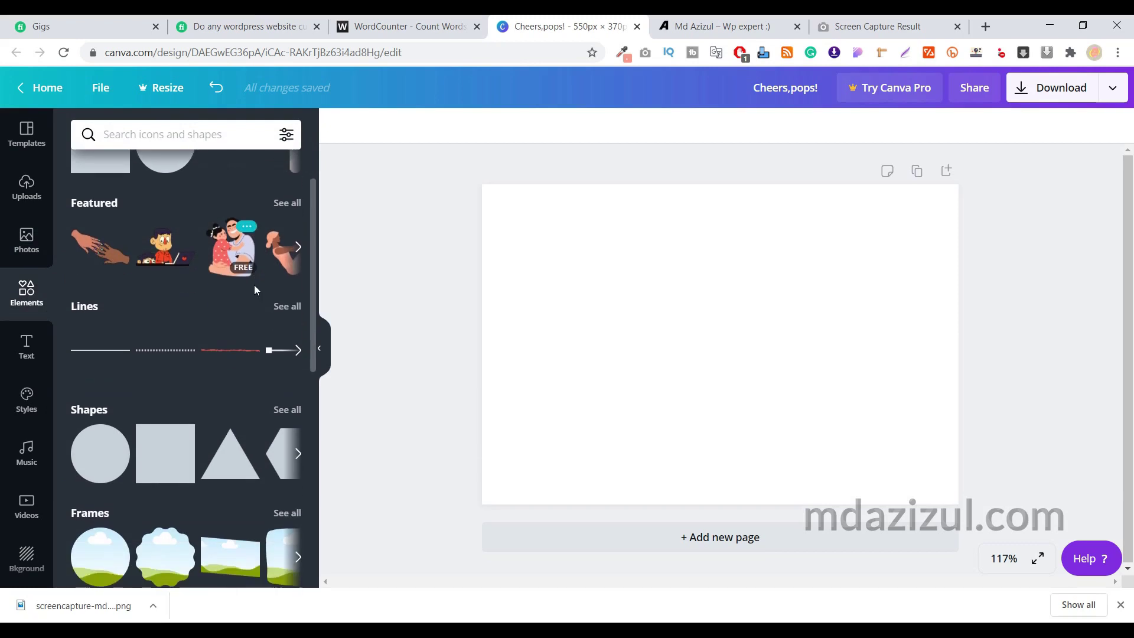
click(292, 204)
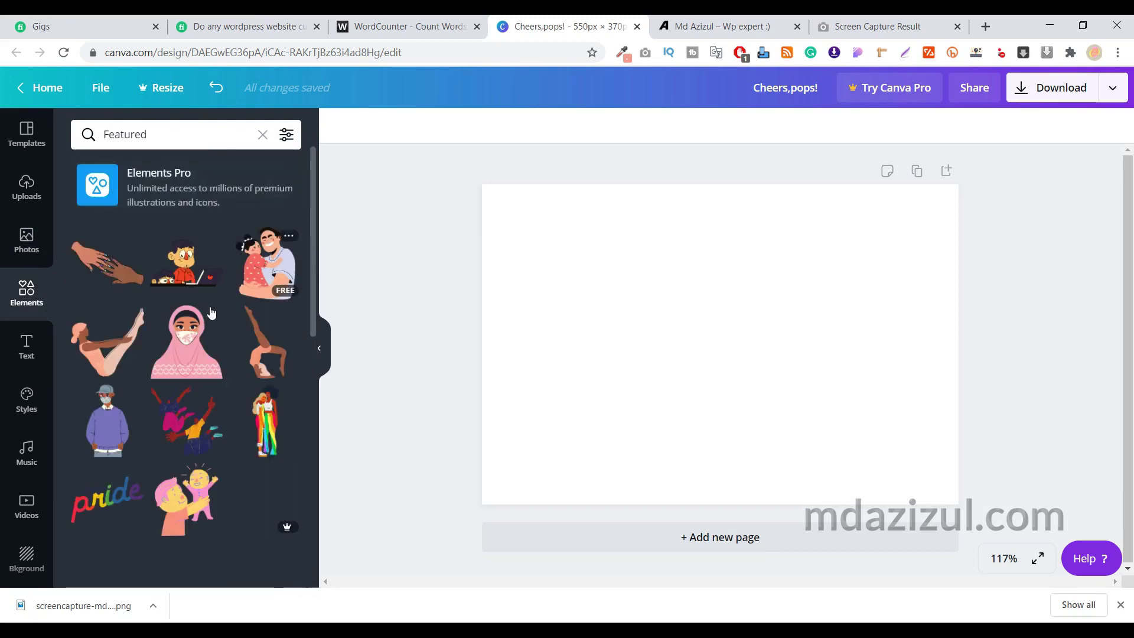
scroll(243, 349, down, 5)
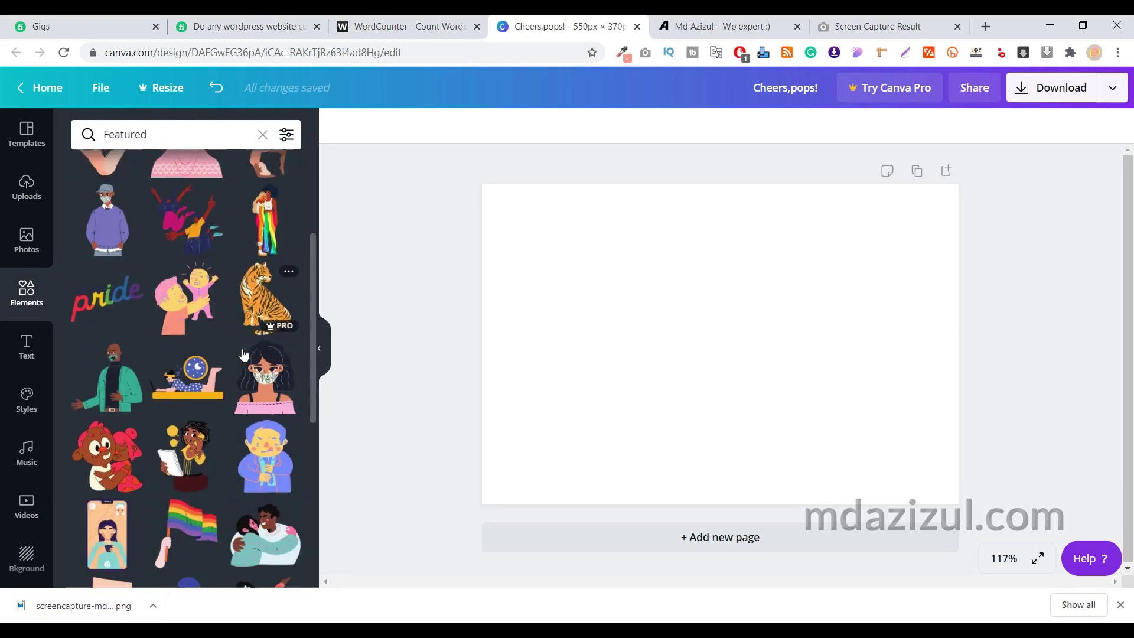
scroll(242, 352, down, 10)
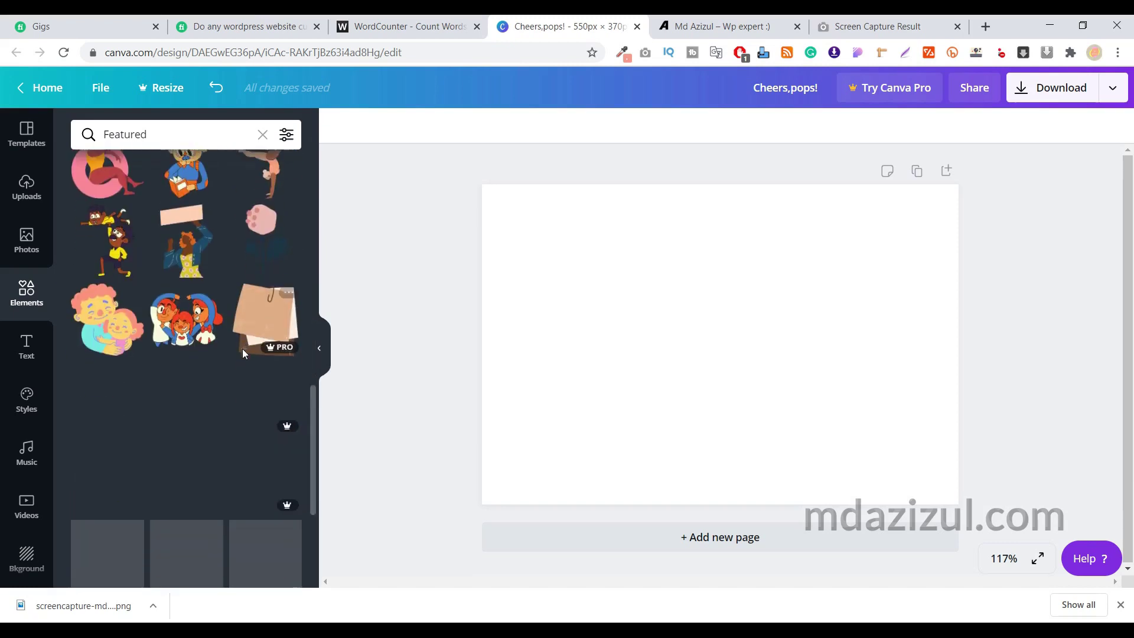
Look through the available text designs, font and colour styles, music, videos and backgrounds
click(18, 358)
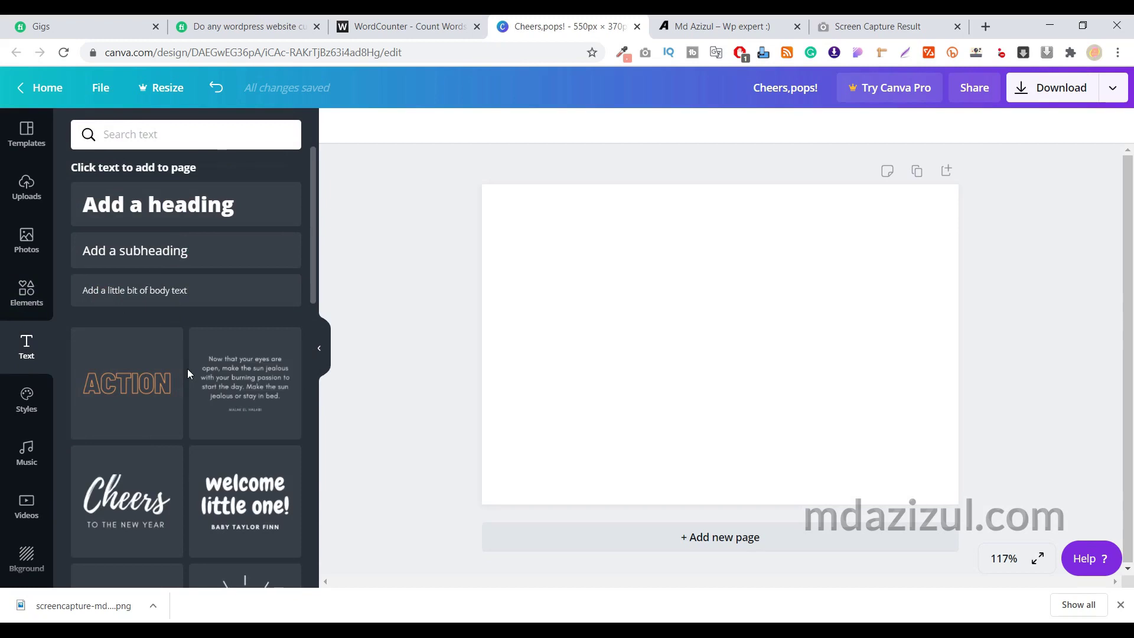
scroll(186, 369, down, 6)
scroll(186, 369, down, 6)
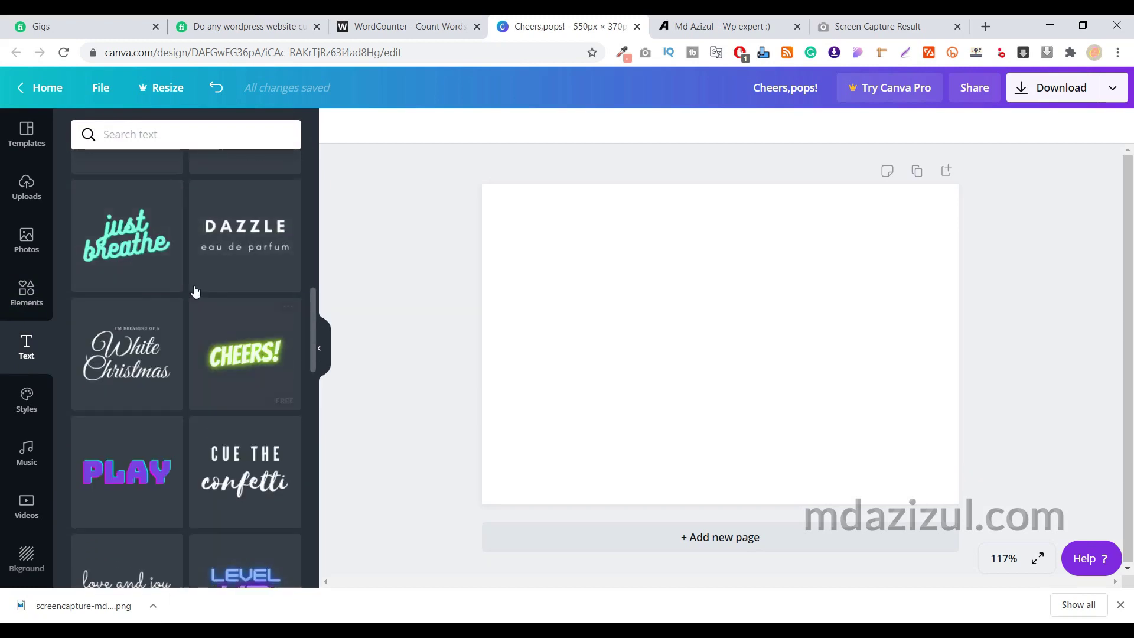
scroll(192, 350, down, 3)
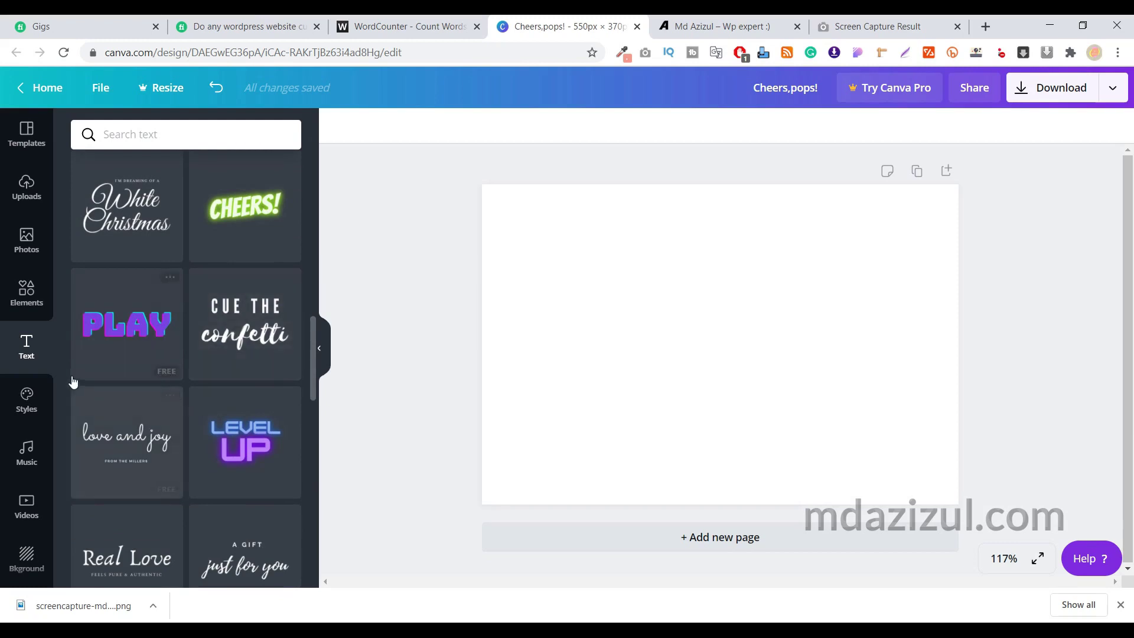
click(28, 402)
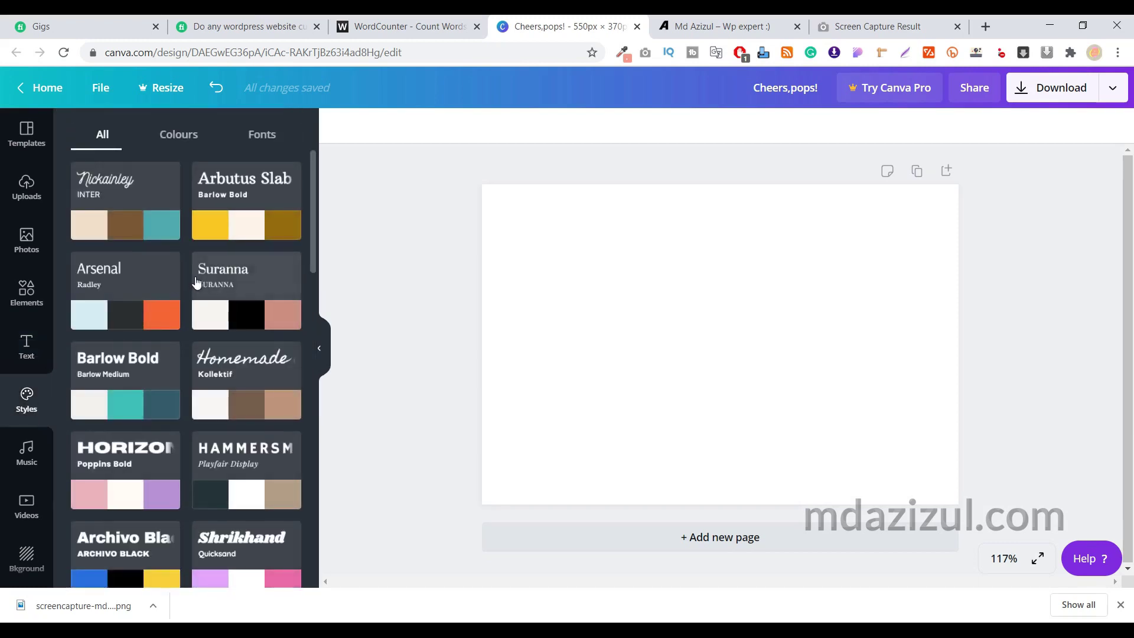
scroll(197, 281, down, 15)
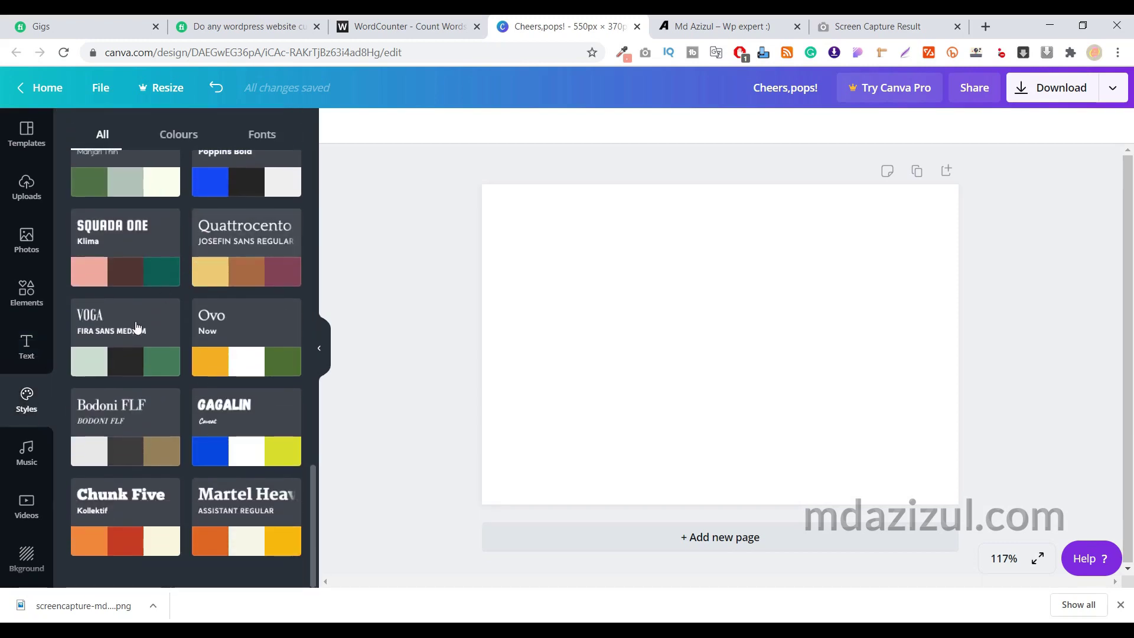
click(25, 452)
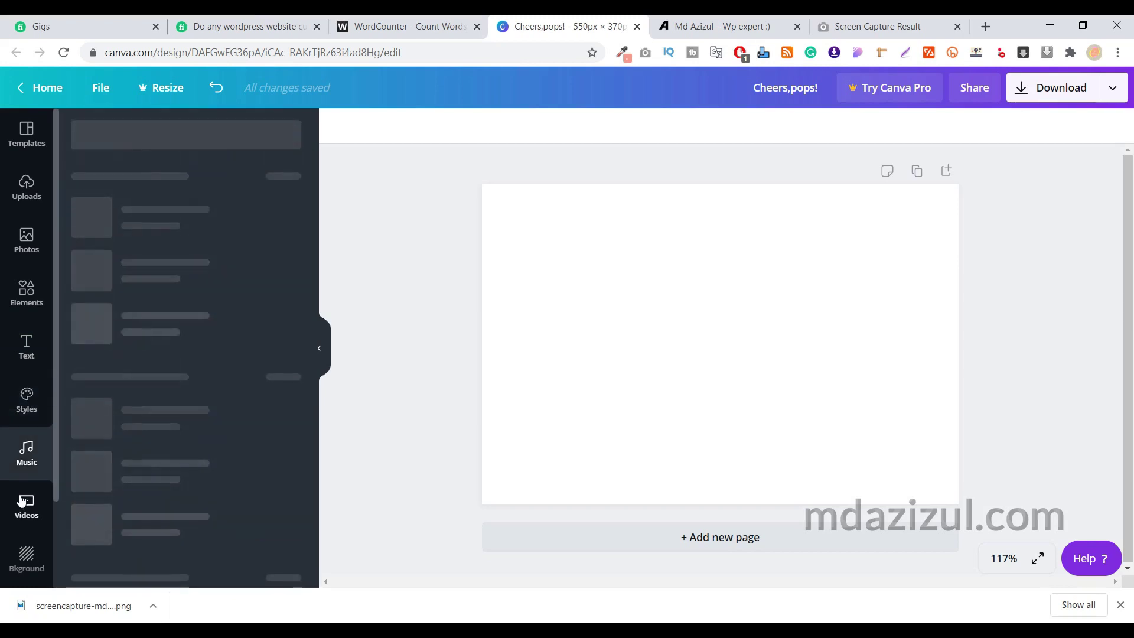
click(22, 501)
click(27, 555)
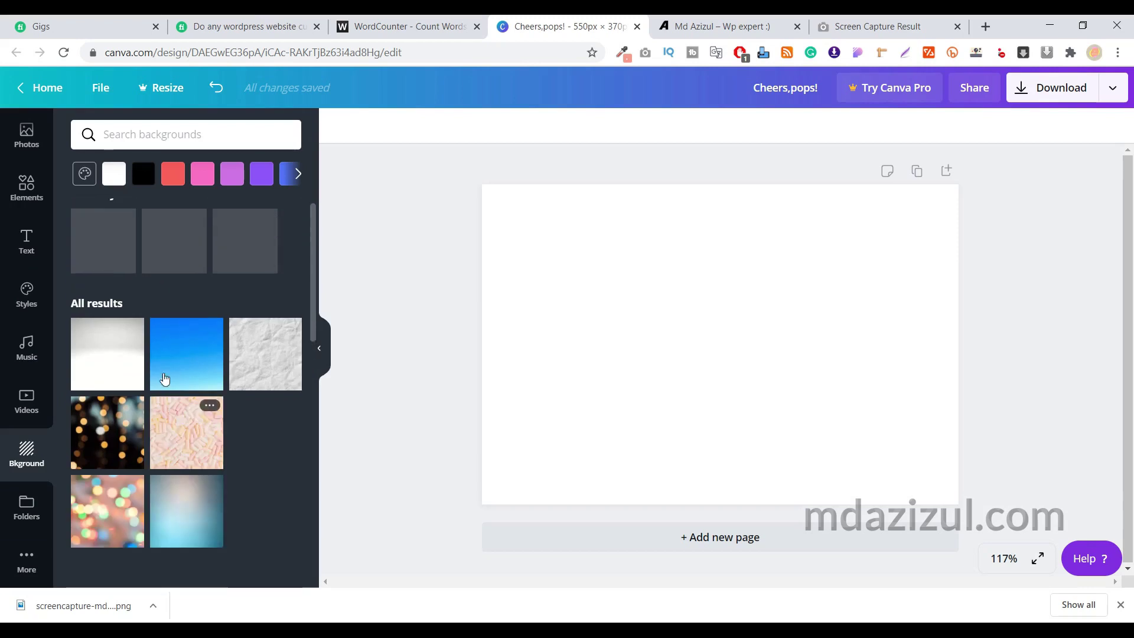
scroll(22, 176, up, 2)
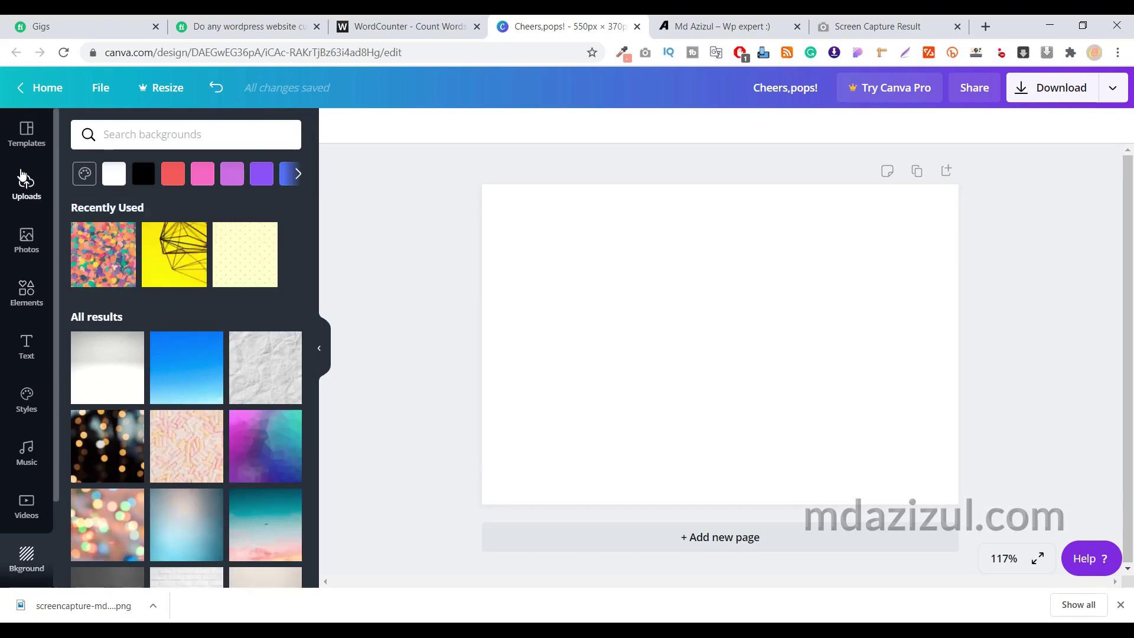
Add the uploaded full-page website screenshot to the blank page and move it left of centre
click(26, 190)
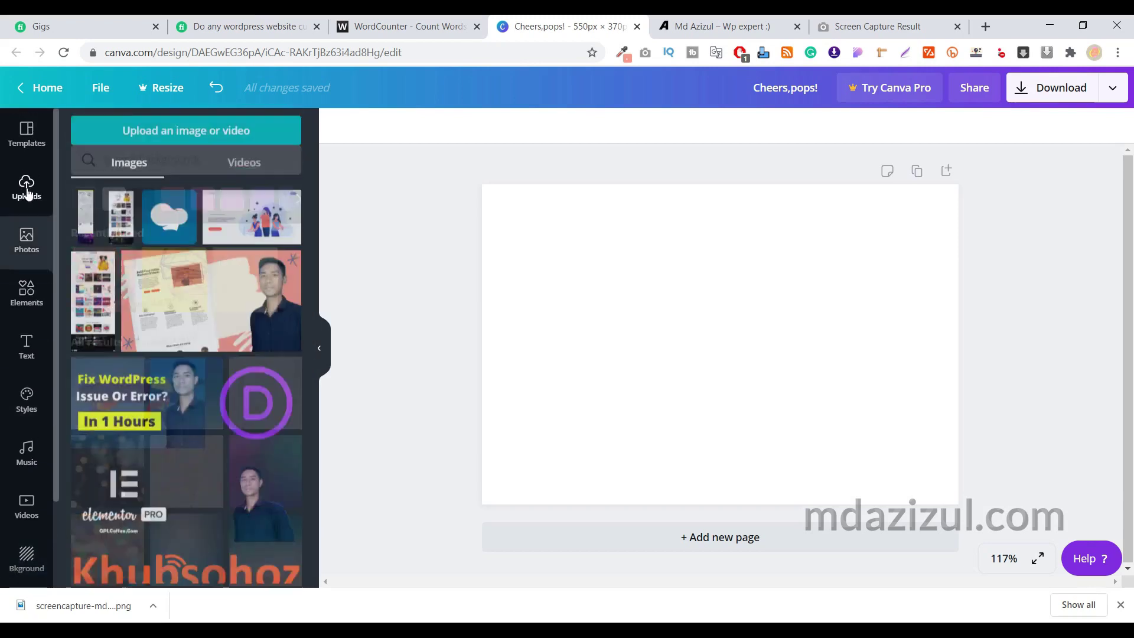
click(89, 227)
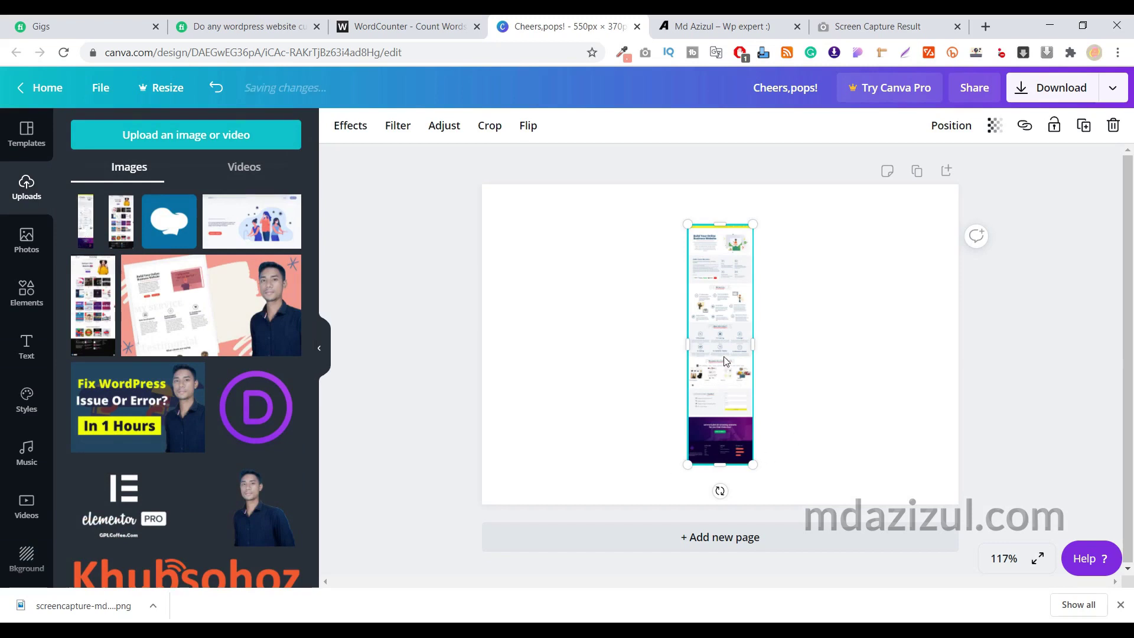
drag(656, 455, 560, 447)
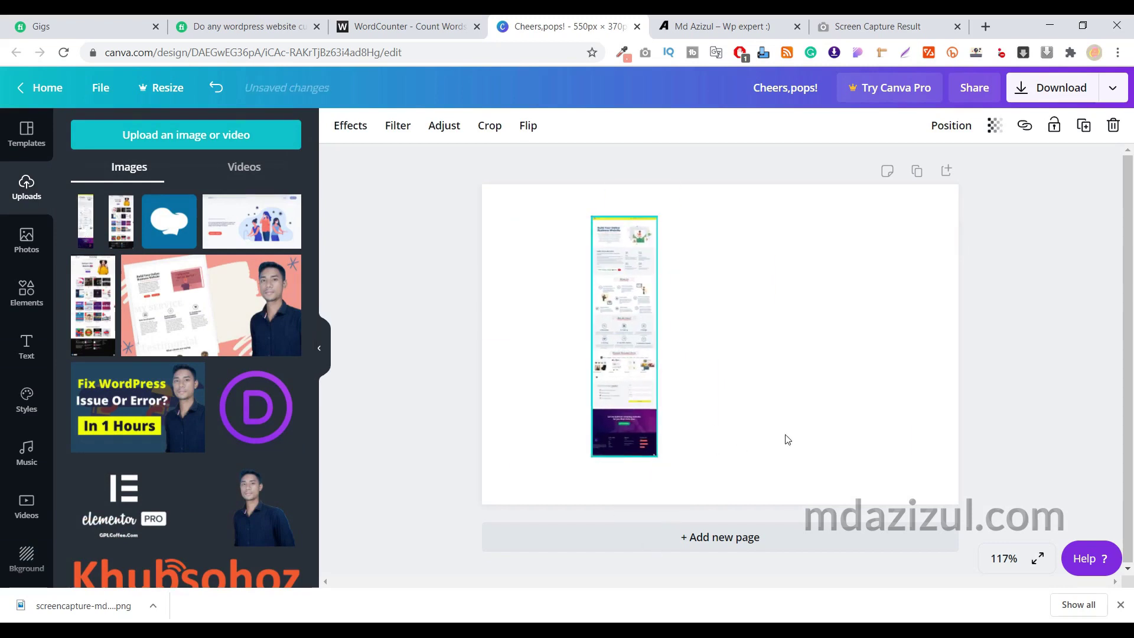
Set the page's background colour to black
click(861, 368)
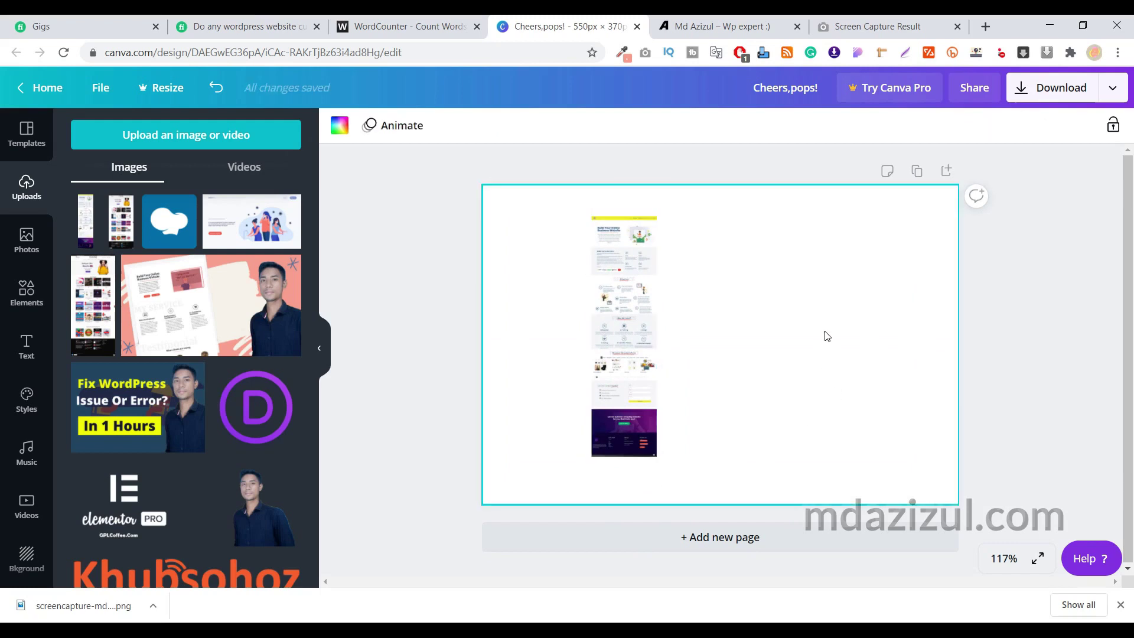
click(338, 125)
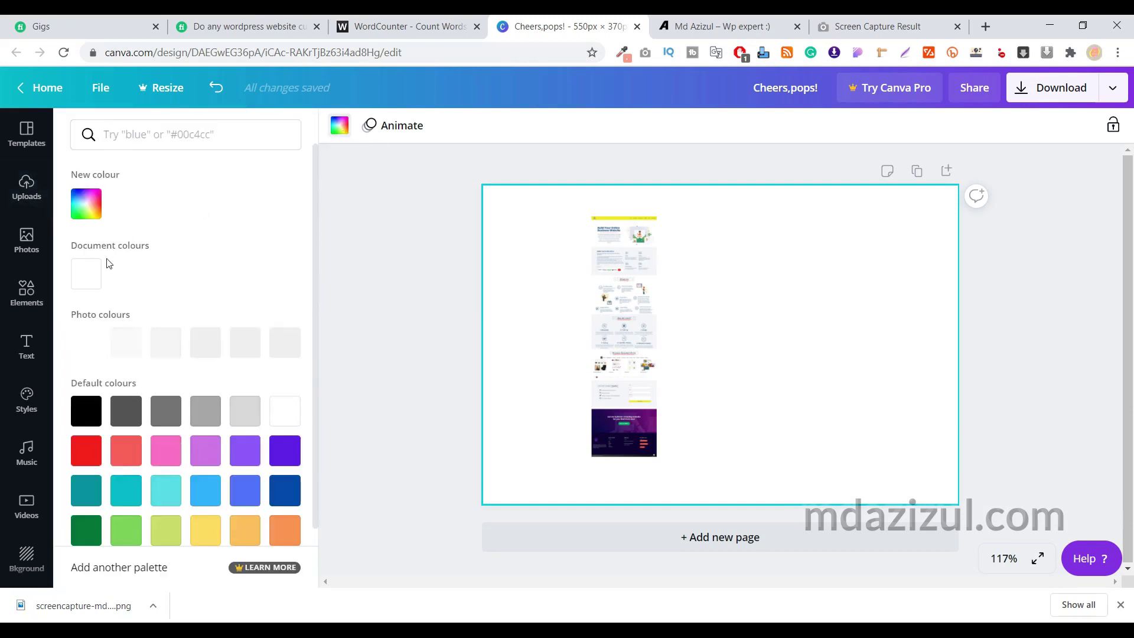
click(86, 343)
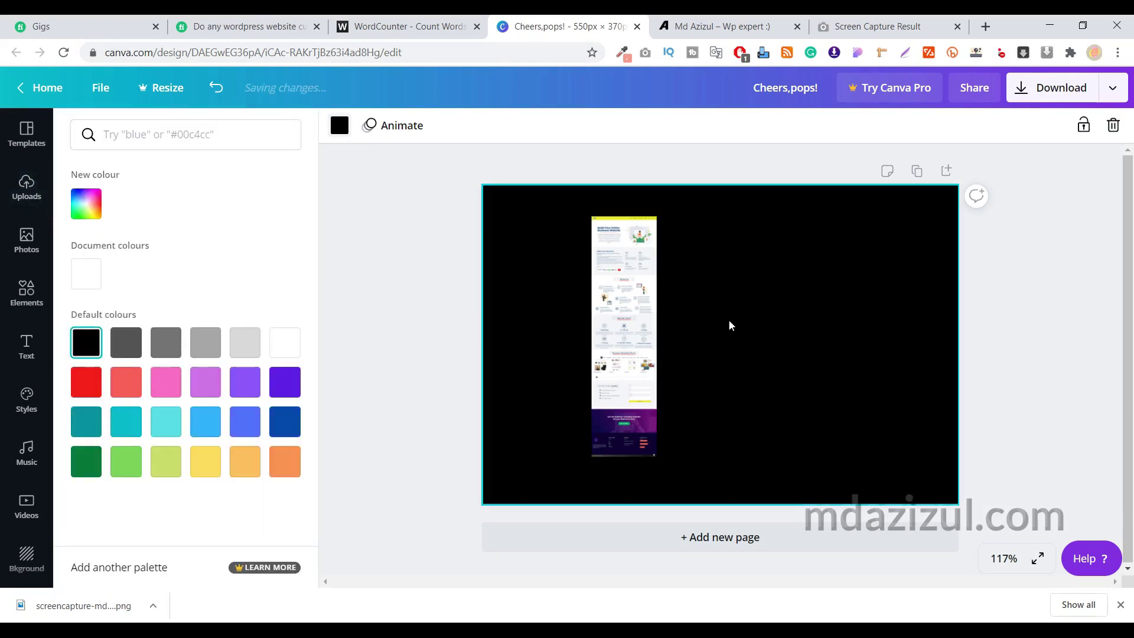
Tilt the website screenshot slightly anticlockwise and enlarge it over the page's left half, flush with the top and left edges
click(648, 249)
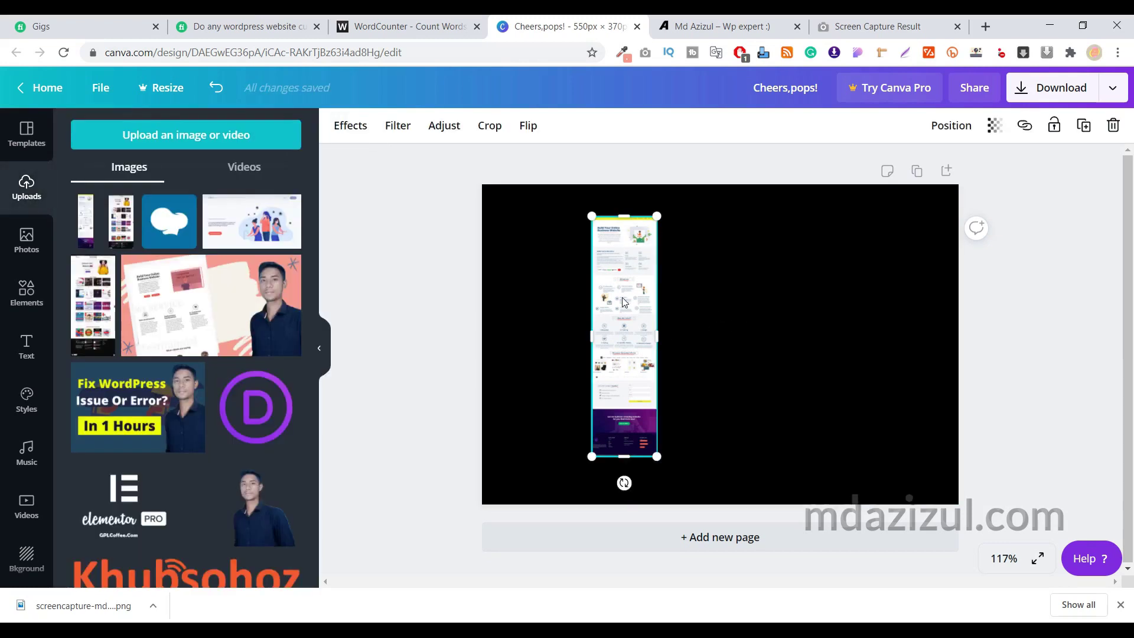
drag(624, 483, 634, 483)
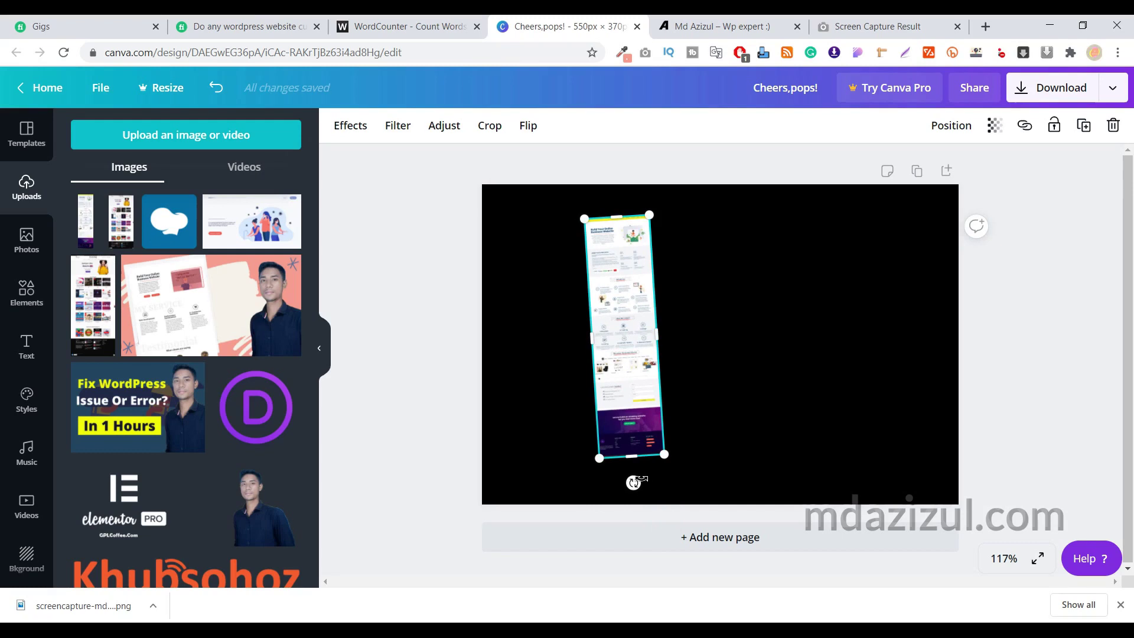
drag(692, 493, 741, 576)
drag(667, 249, 626, 349)
drag(672, 307, 823, 172)
drag(659, 329, 650, 371)
click(1026, 332)
key(Left)
key(Left)
key(Left)
key(Left)
key(Left)
key(Left)
key(Left)
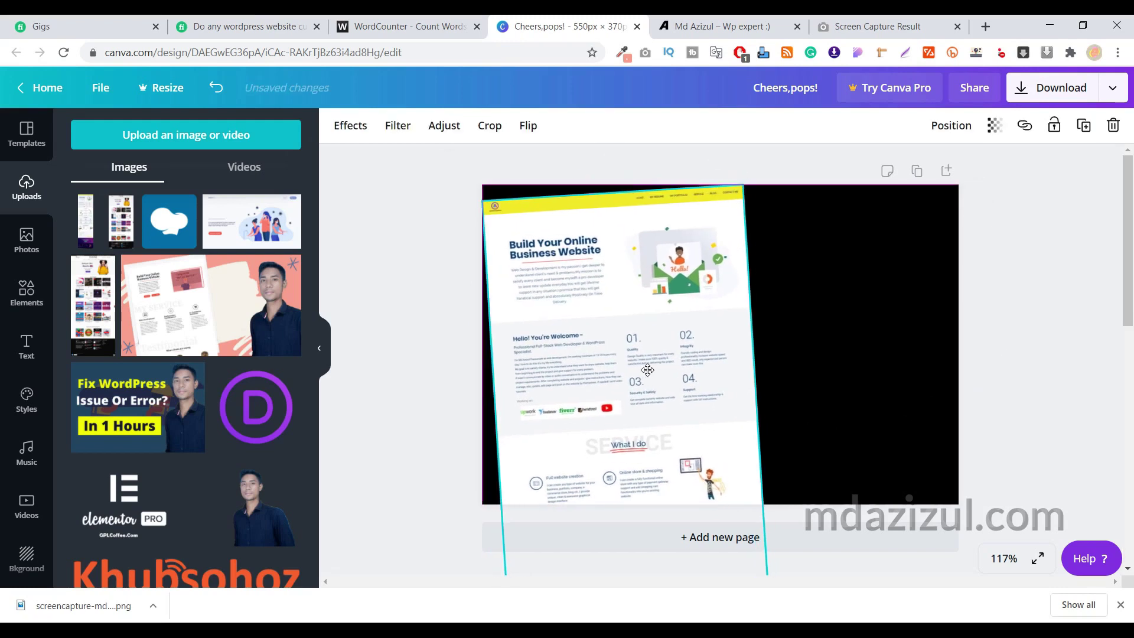
Try a custom yellow, #FFD600, as the page's background colour
click(965, 395)
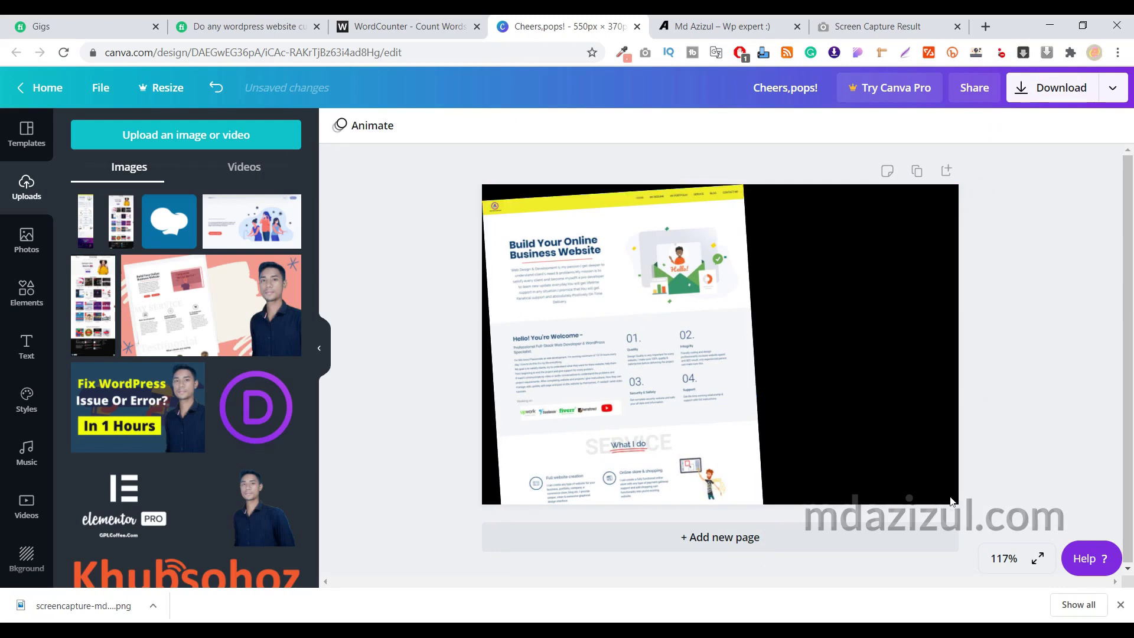
click(886, 385)
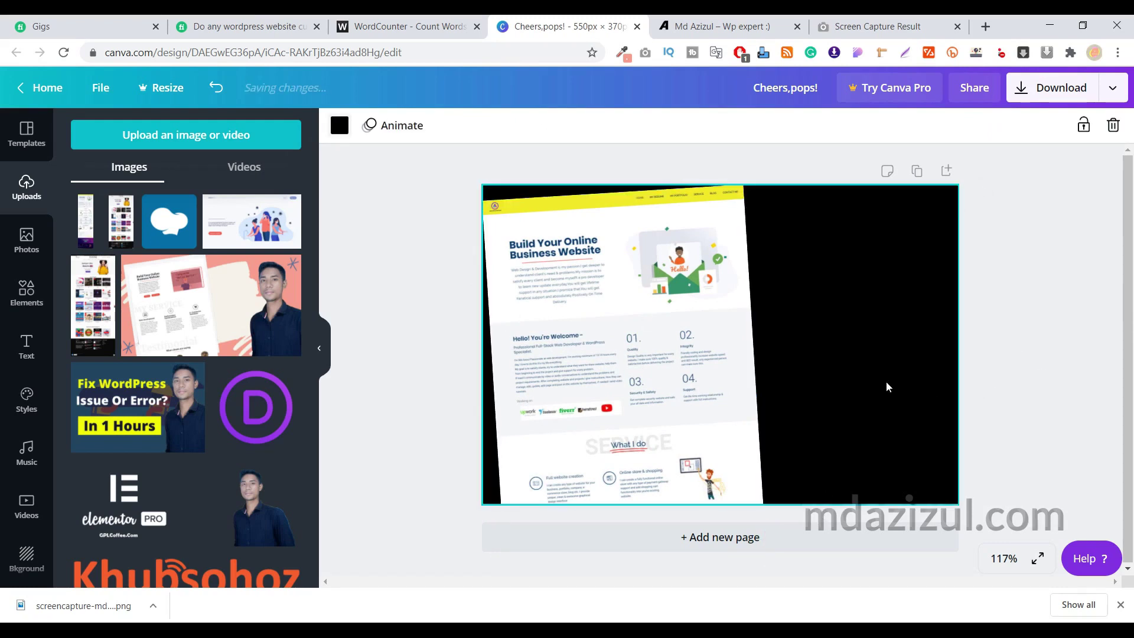
click(338, 134)
click(88, 203)
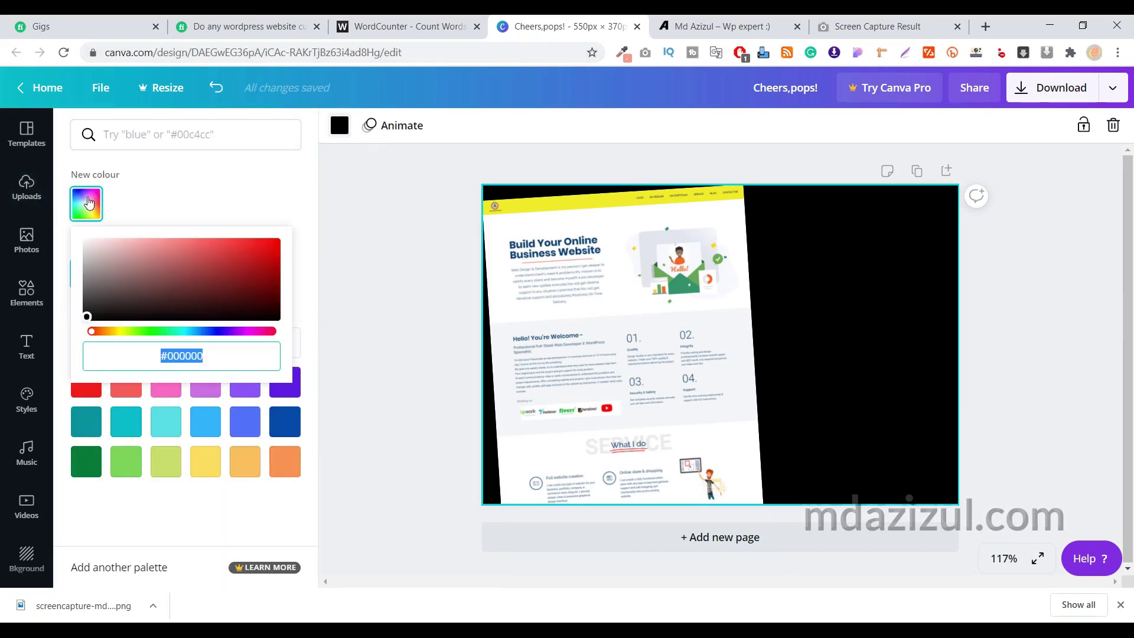
click(116, 331)
drag(160, 282, 299, 223)
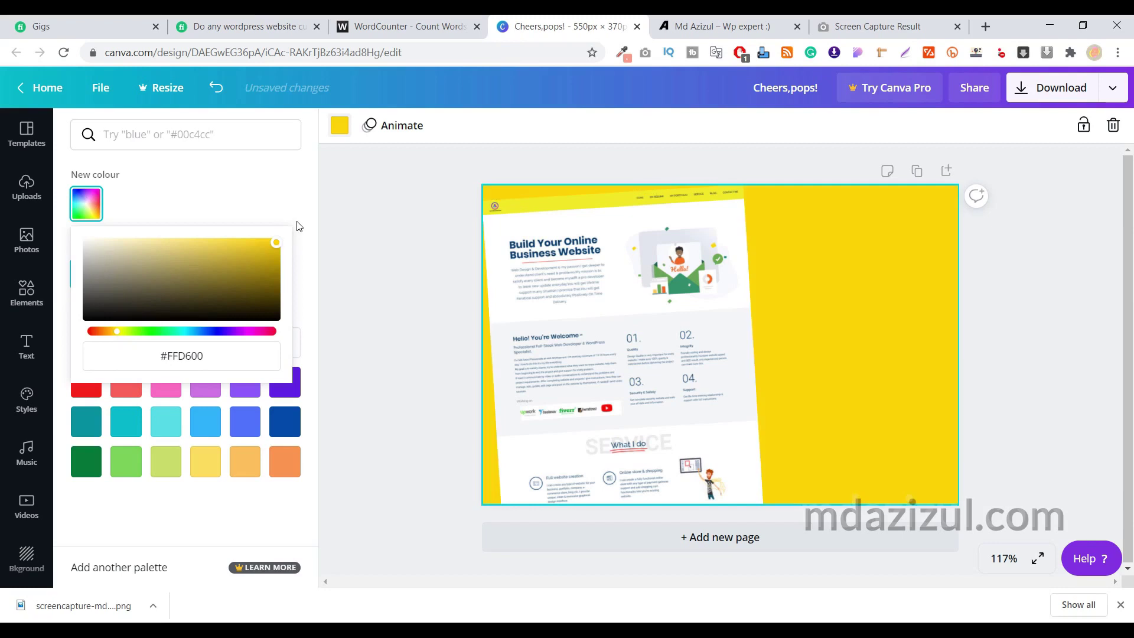
drag(123, 335, 125, 332)
Compare the pink and purple default colours and set the page's background to the lighter violet shade
click(206, 384)
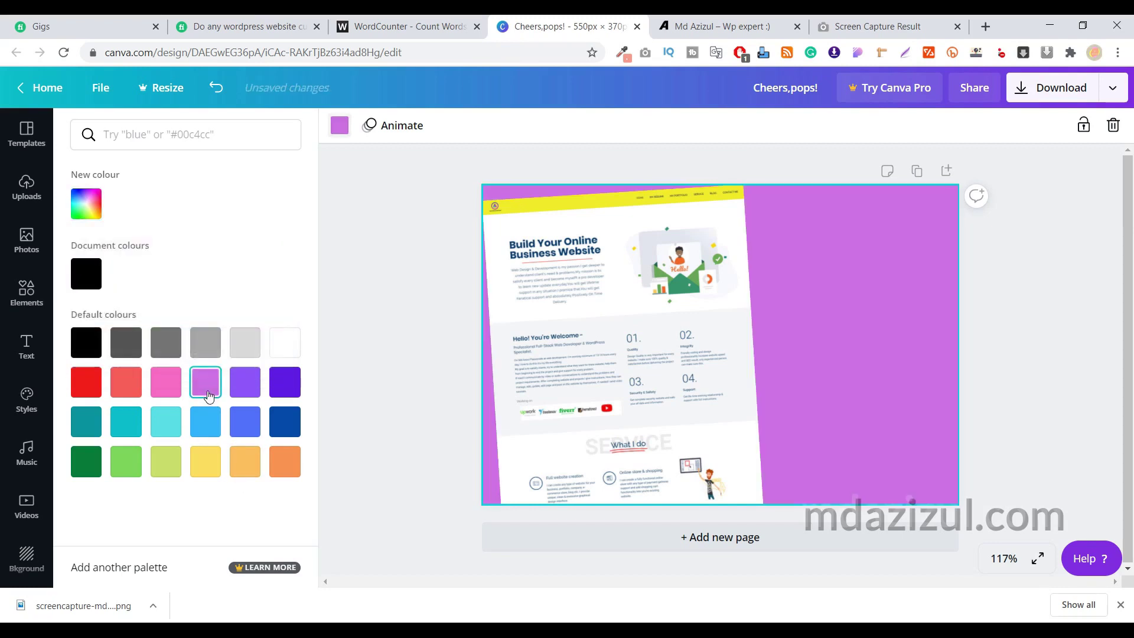
click(241, 390)
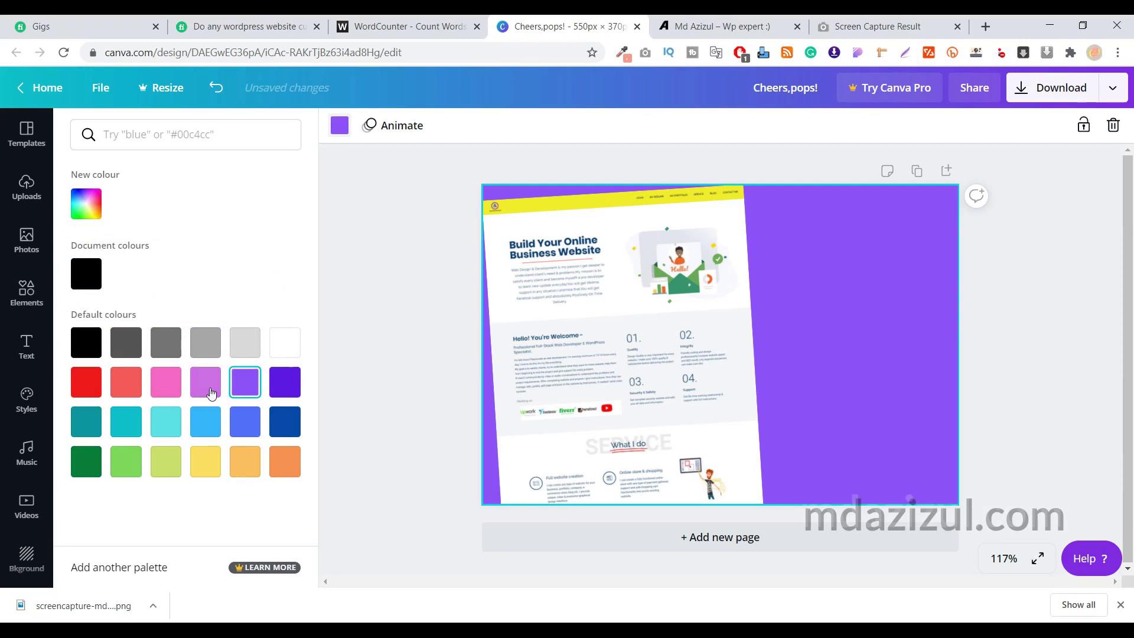
click(168, 387)
click(220, 391)
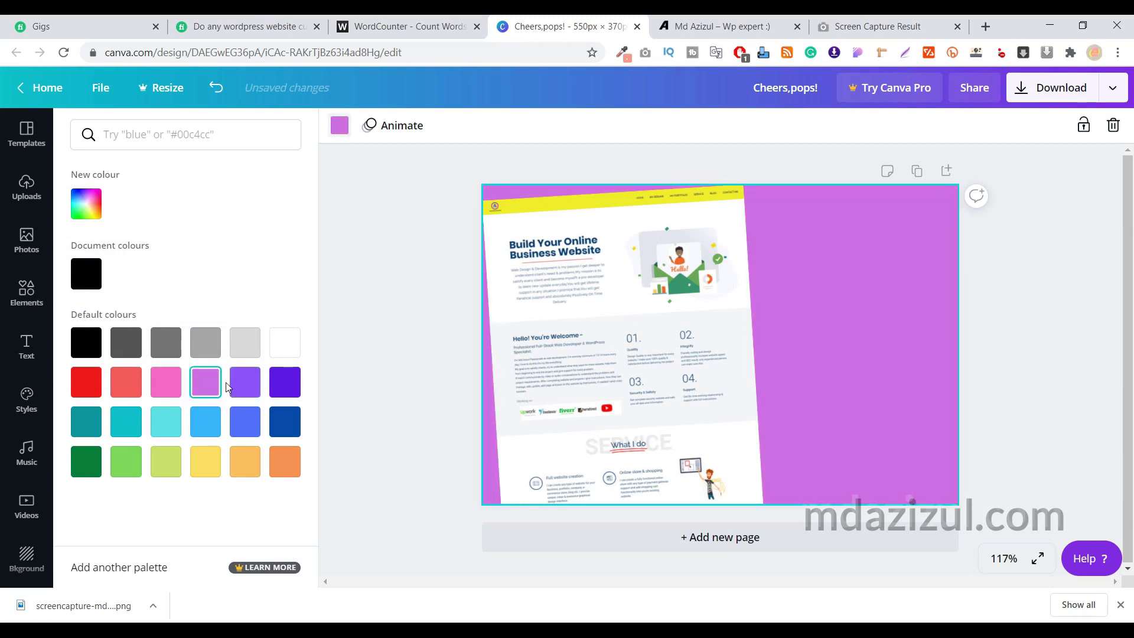
click(232, 388)
click(284, 382)
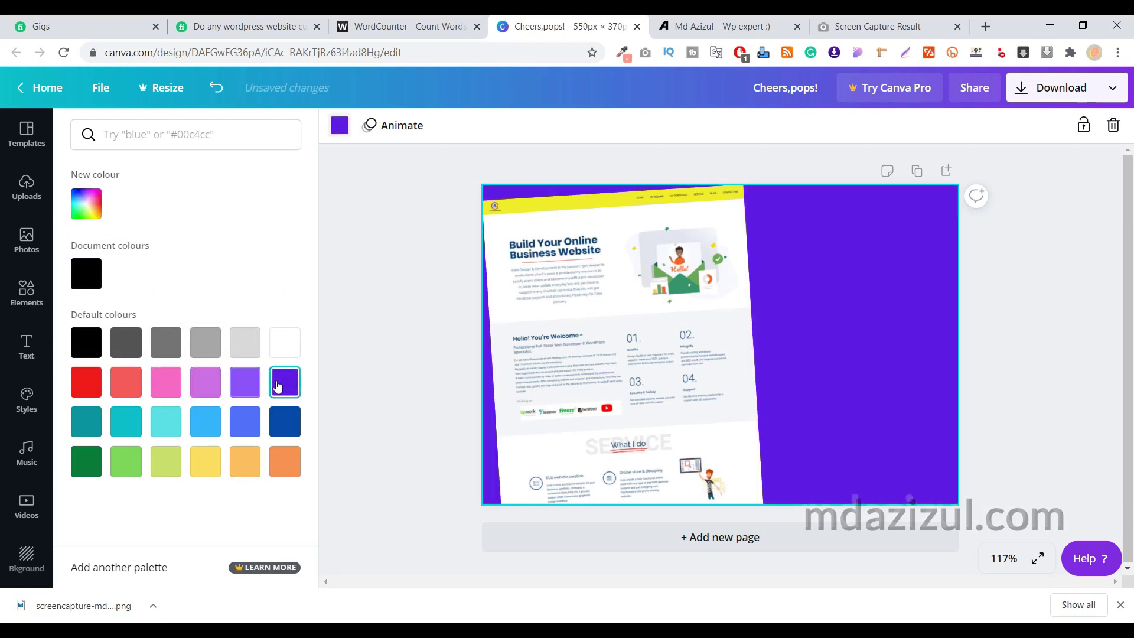
click(243, 385)
click(207, 387)
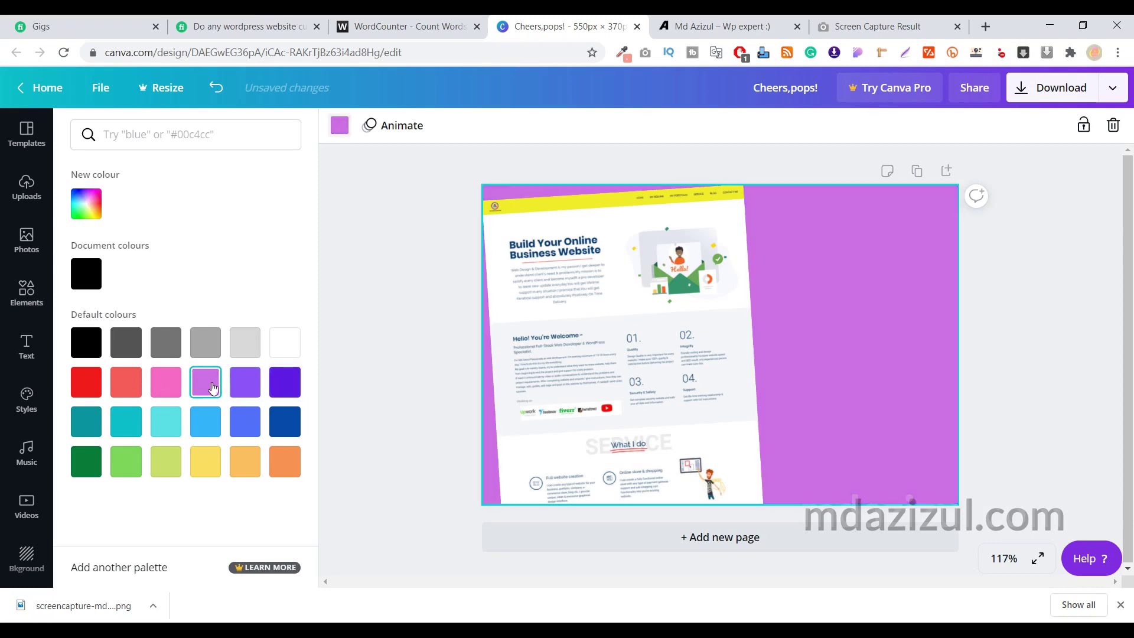
click(237, 385)
click(414, 311)
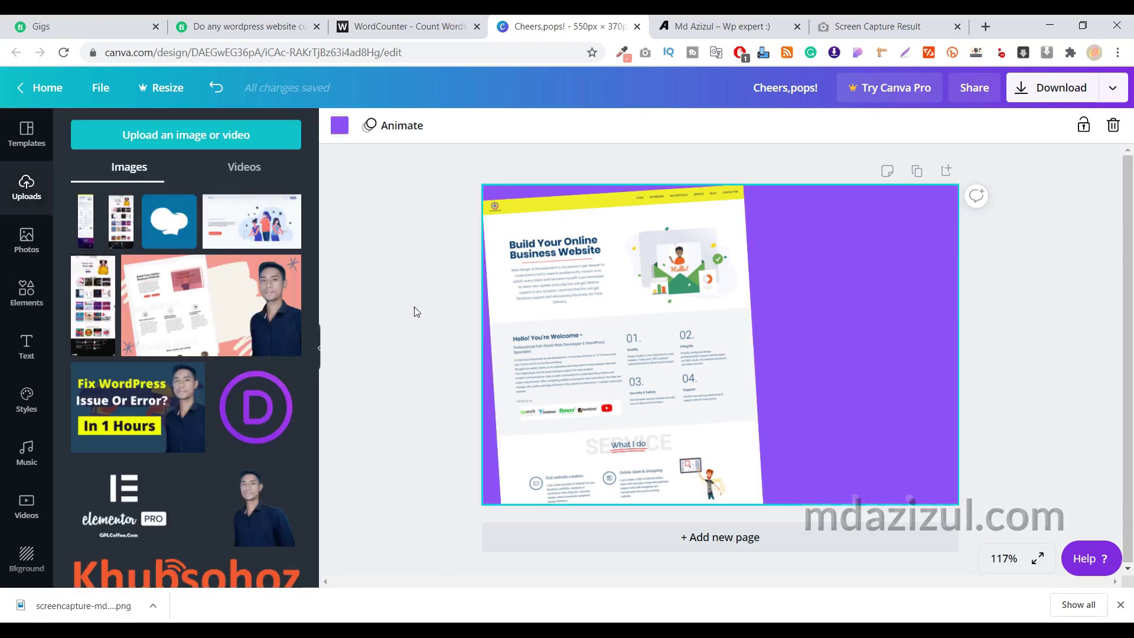
Add a heading text box and place it over the upper part of the purple area beside the website screenshot
click(26, 359)
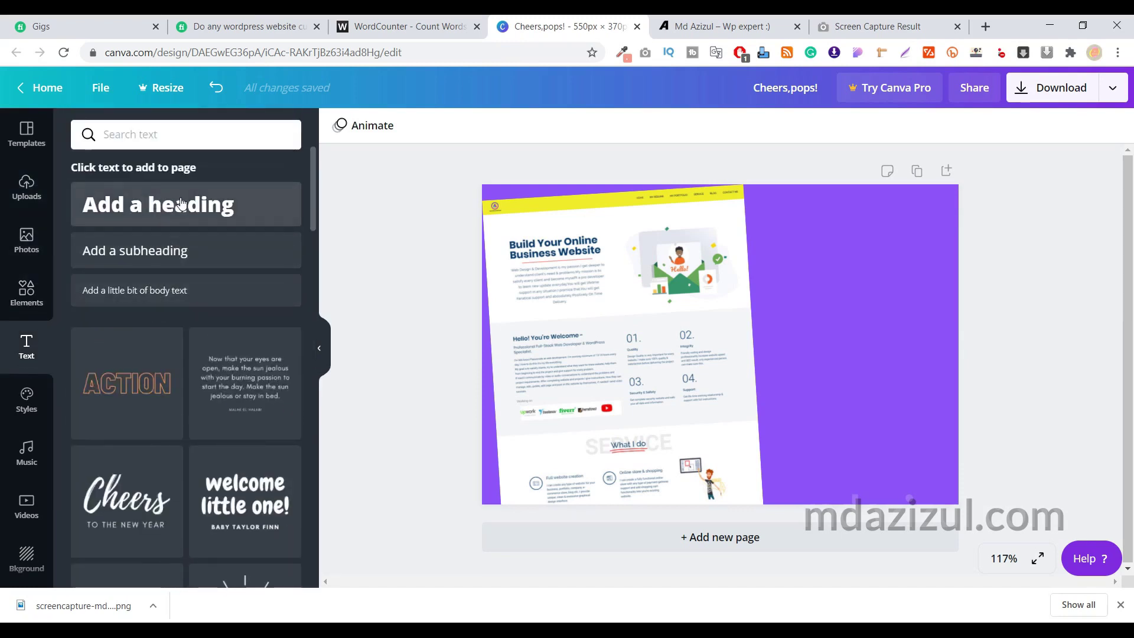
click(181, 203)
click(1005, 383)
drag(756, 349, 933, 243)
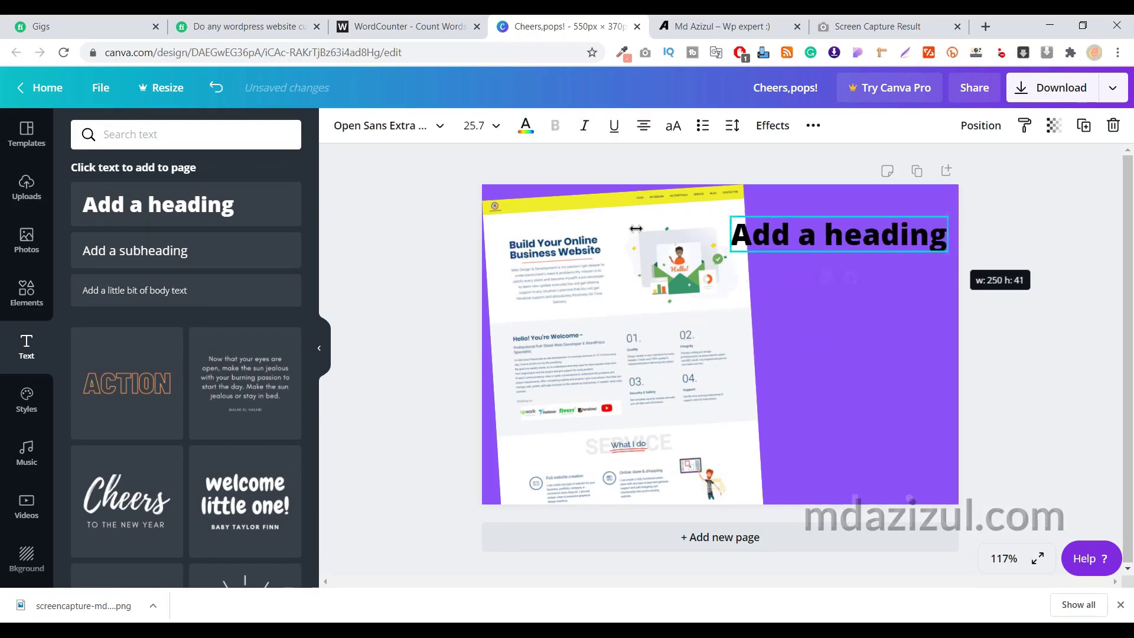
Check the existing Fiverr gig image for its wording, replace the heading's text with "Very" and enlarge it to size 56.1
click(268, 29)
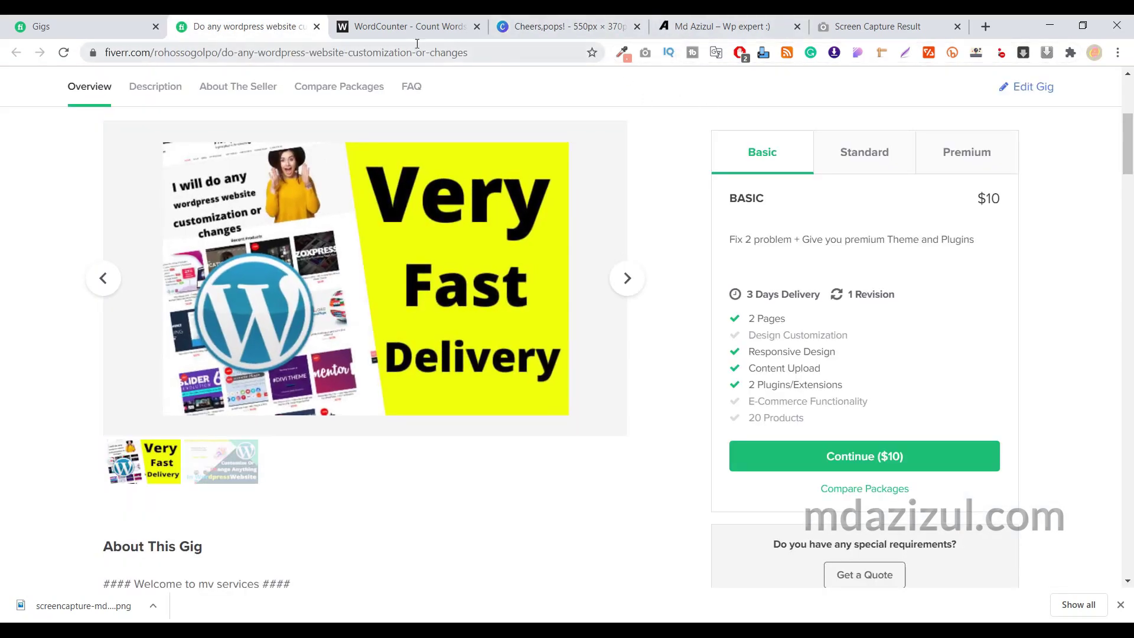
click(739, 29)
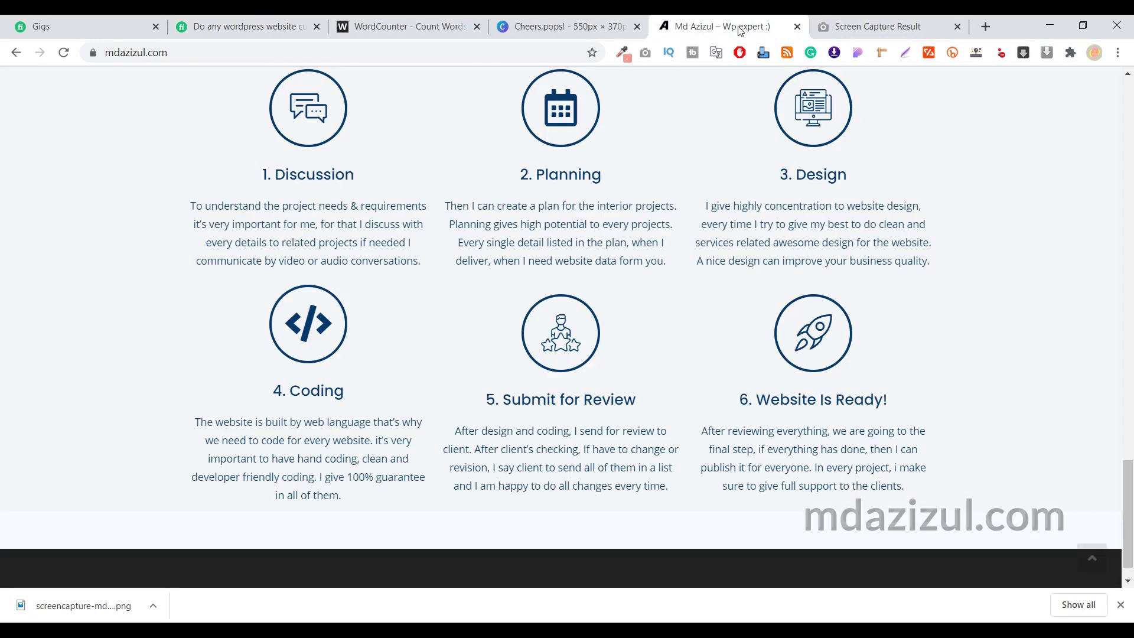
click(564, 26)
double_click(882, 240)
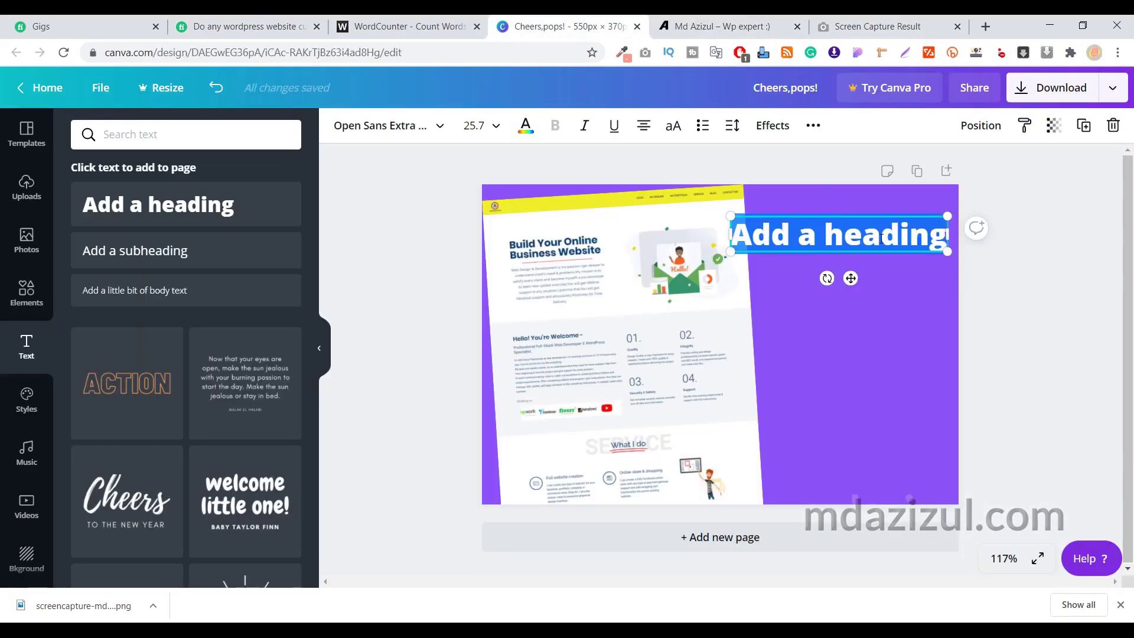
text(Vey)
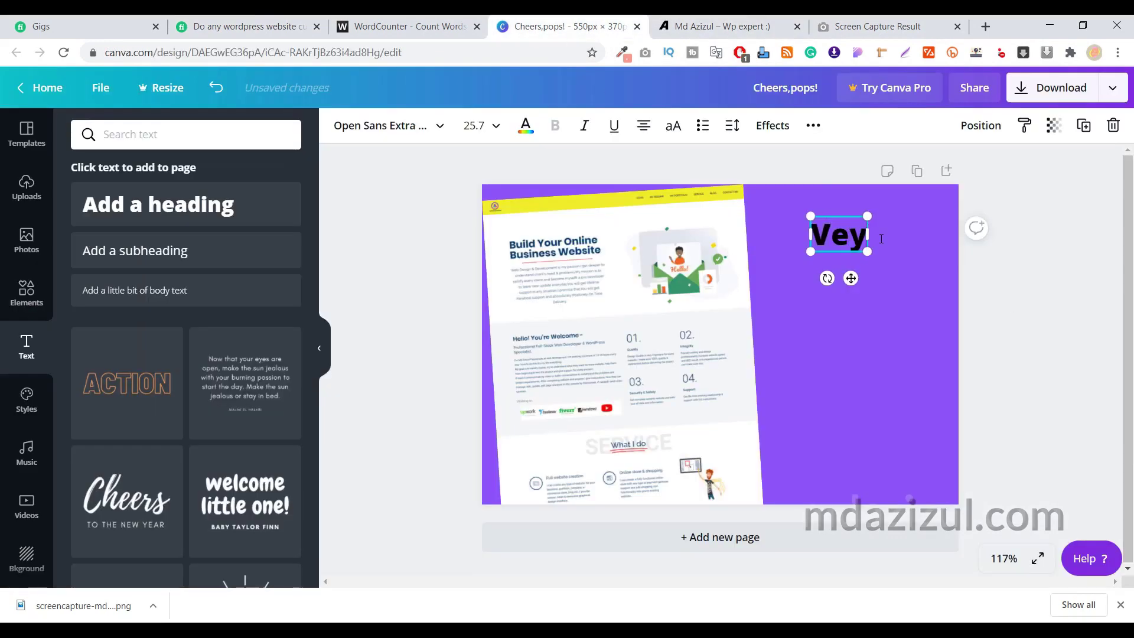
key(BackSpace)
text(ry)
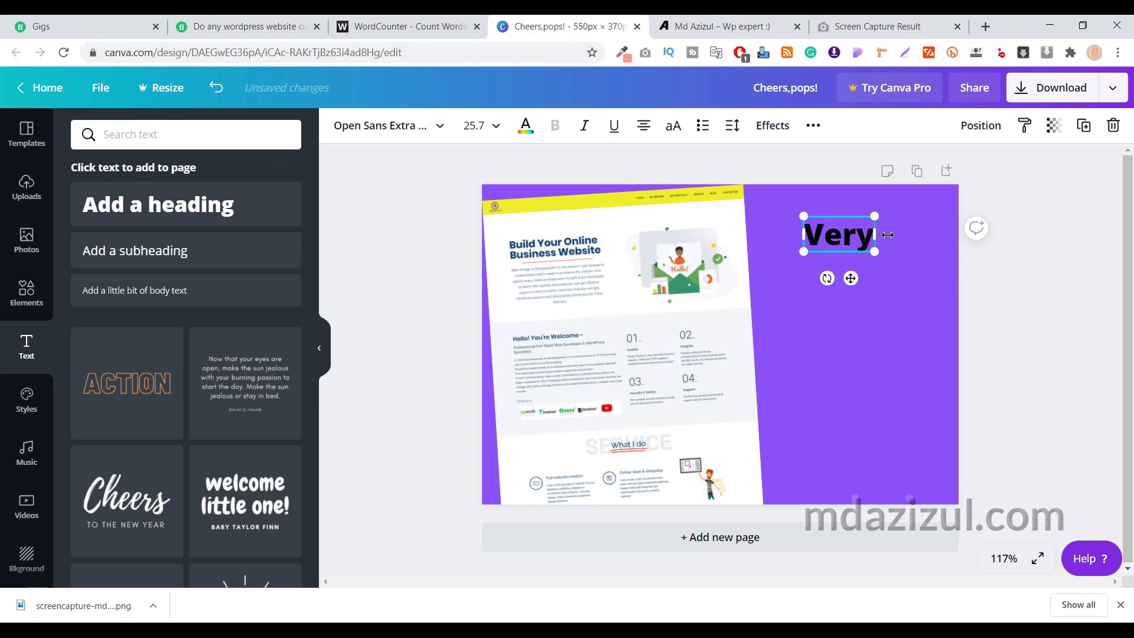
drag(908, 287, 969, 346)
click(525, 136)
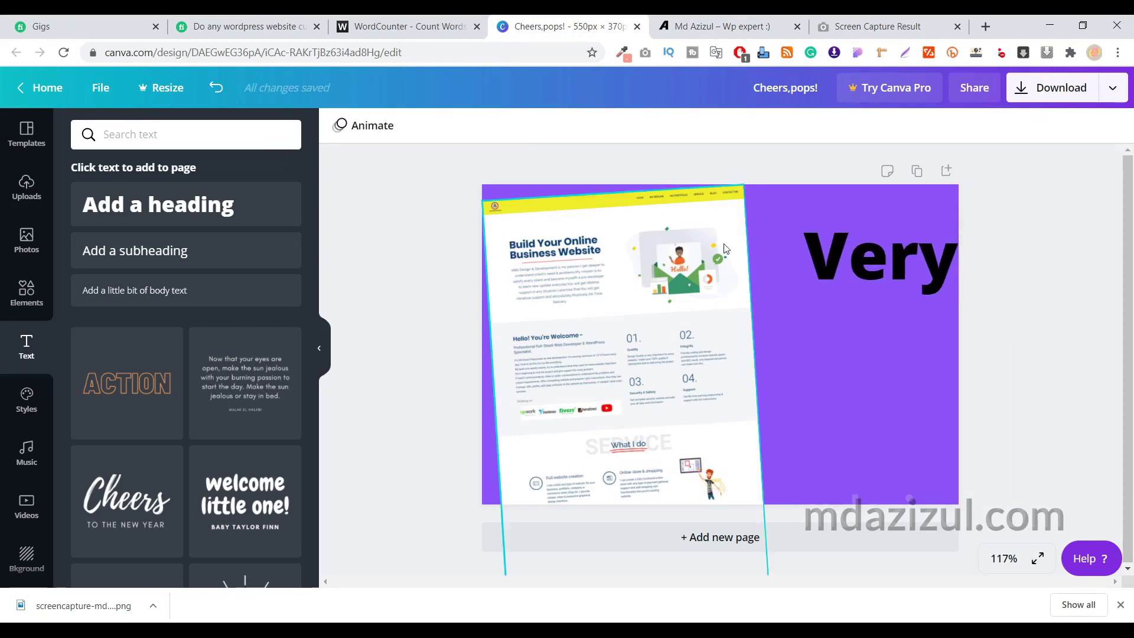
Look at the available fonts and the uppercase formatting for the "Very" text
click(875, 257)
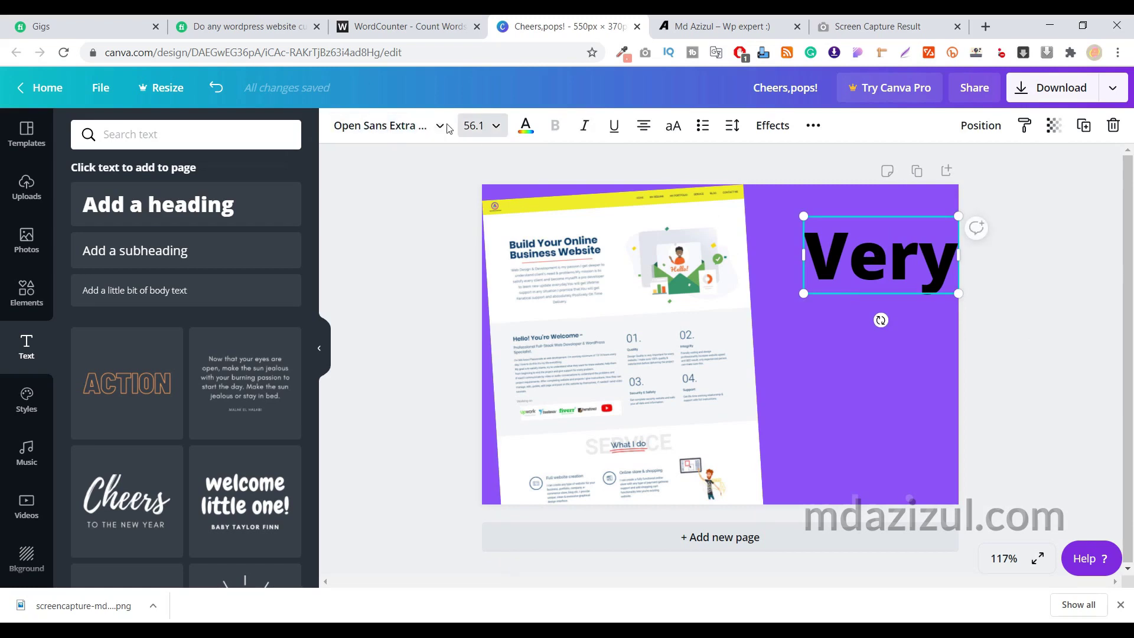
click(412, 132)
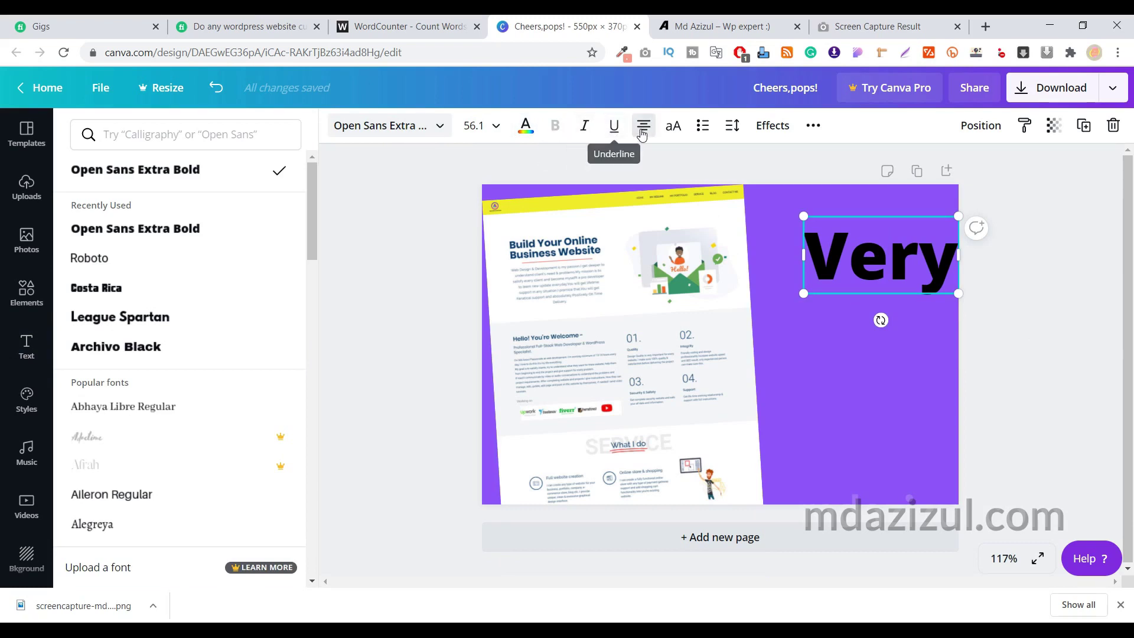
click(679, 132)
click(681, 134)
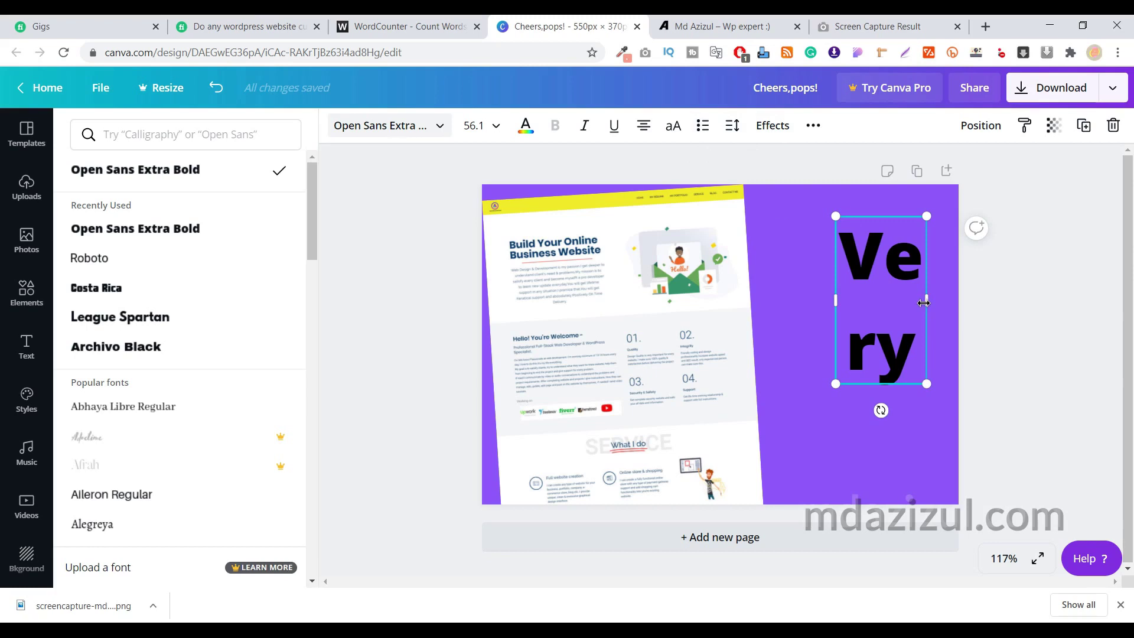
Widen the "Very" text box, enlarge its text to size 66.4 and place it at the top of the purple area
drag(1010, 299, 1045, 299)
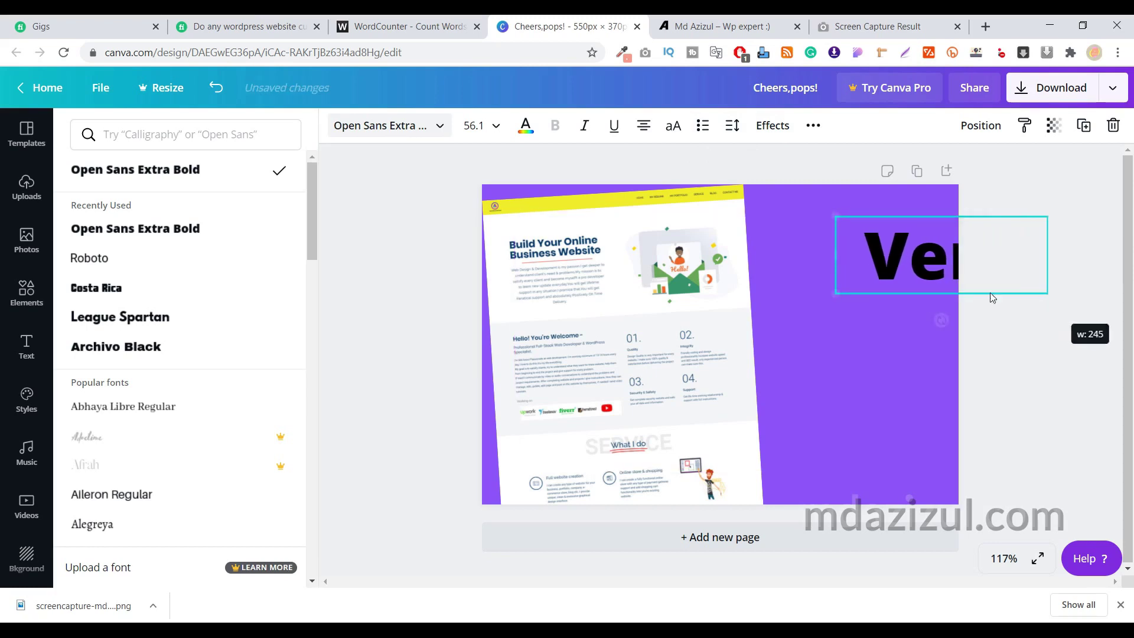
drag(922, 264, 823, 242)
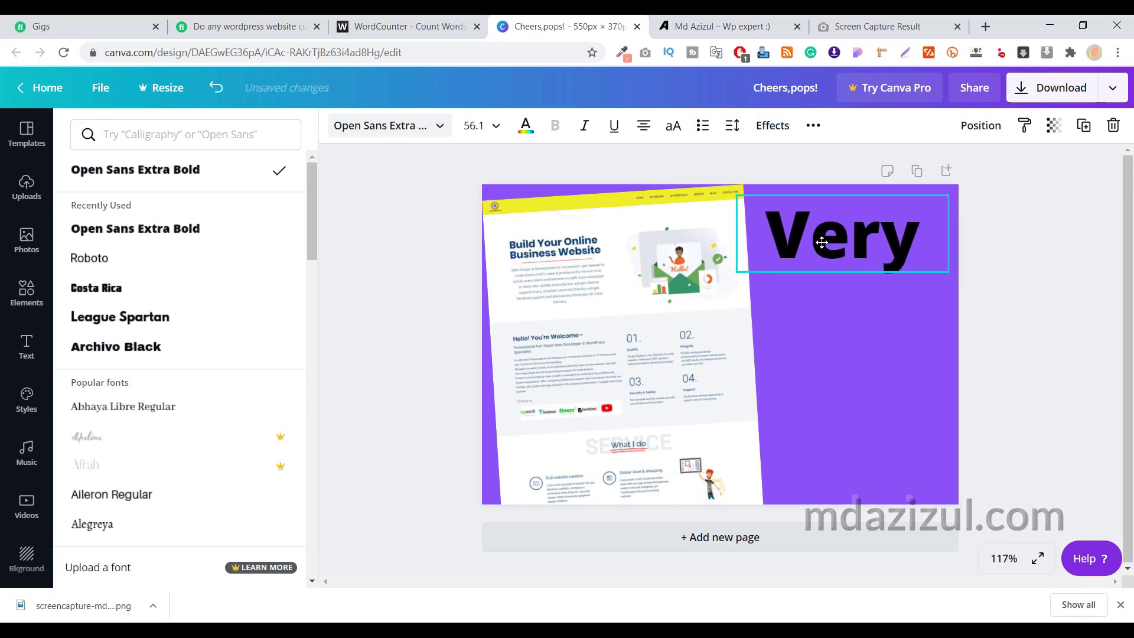
drag(951, 274, 982, 307)
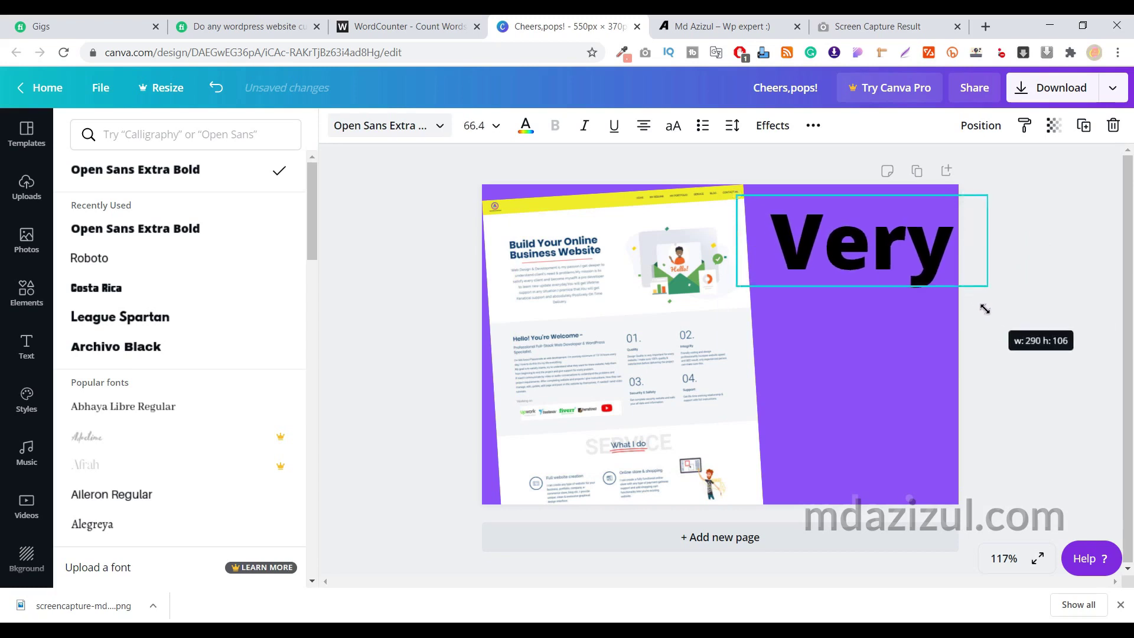
drag(889, 257, 880, 247)
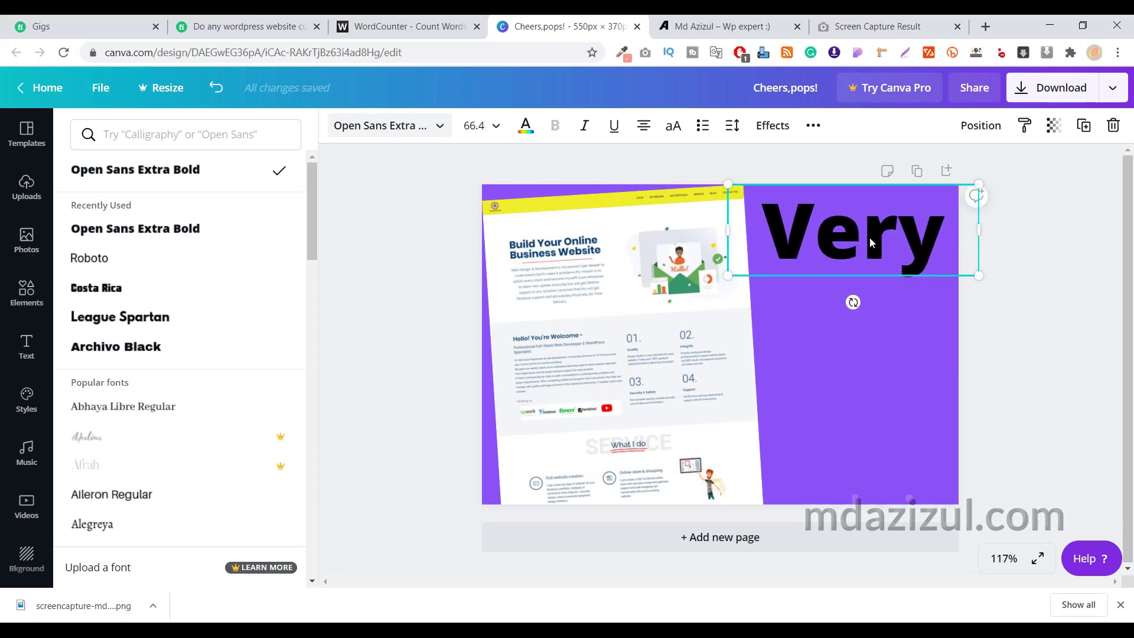
Change the "Very" text's colour to white
click(533, 135)
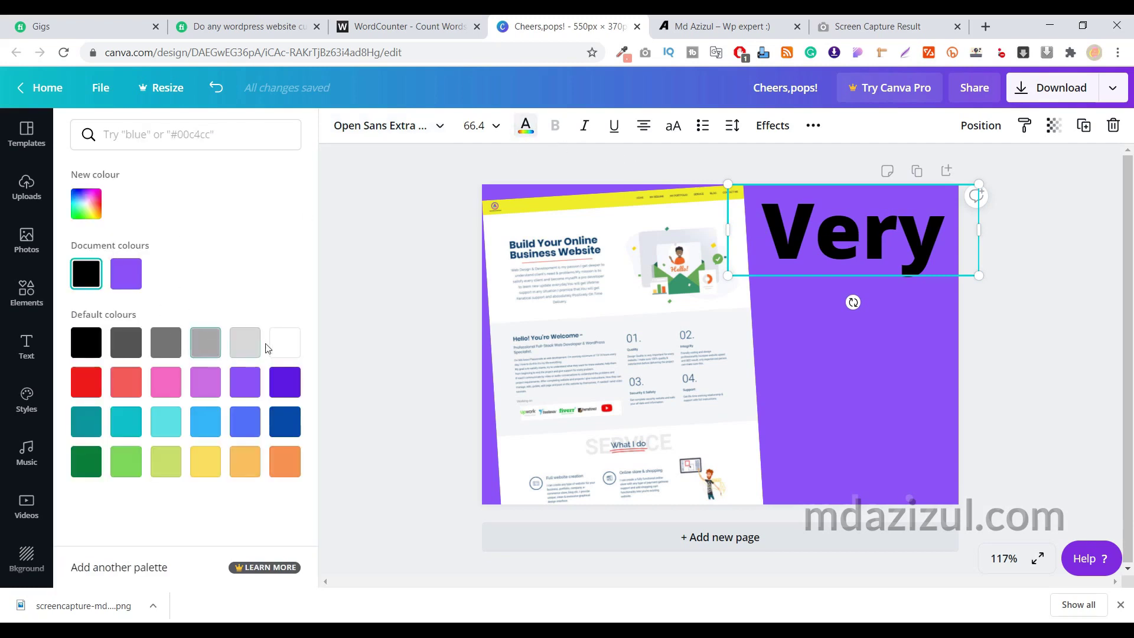
click(282, 345)
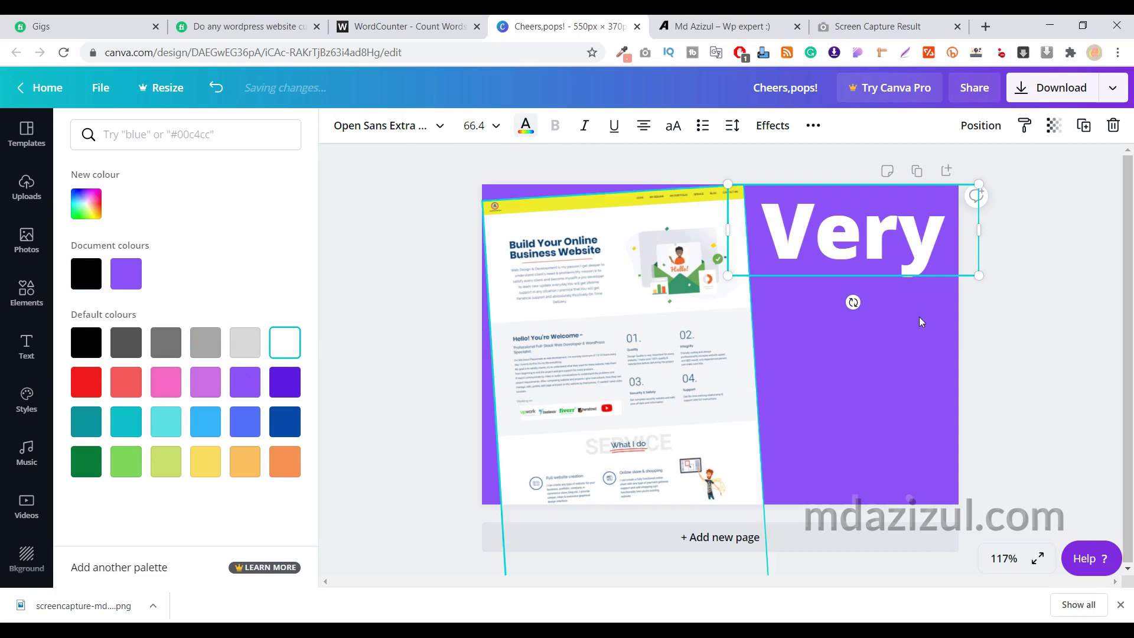
click(987, 337)
click(984, 332)
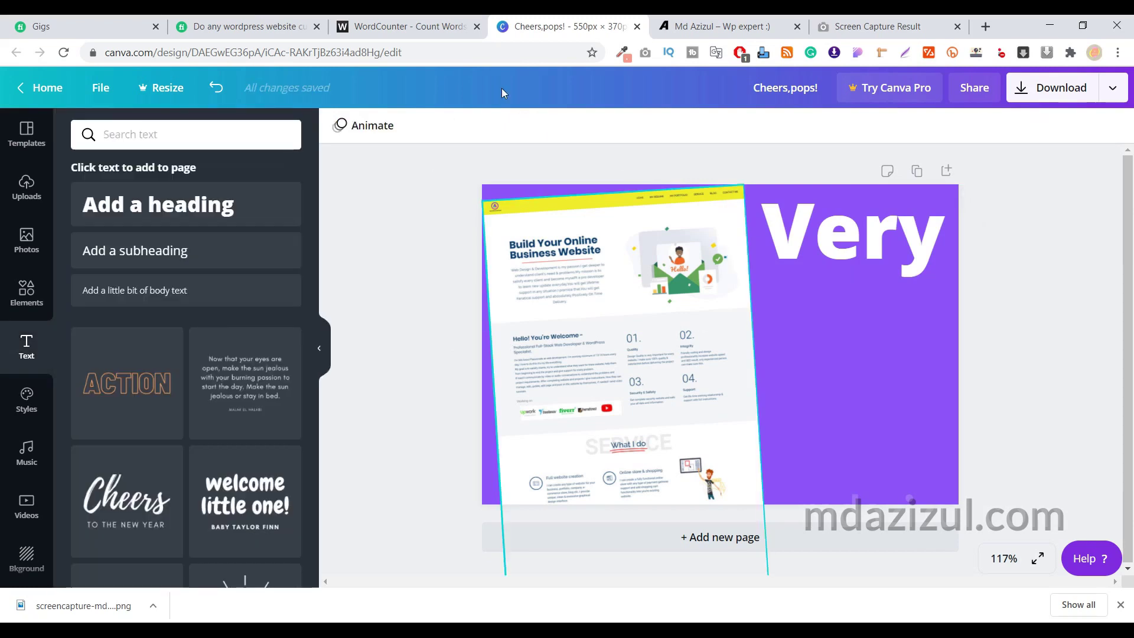
Duplicate the "Very" text and place the copy directly beneath the original
click(876, 249)
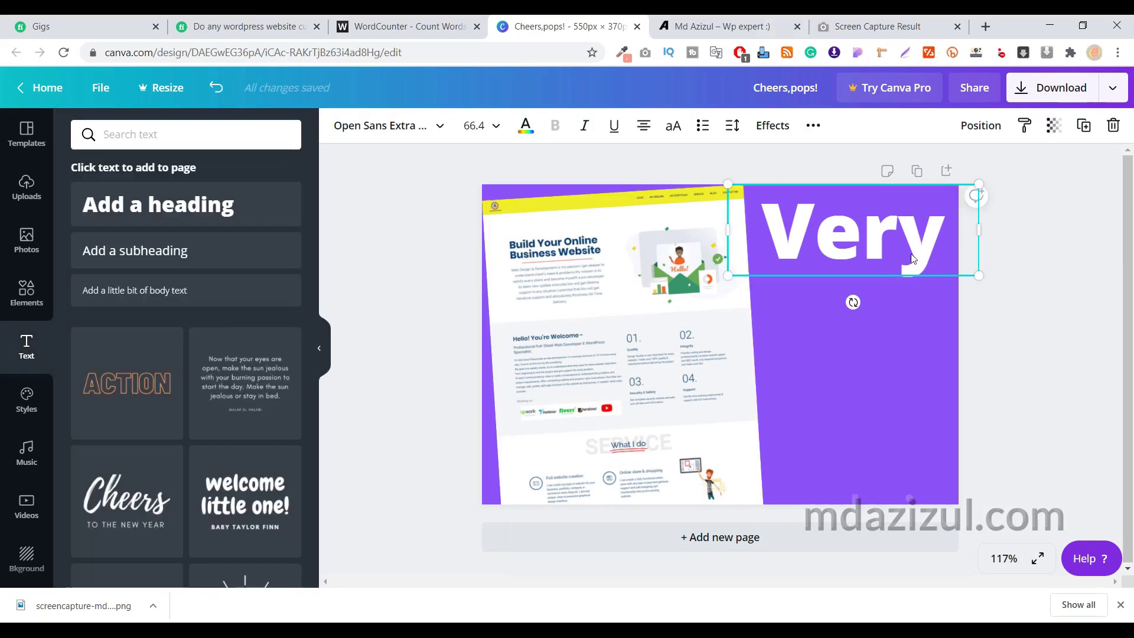
click(1083, 126)
drag(907, 249, 891, 324)
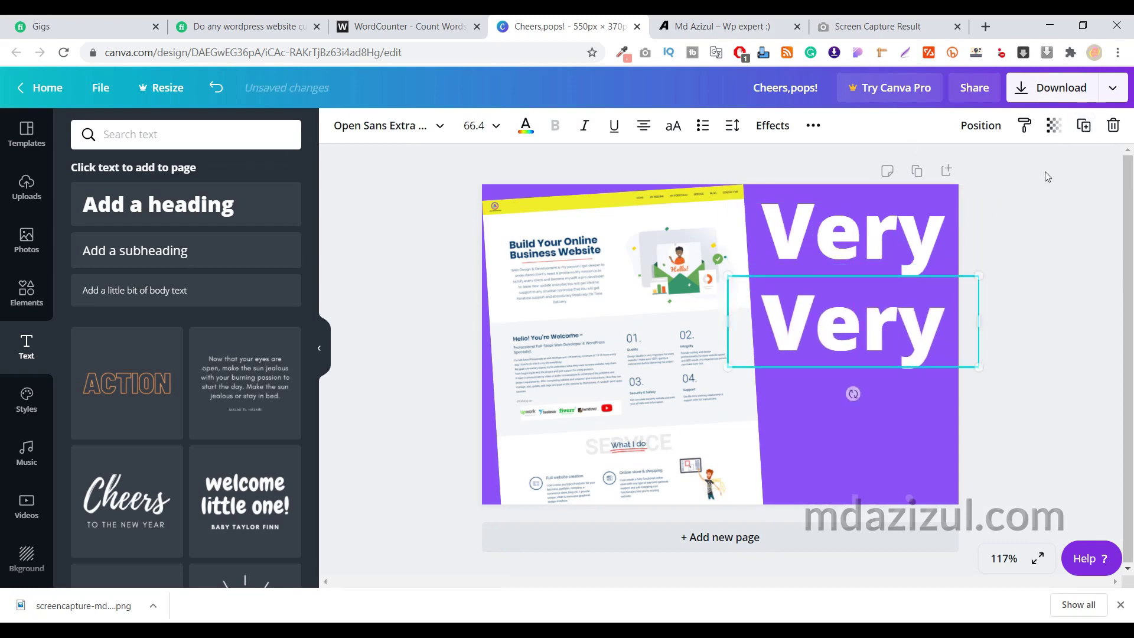
Try the transparency setting on the duplicated text, keeping it at 100
click(1054, 125)
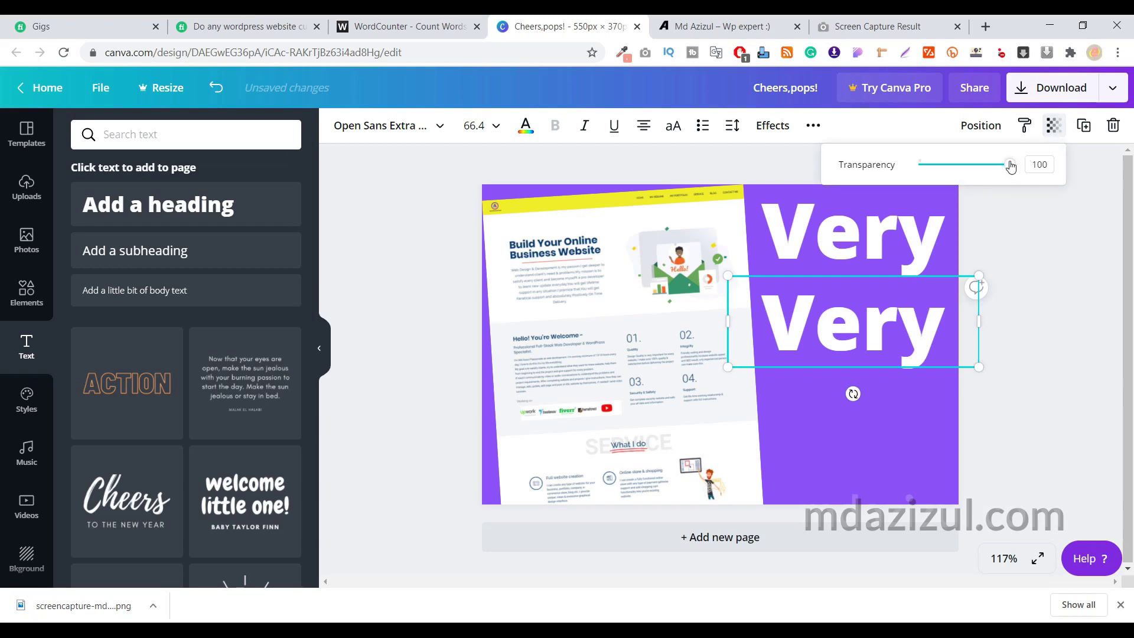
drag(1010, 169, 1091, 173)
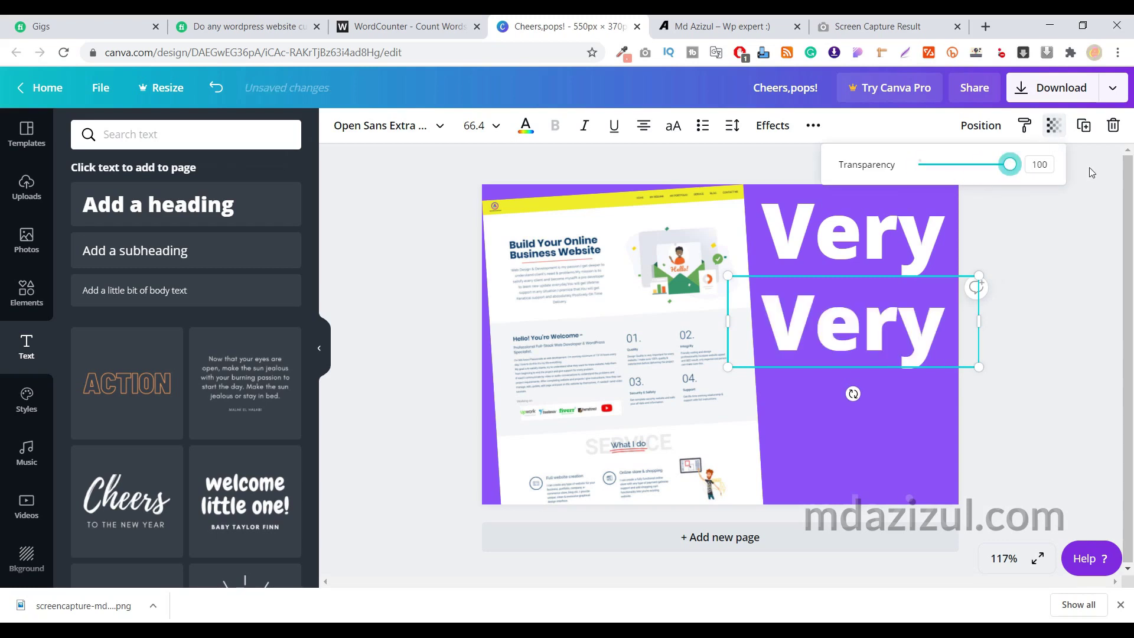
click(1054, 136)
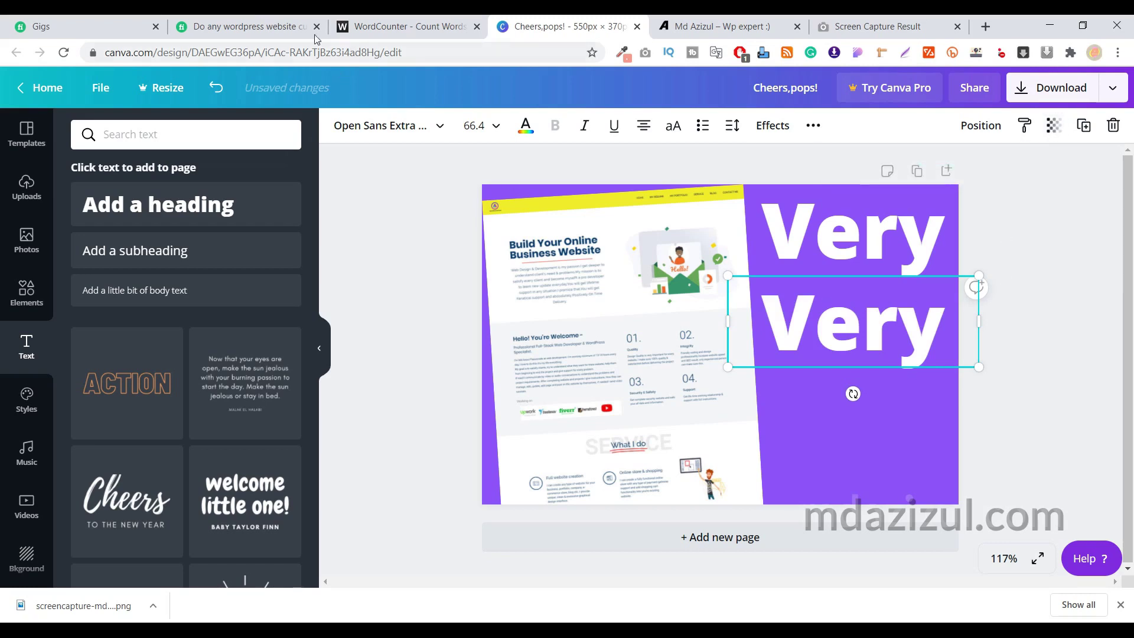
Change the duplicated "Very" text to "Fast"
click(315, 34)
click(562, 26)
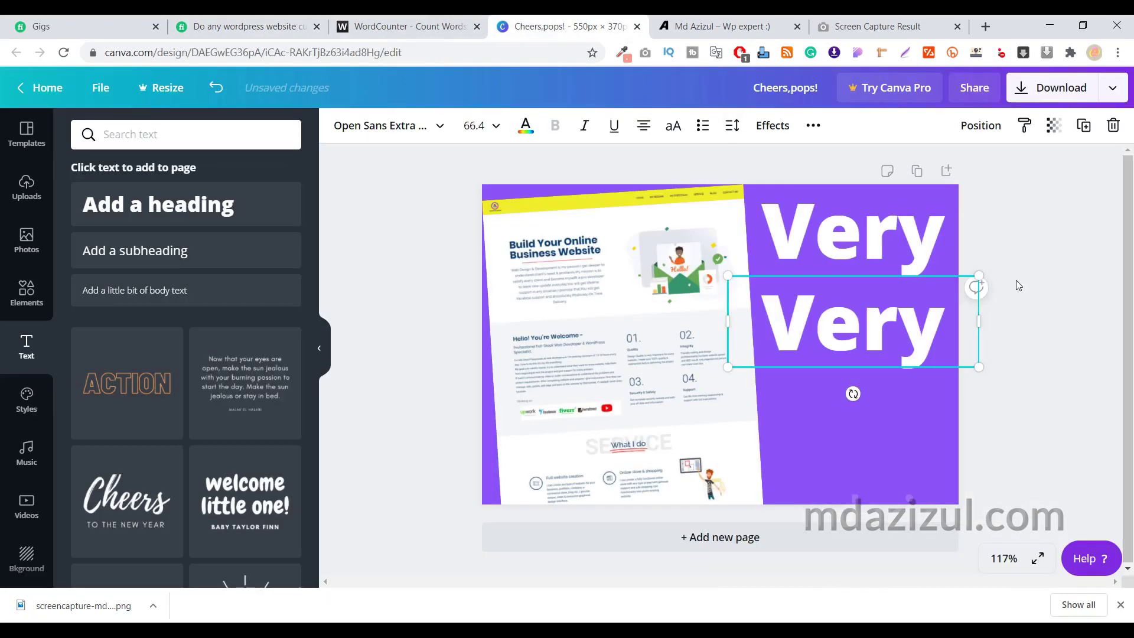
double_click(865, 319)
text(Fst)
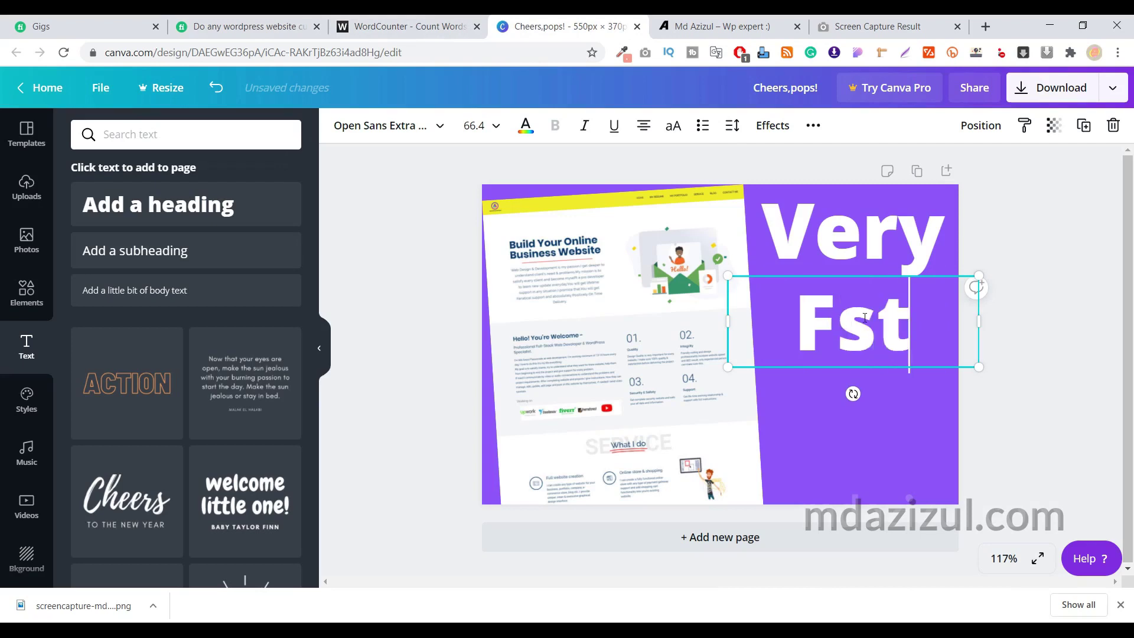
key(BackSpace)
key(BackSpace)
text(ast)
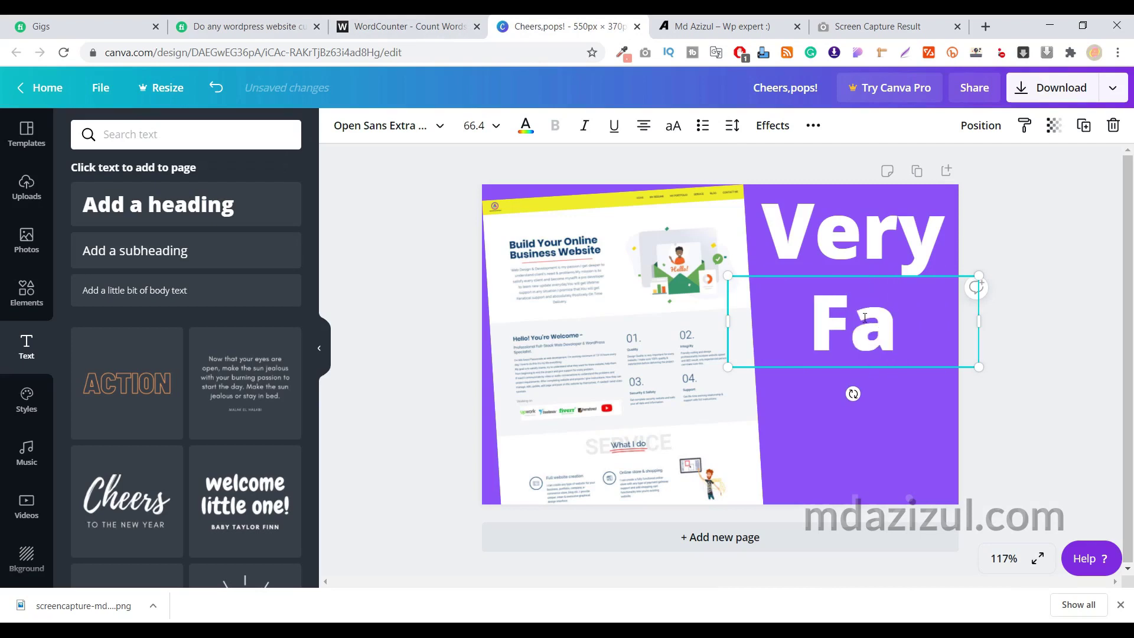
Duplicate the "Fast" text beneath itself, replace the copy's wording with "Delovery" and widen its box to fit one line
drag(915, 312, 895, 408)
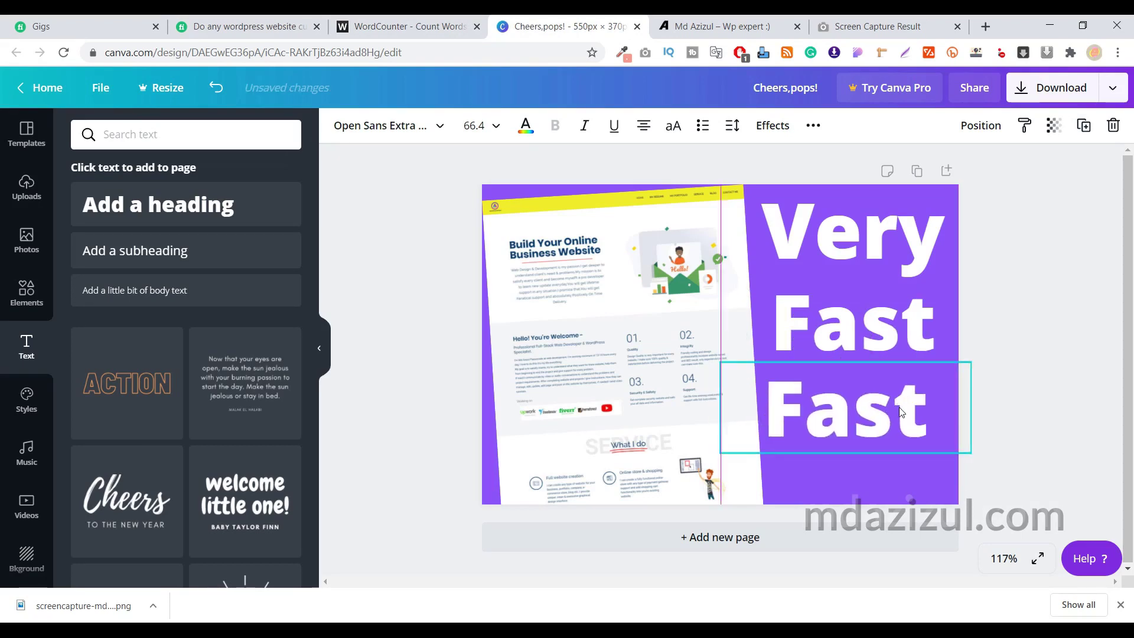
double_click(899, 408)
text(De)
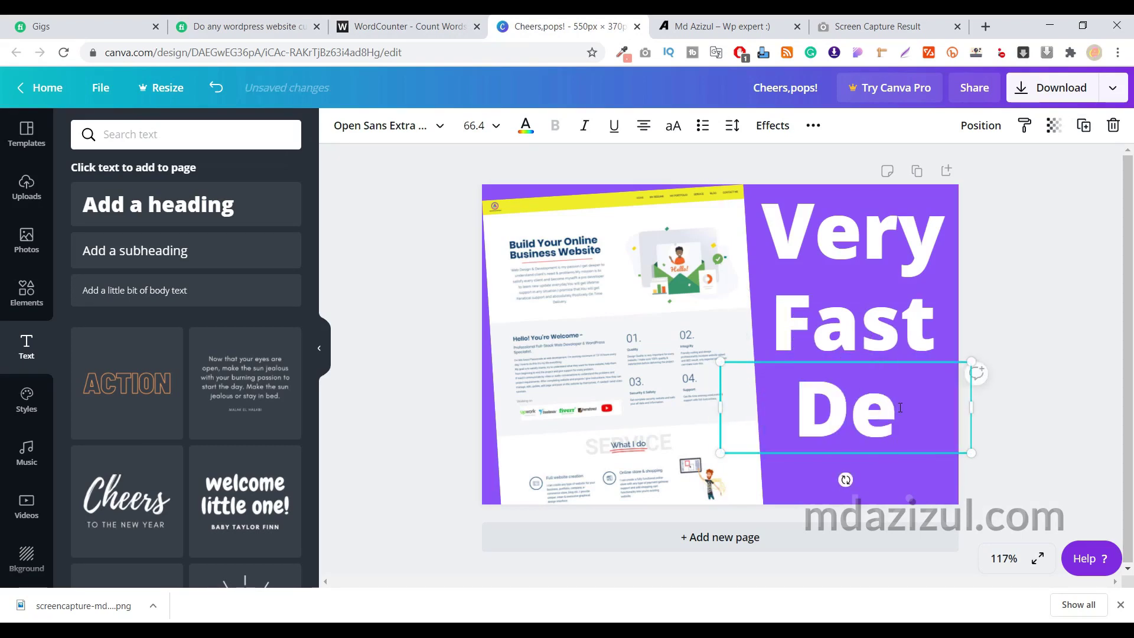
text(lovery)
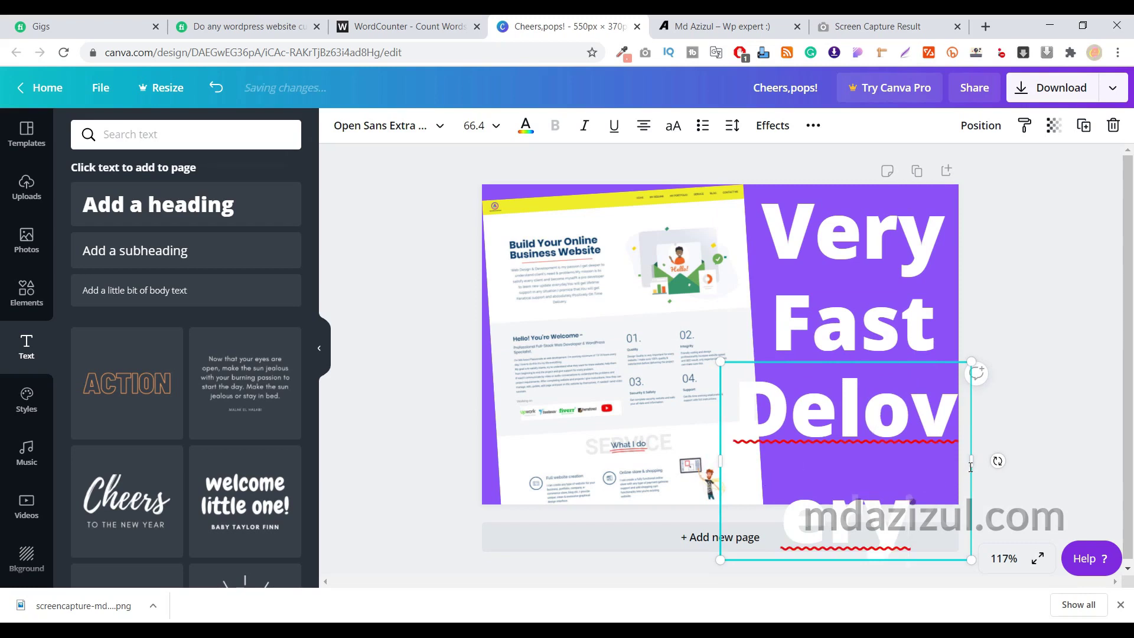
drag(974, 461, 1017, 463)
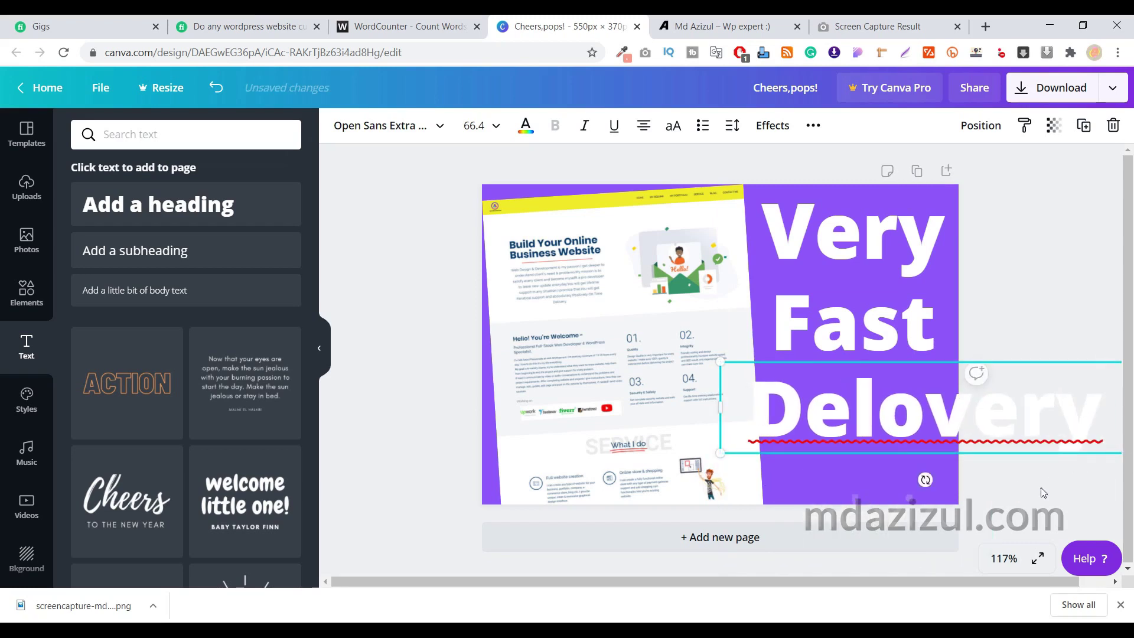
Shrink the "Delovery" text to size 30.3 and place it centred in the purple area beneath "Fast"
click(975, 404)
click(975, 404)
double_click(817, 415)
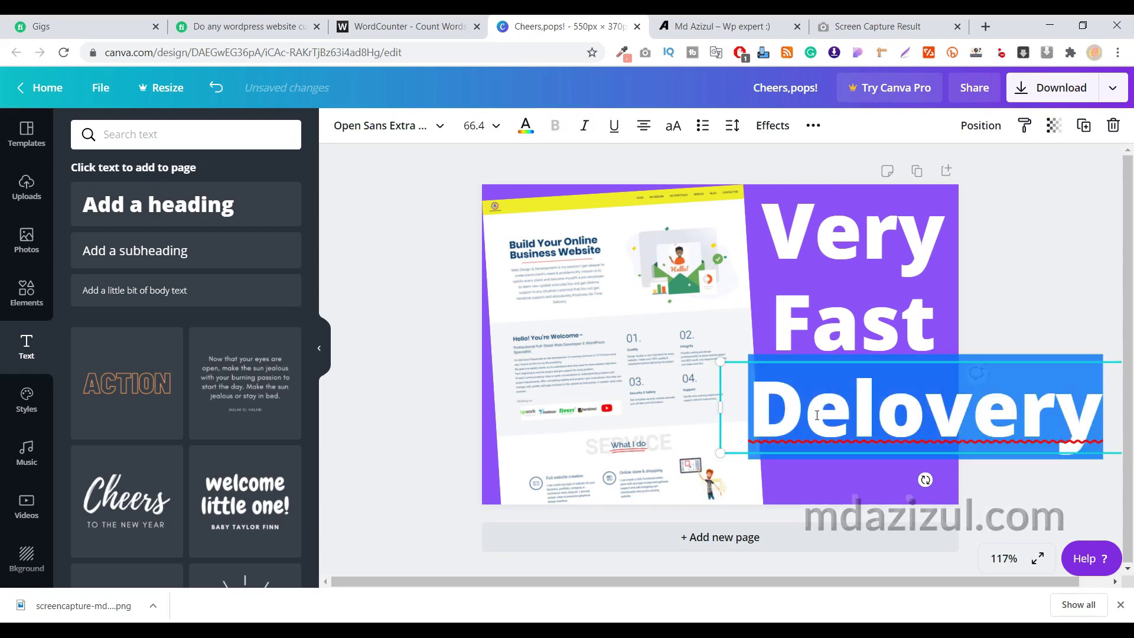
click(860, 412)
drag(859, 412, 630, 417)
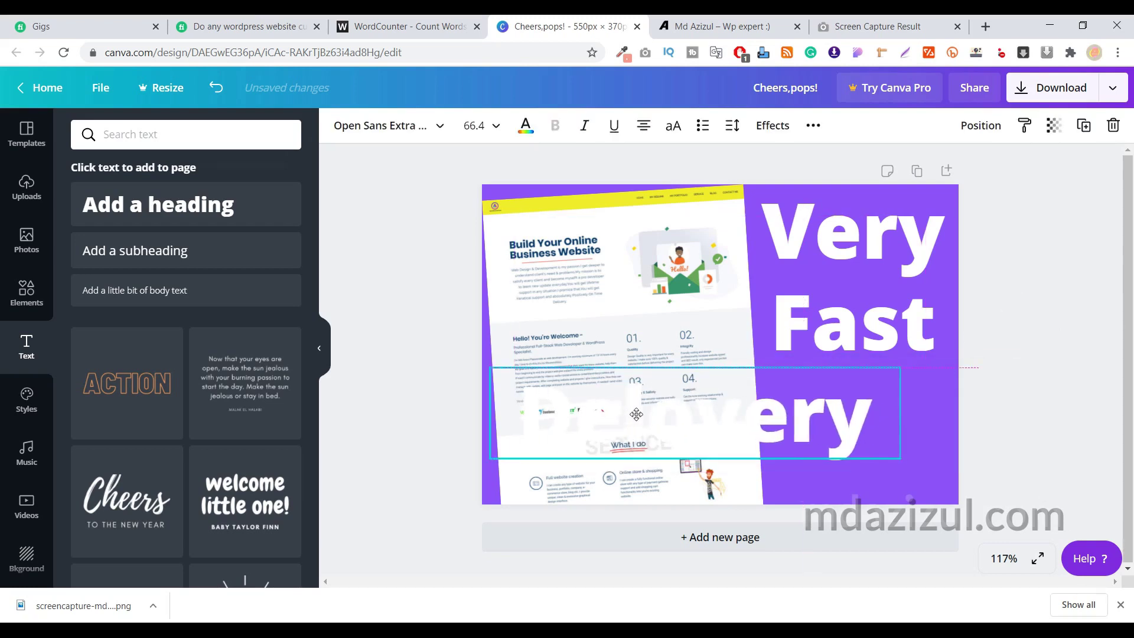
drag(901, 458, 720, 419)
drag(817, 400, 912, 400)
Correct the spelling of the third line to "Delivery"
double_click(852, 400)
click(849, 394)
key(shift+Left)
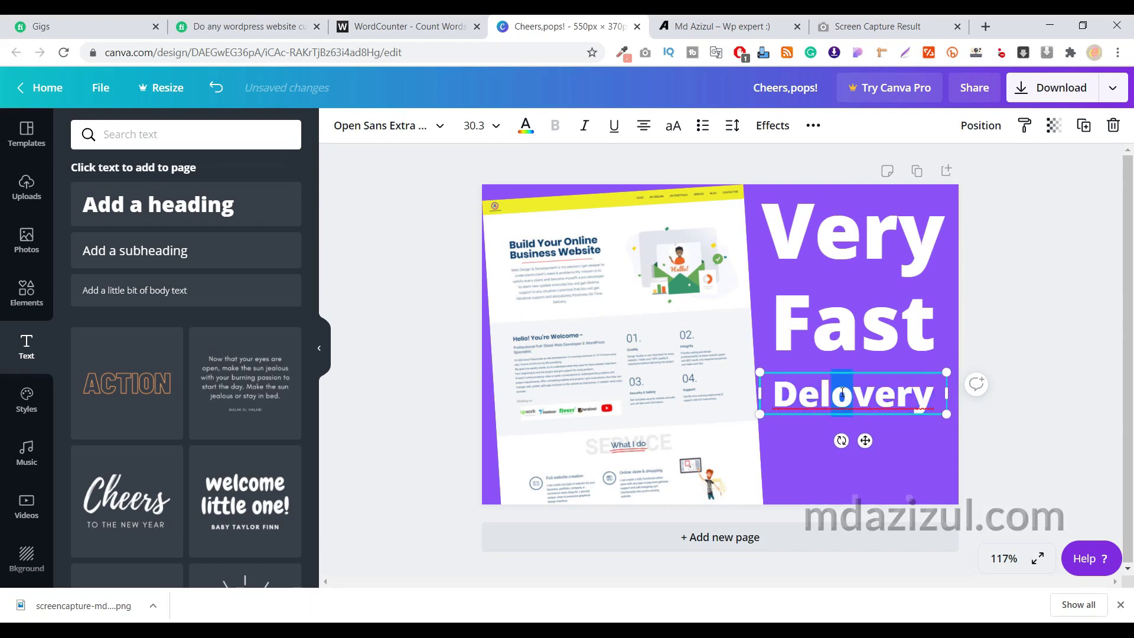
text(i)
click(1015, 327)
click(866, 375)
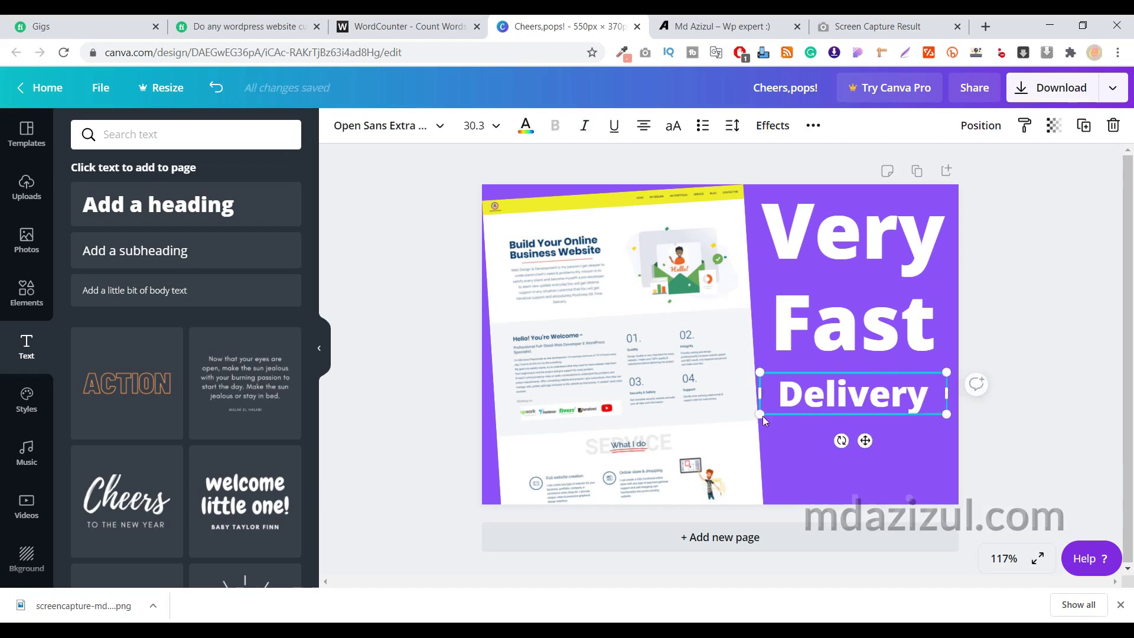
Enlarge the "Delivery" text to size 34.6 and realign it beneath "Fast"
drag(749, 420, 736, 424)
drag(868, 393, 880, 393)
click(855, 309)
click(910, 408)
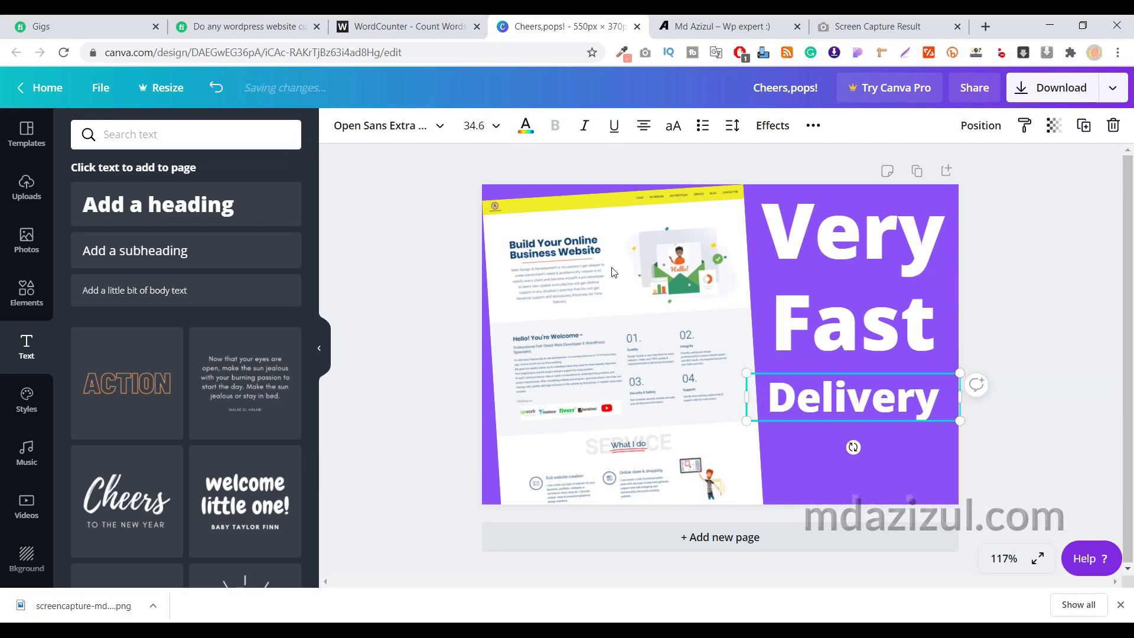
Try black and red as the colour of the "Delivery" text
click(526, 126)
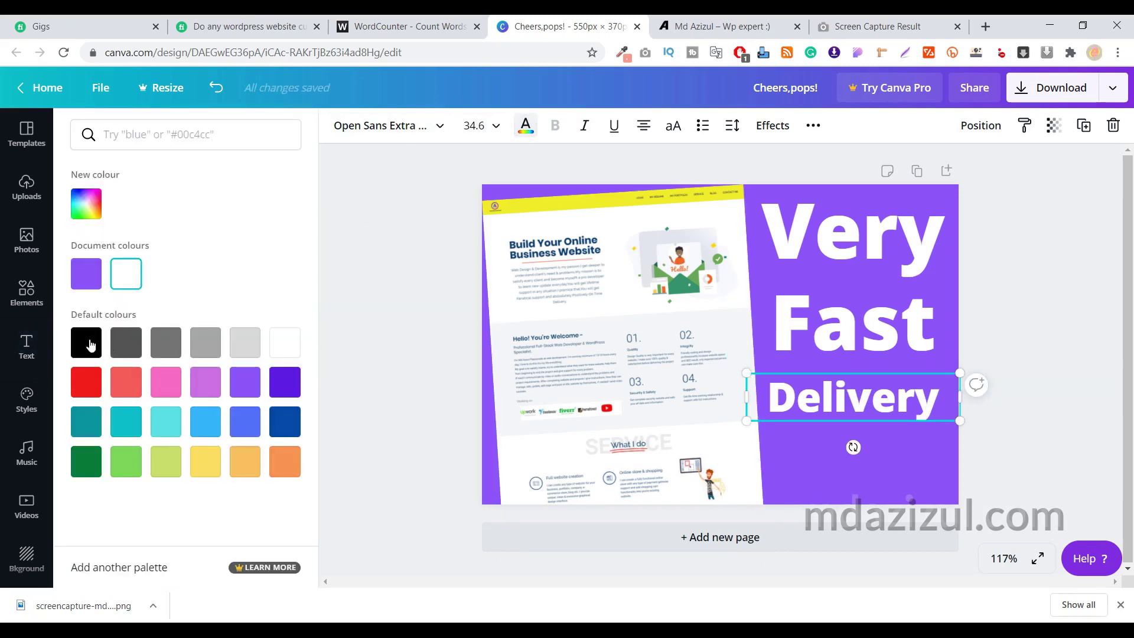
click(91, 345)
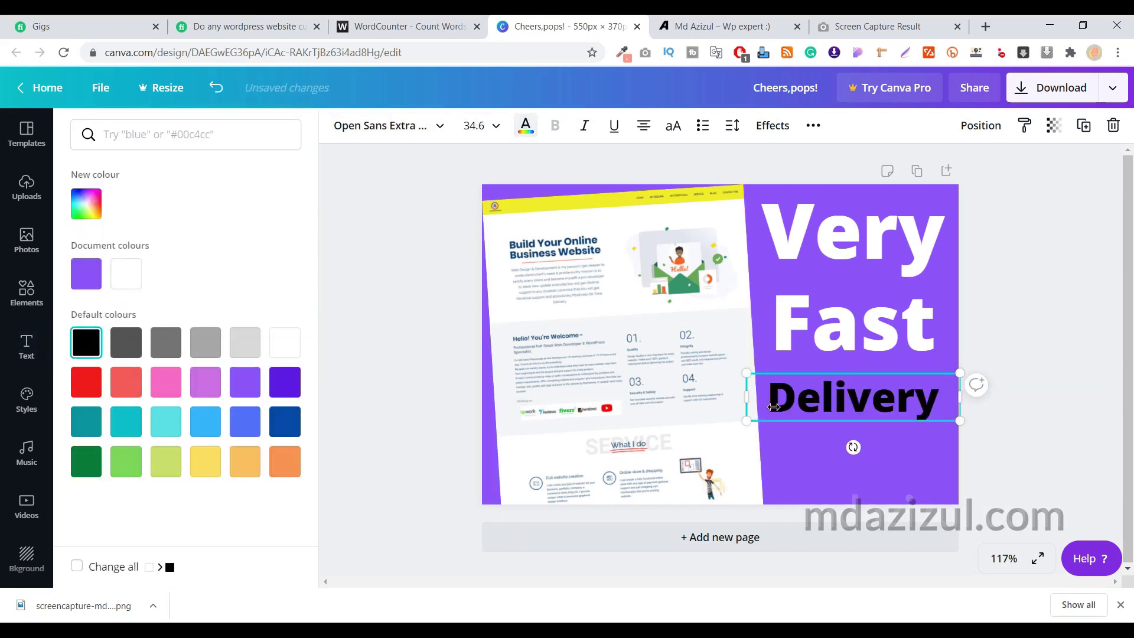
click(86, 395)
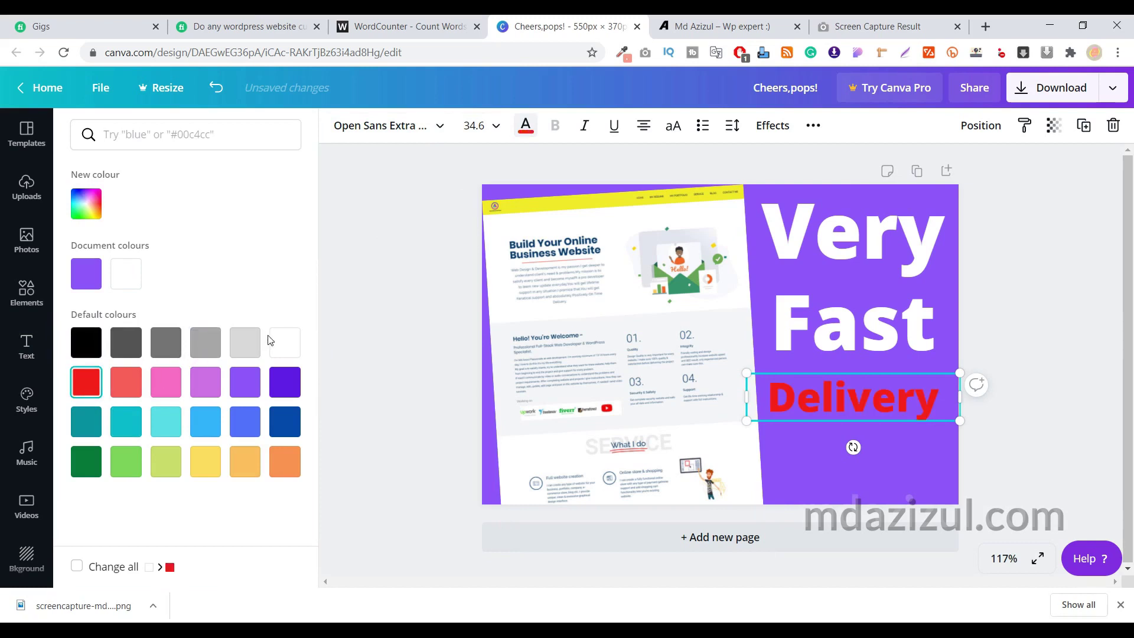
Set the "Delivery" text to the custom yellow #F2FF00
click(85, 204)
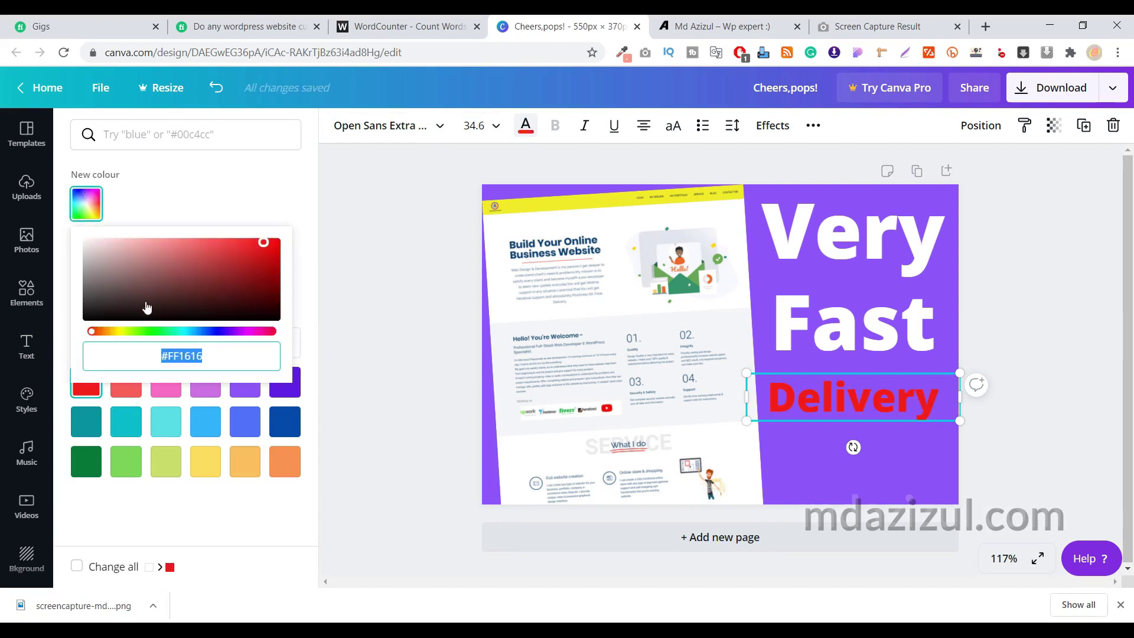
click(117, 332)
drag(168, 295, 341, 196)
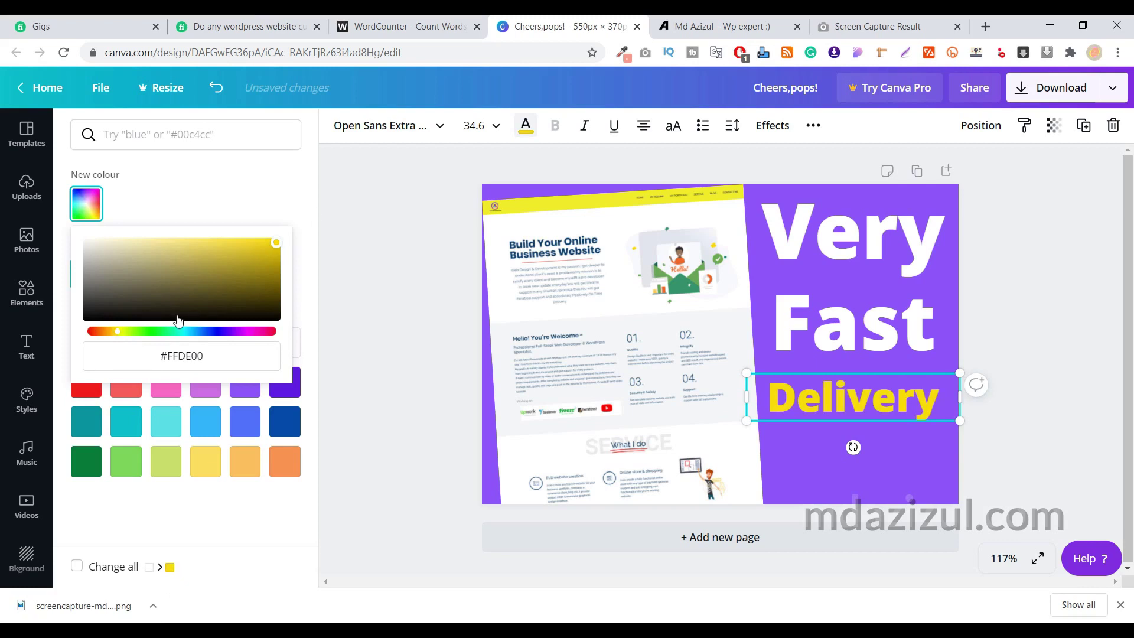
drag(118, 332, 124, 332)
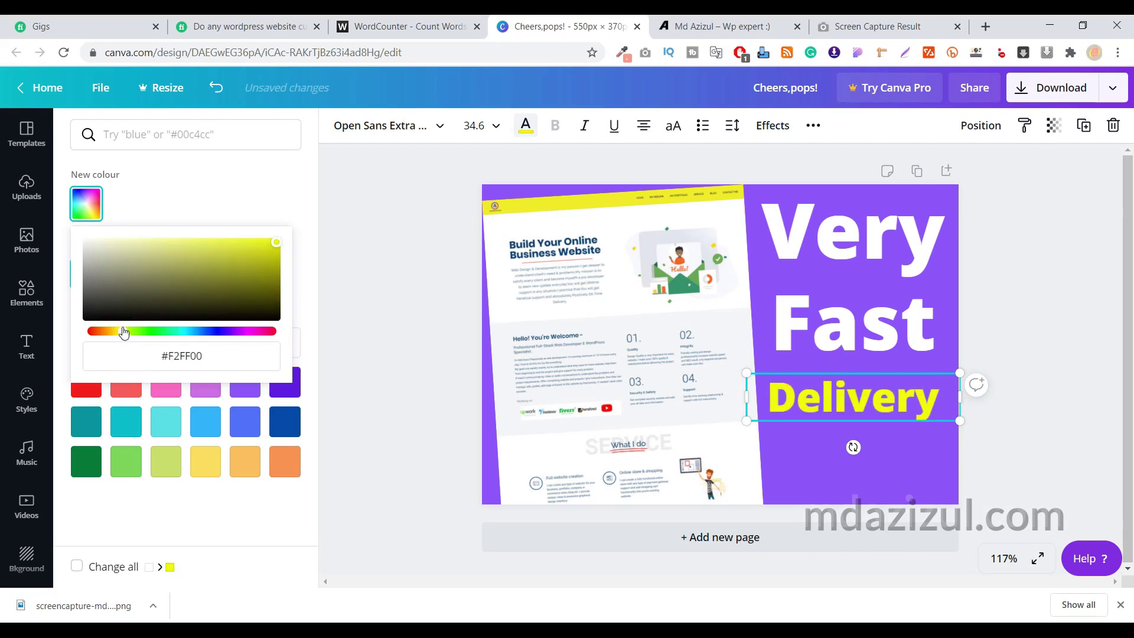
click(1043, 289)
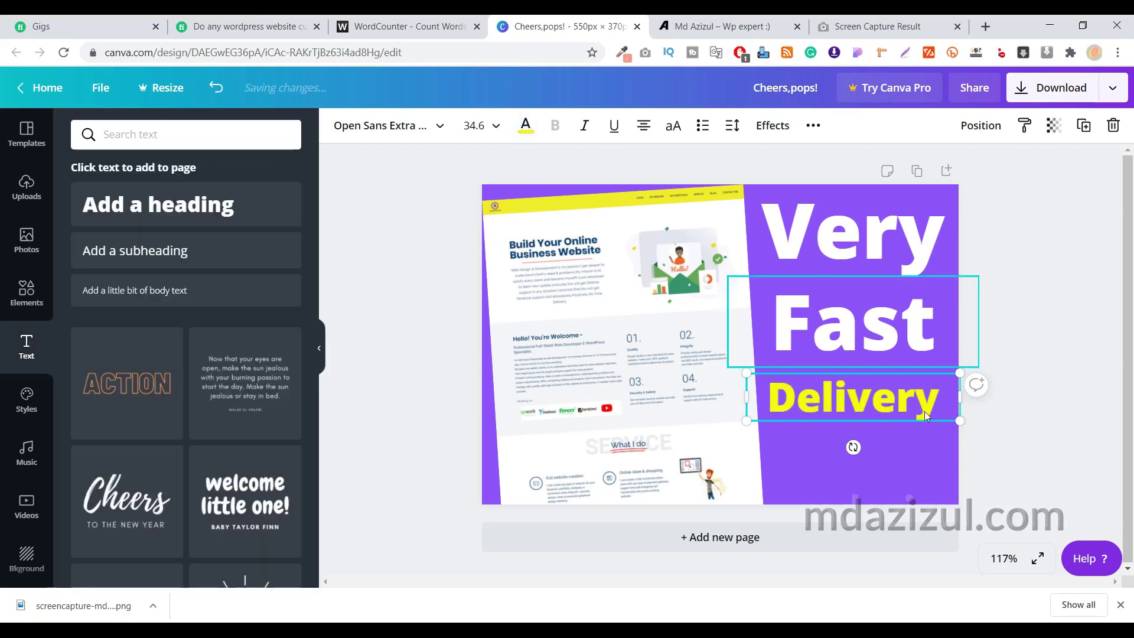
click(1073, 303)
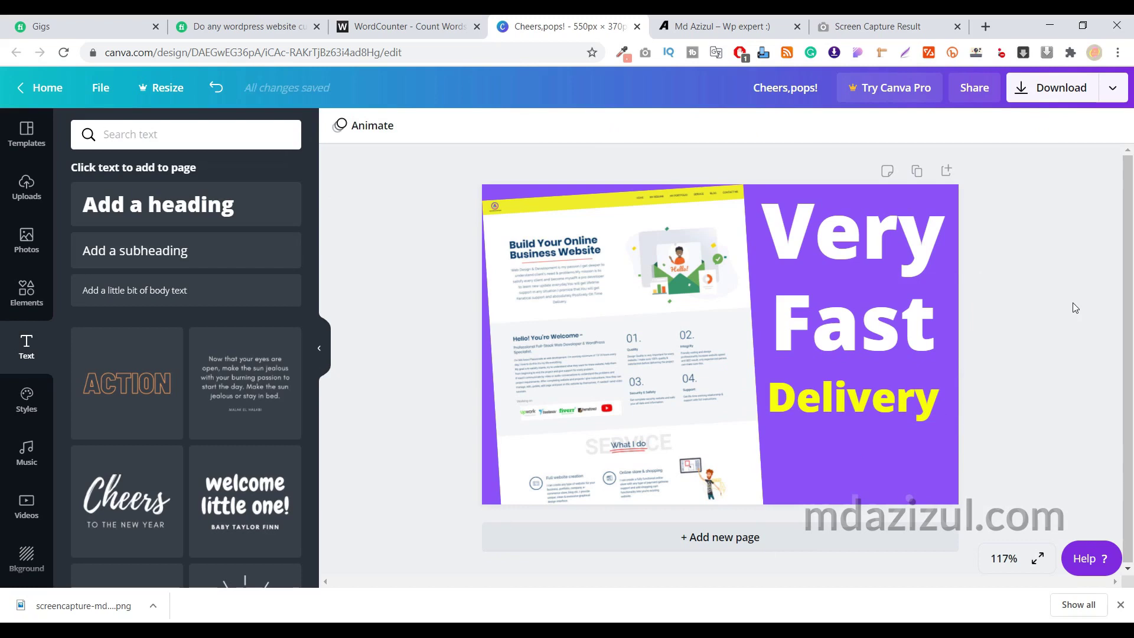
Reduce the "Fast" text to size 59.4 and centre it under "Very"
click(858, 311)
drag(978, 366, 953, 357)
drag(866, 329, 879, 329)
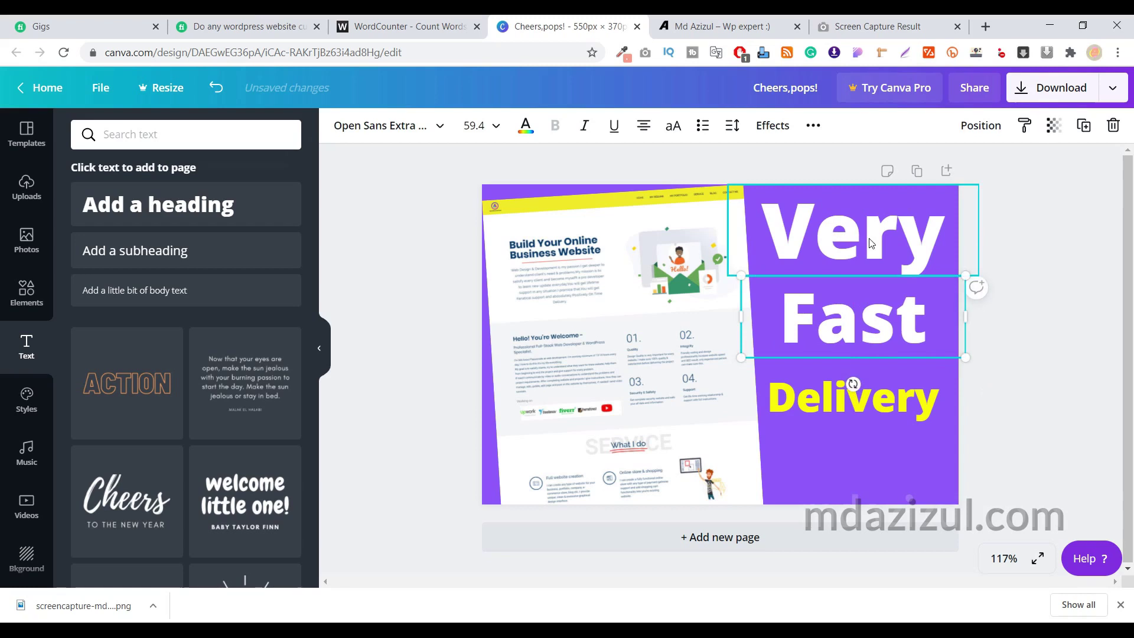
click(1057, 301)
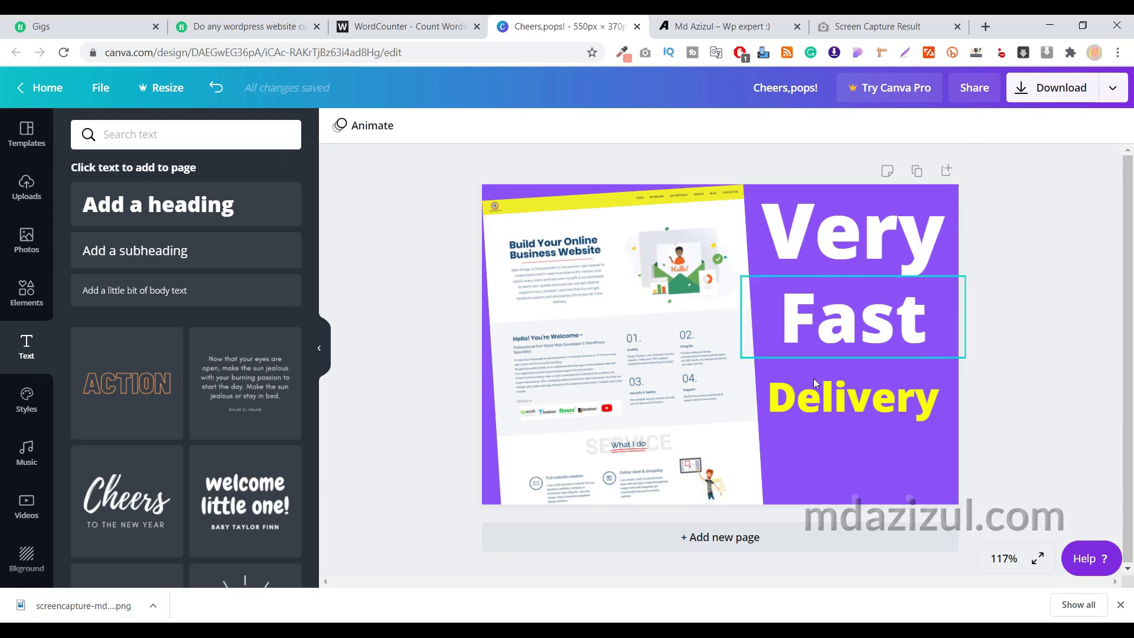
Insert the round blue WordPress logo from the uploaded images
click(26, 188)
scroll(265, 395, down, 6)
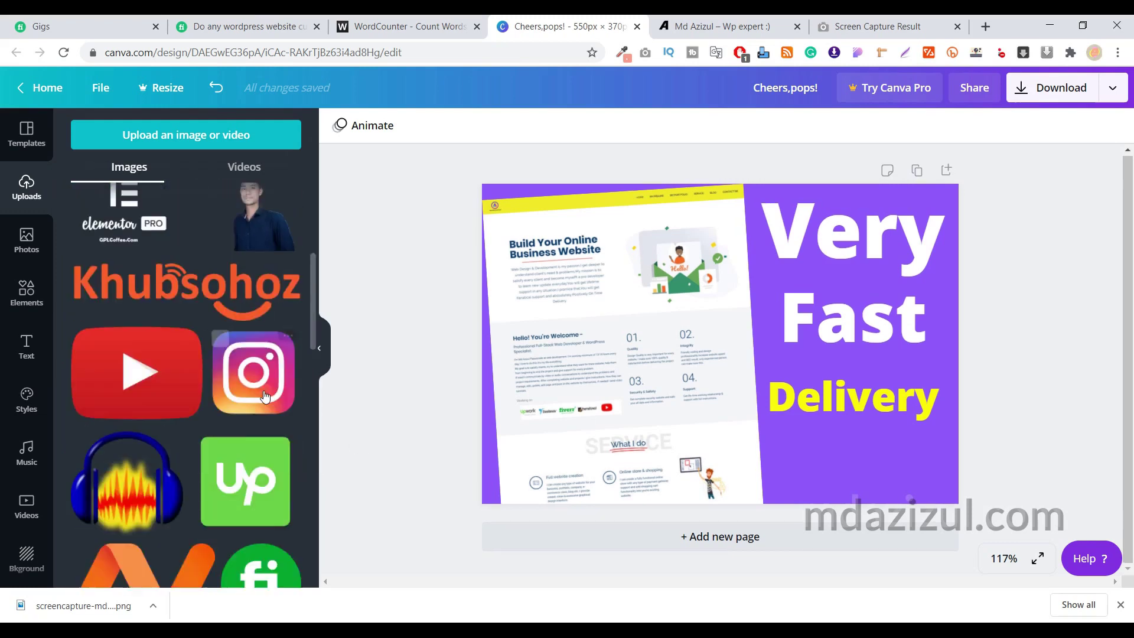
scroll(264, 397, down, 10)
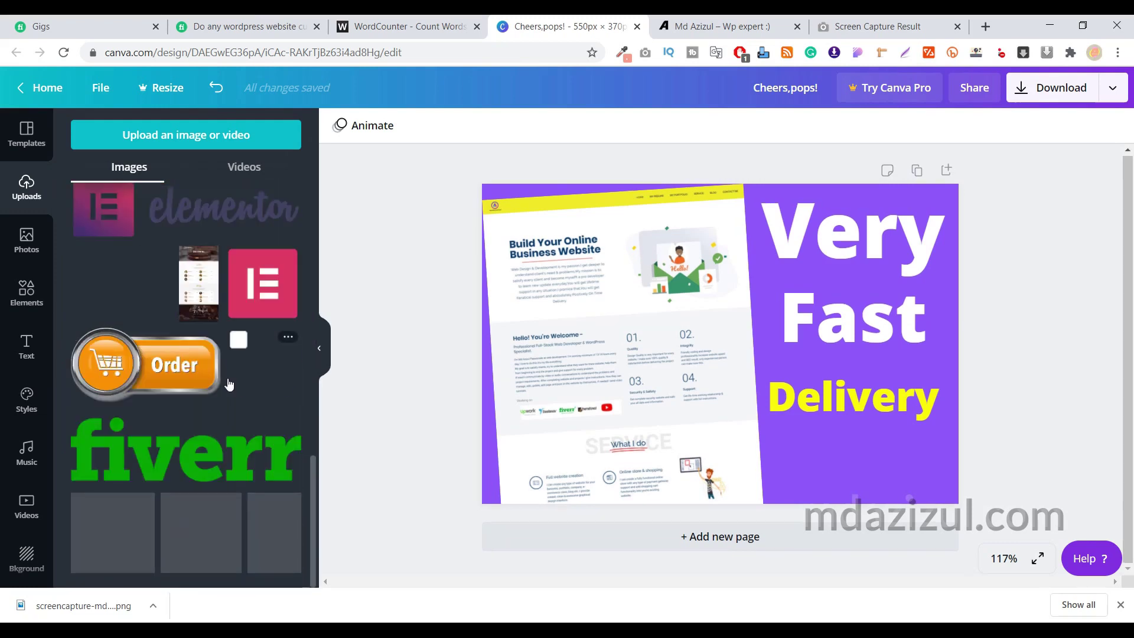
click(267, 384)
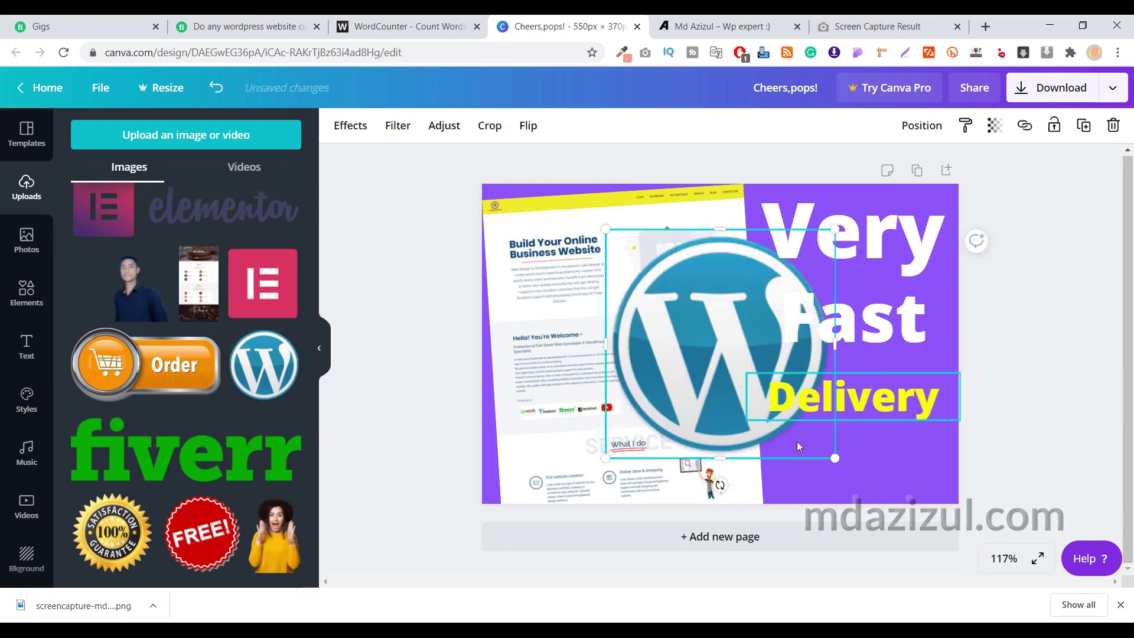
Shrink the WordPress logo and place it in the purple area beneath "Delivery"
click(848, 464)
click(763, 392)
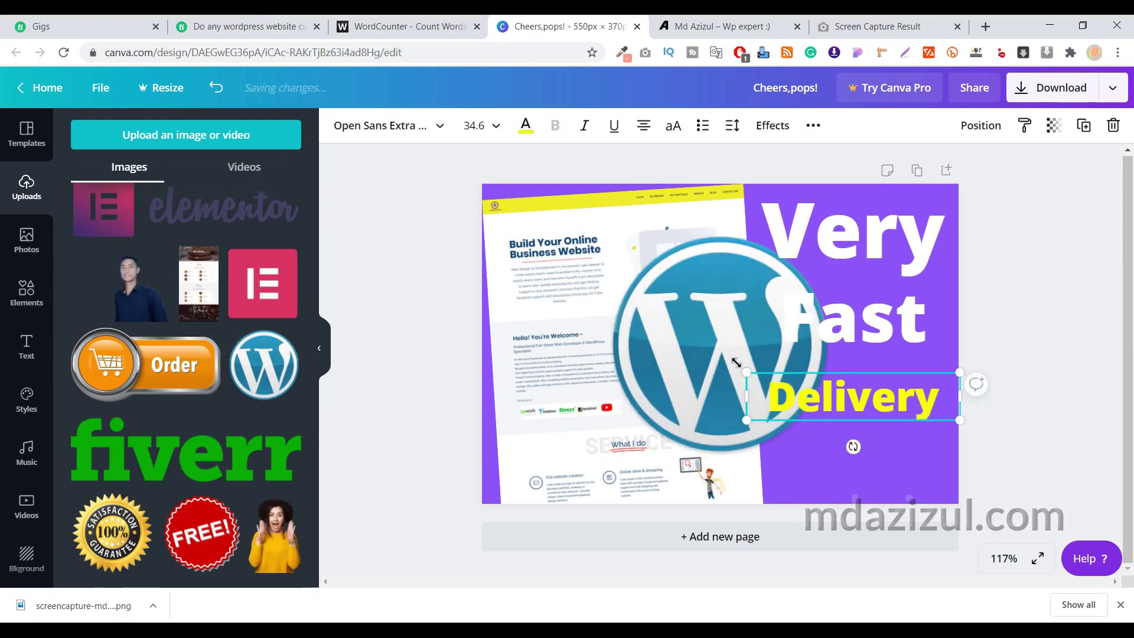
click(711, 358)
drag(837, 459, 703, 363)
drag(662, 286, 883, 477)
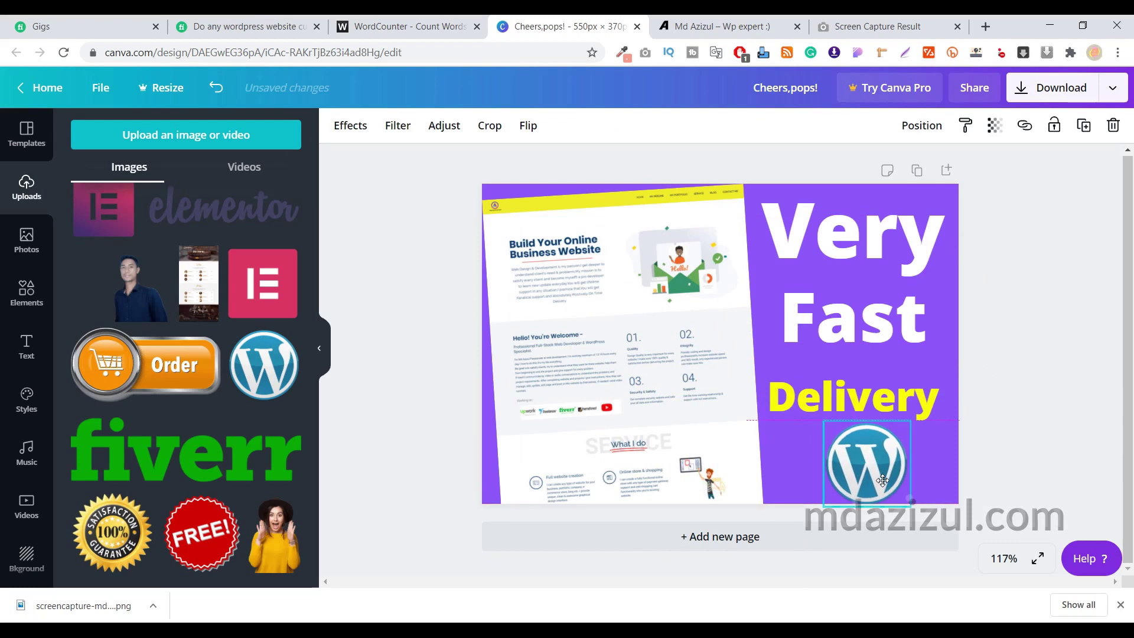
Move the "Delivery" text slightly up to leave space above the WordPress logo
click(1040, 367)
click(920, 394)
drag(921, 395, 921, 387)
click(990, 293)
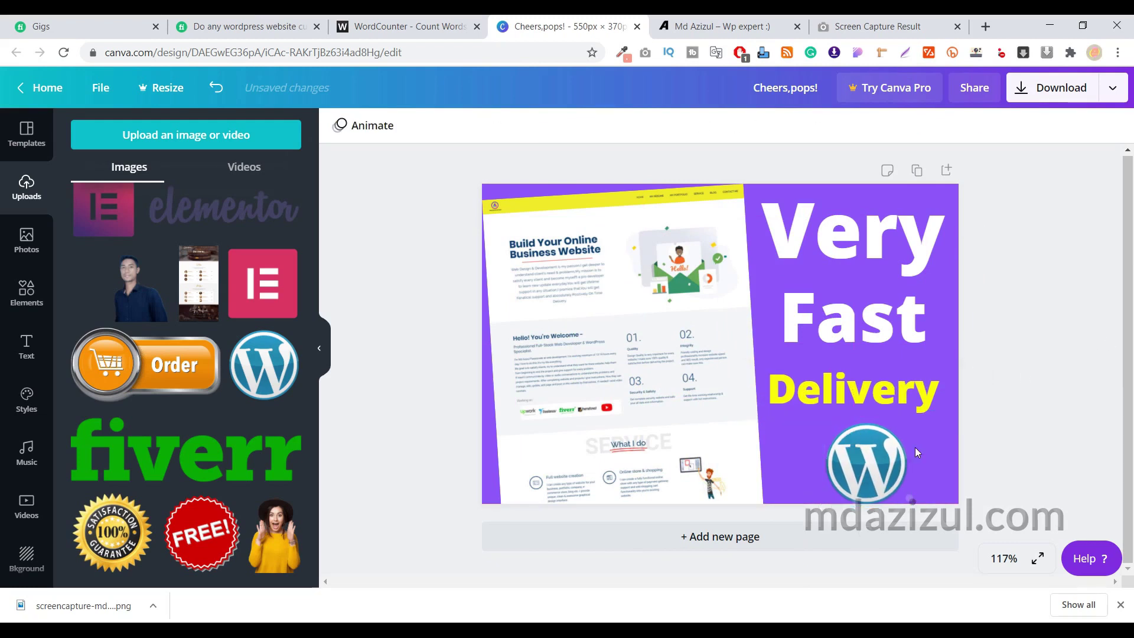
Check the layering options offered for the WordPress logo and for the website screenshot
right_click(860, 458)
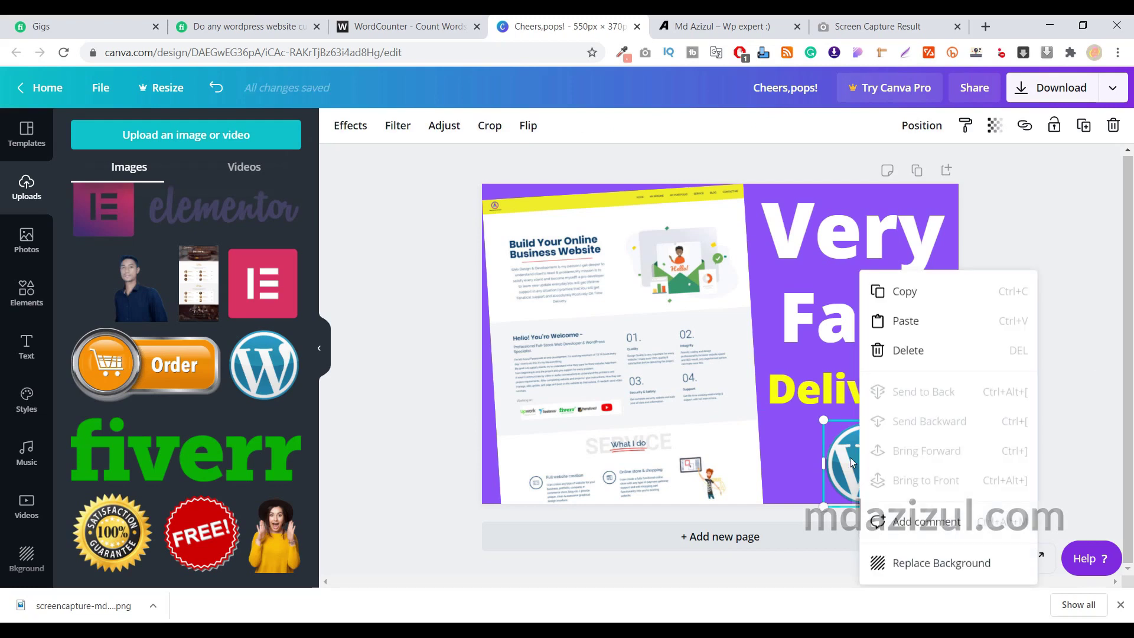
click(1022, 243)
click(626, 270)
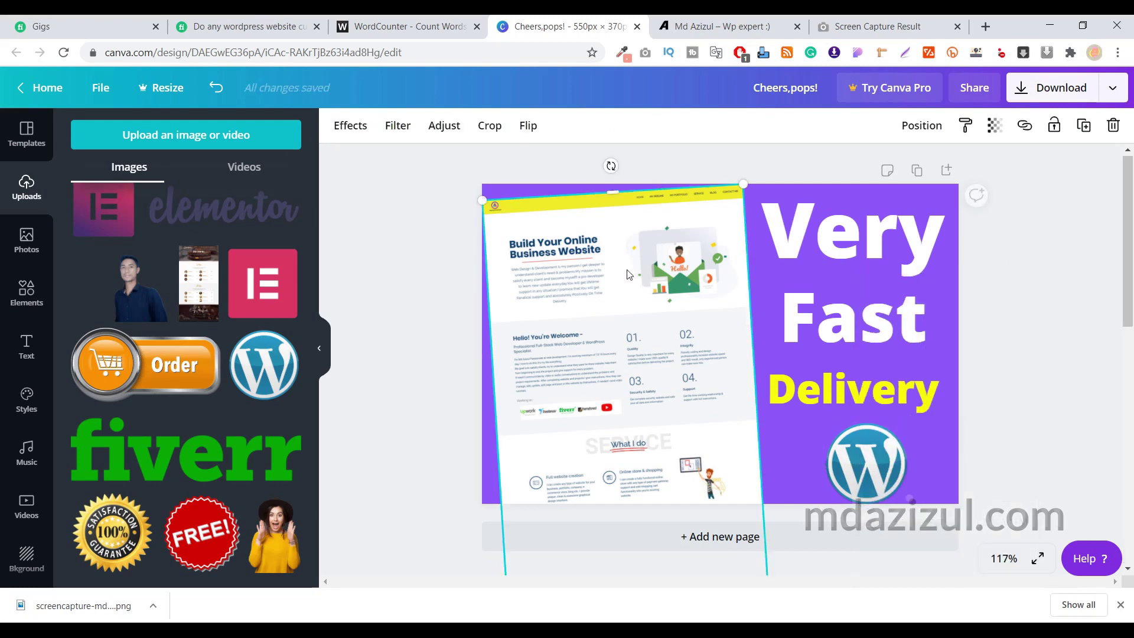
right_click(626, 269)
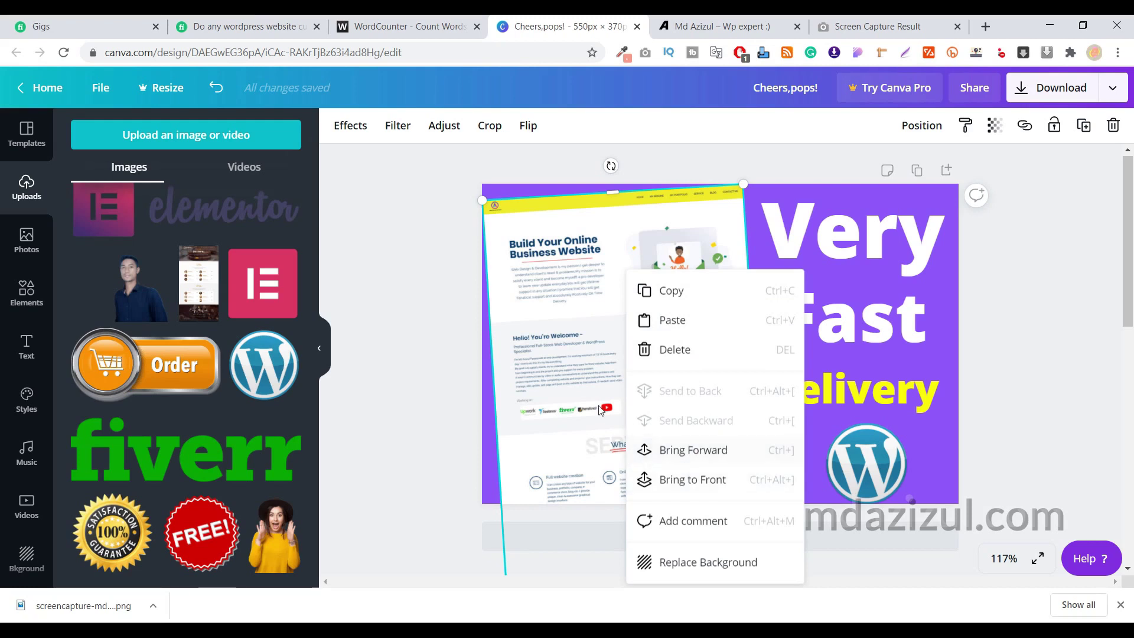
click(583, 374)
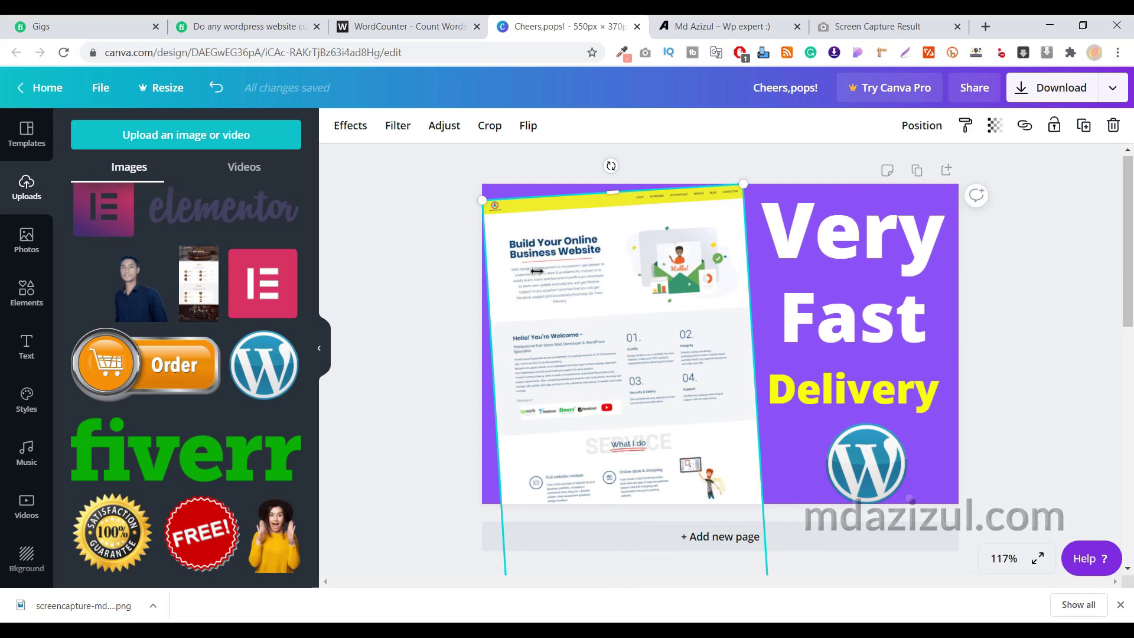
Add the orange Order button graphic from the uploads and send it to the back, behind the website screenshot
click(780, 343)
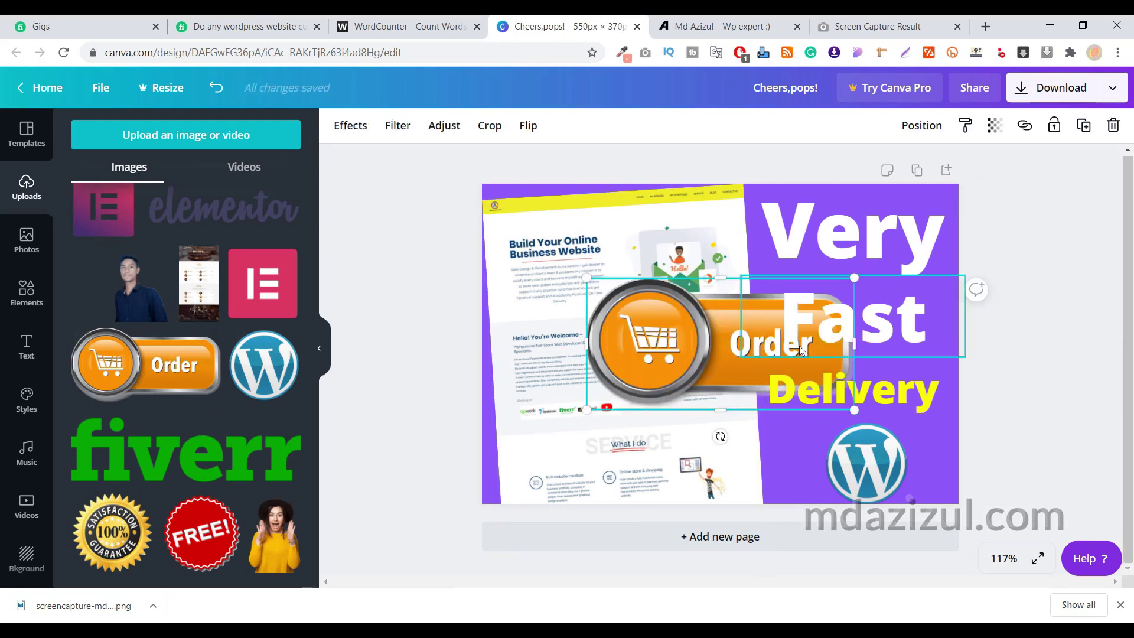
right_click(670, 339)
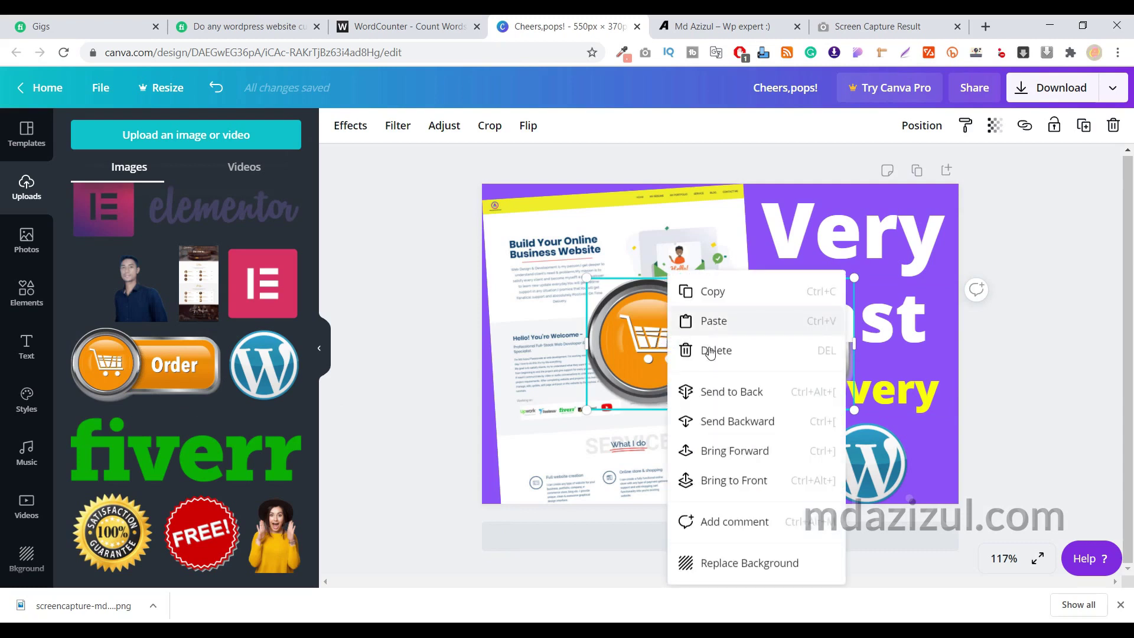
click(733, 393)
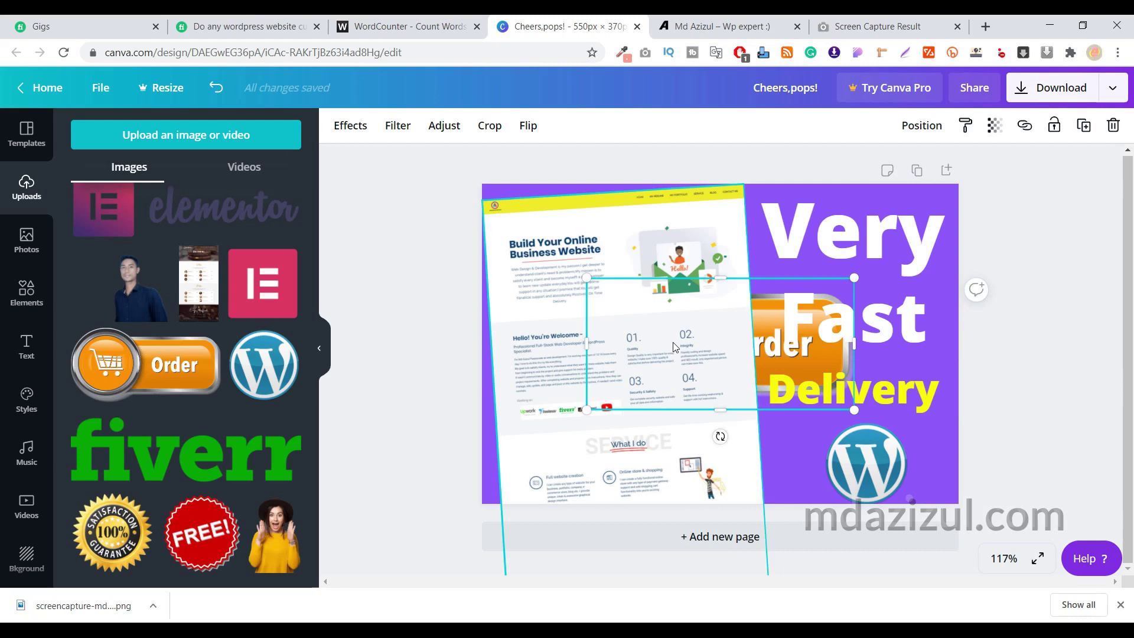
Bring the orange Order graphic above the website screenshot, forward one more layer, and in front of all other elements
right_click(676, 346)
click(720, 420)
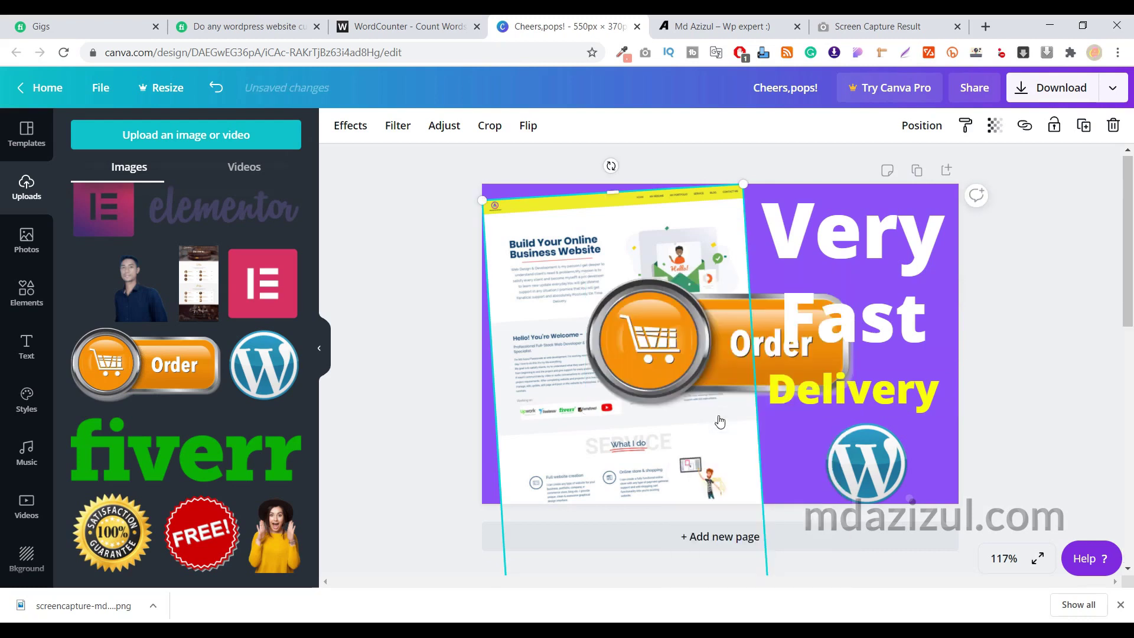
right_click(699, 339)
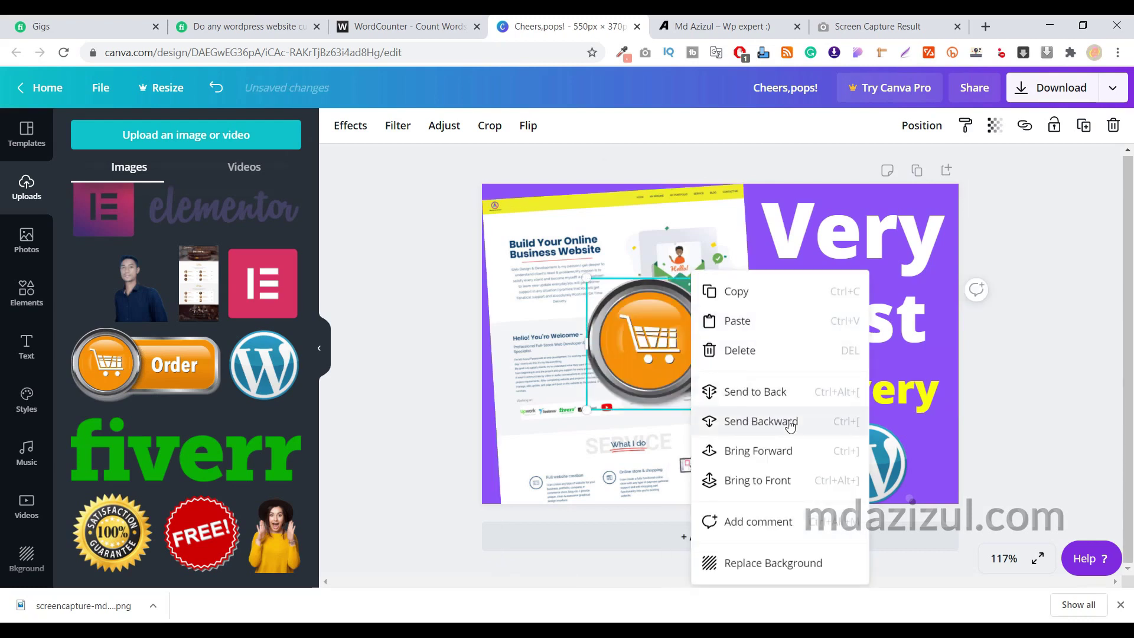
click(748, 453)
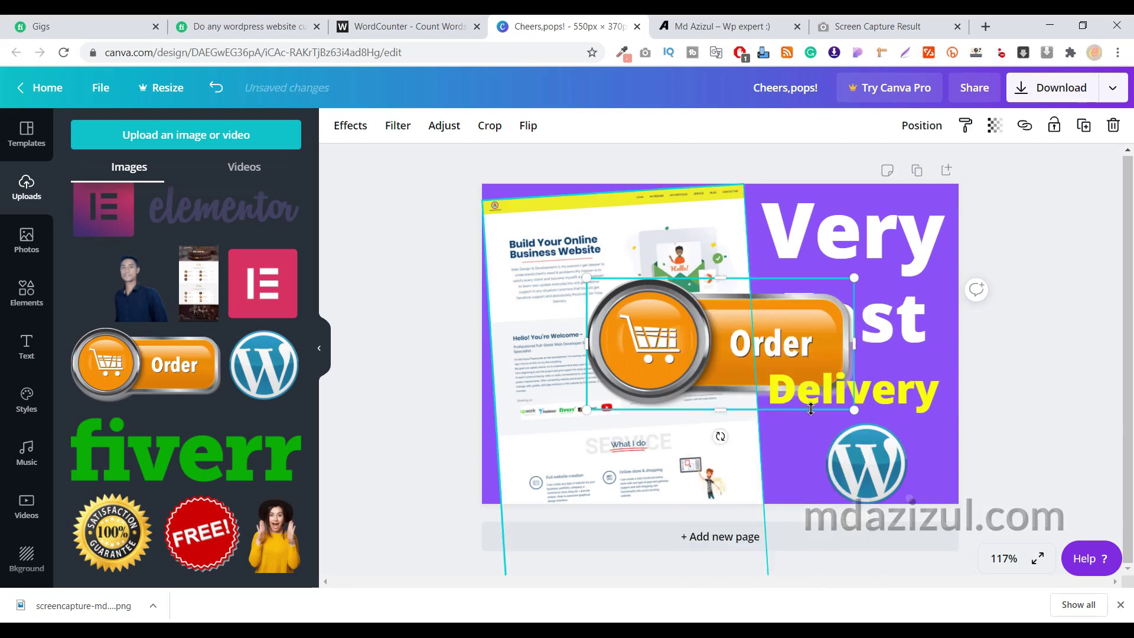
right_click(725, 346)
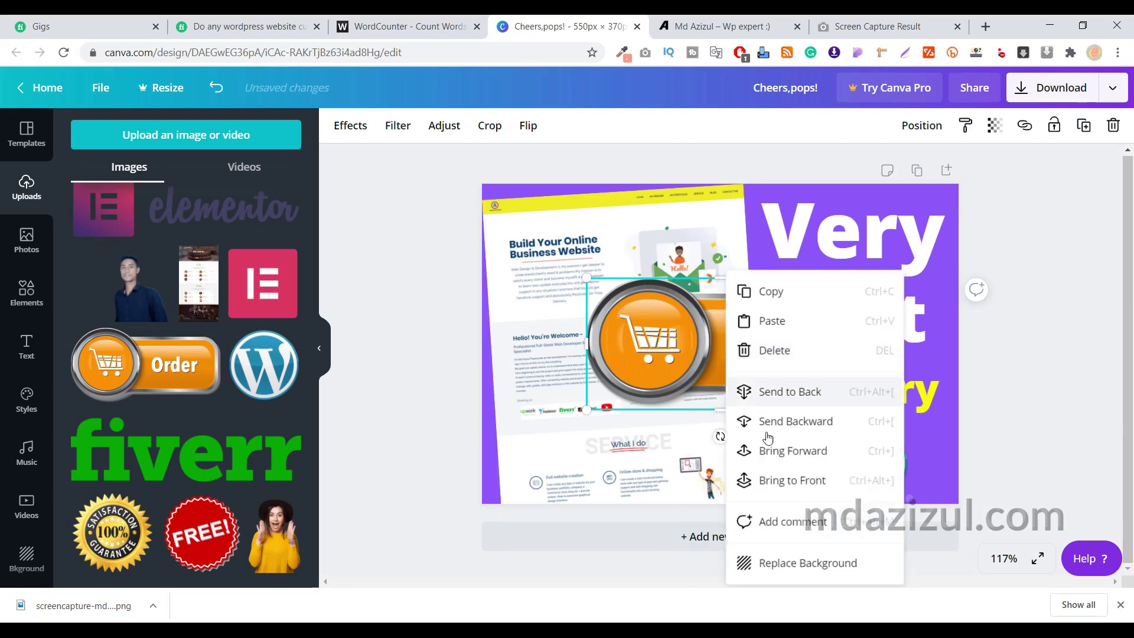
click(772, 476)
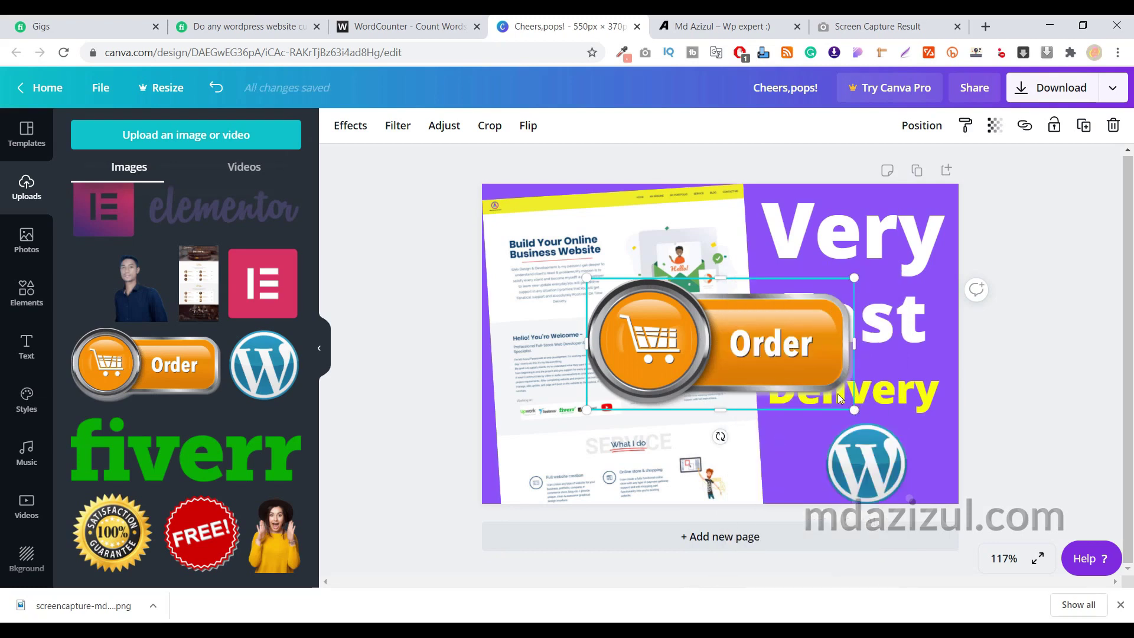
Delete the orange Order graphic from the design after checking its layering options
right_click(692, 353)
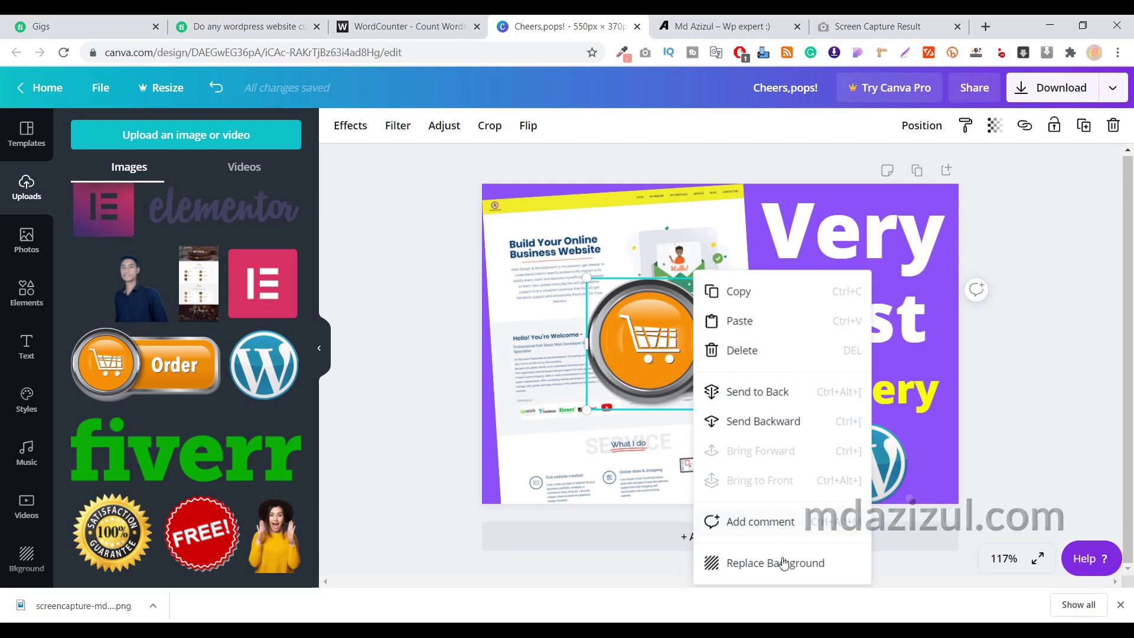
click(722, 322)
key(Delete)
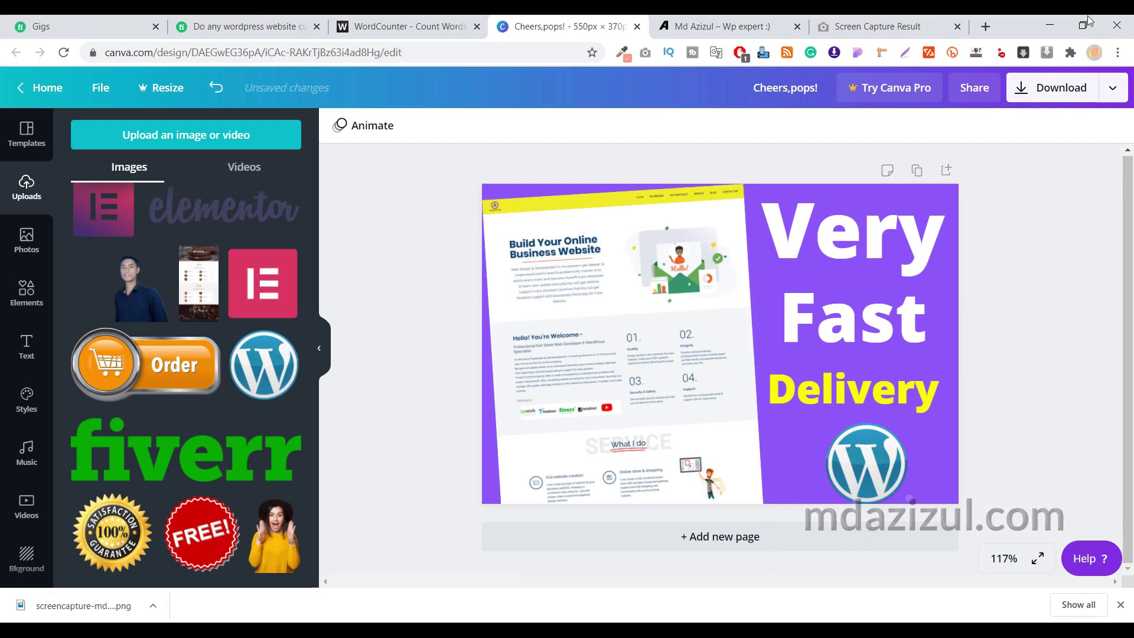
Download the finished design as a PNG at 550 x 370 px and open the downloaded file Cheers,pops!.png
click(1084, 93)
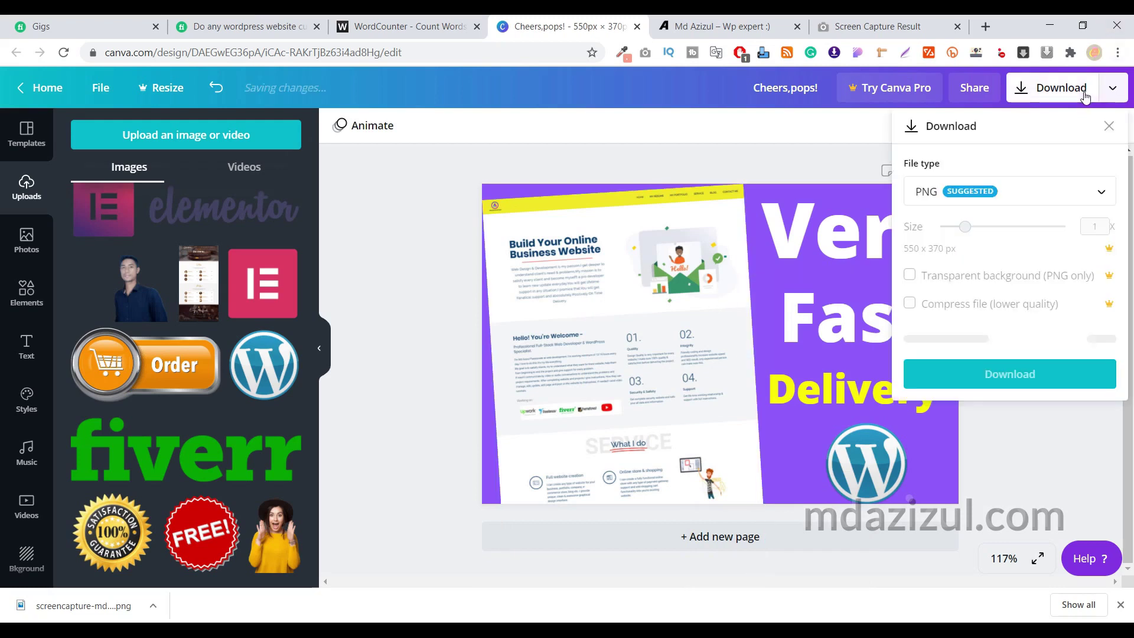
click(1000, 195)
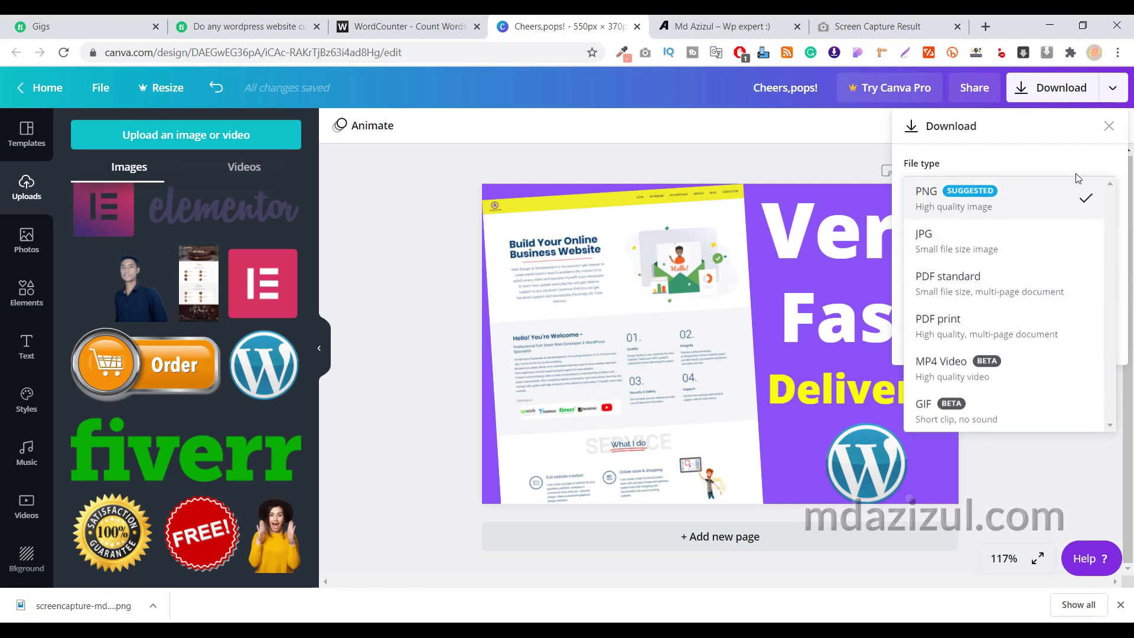
click(1025, 199)
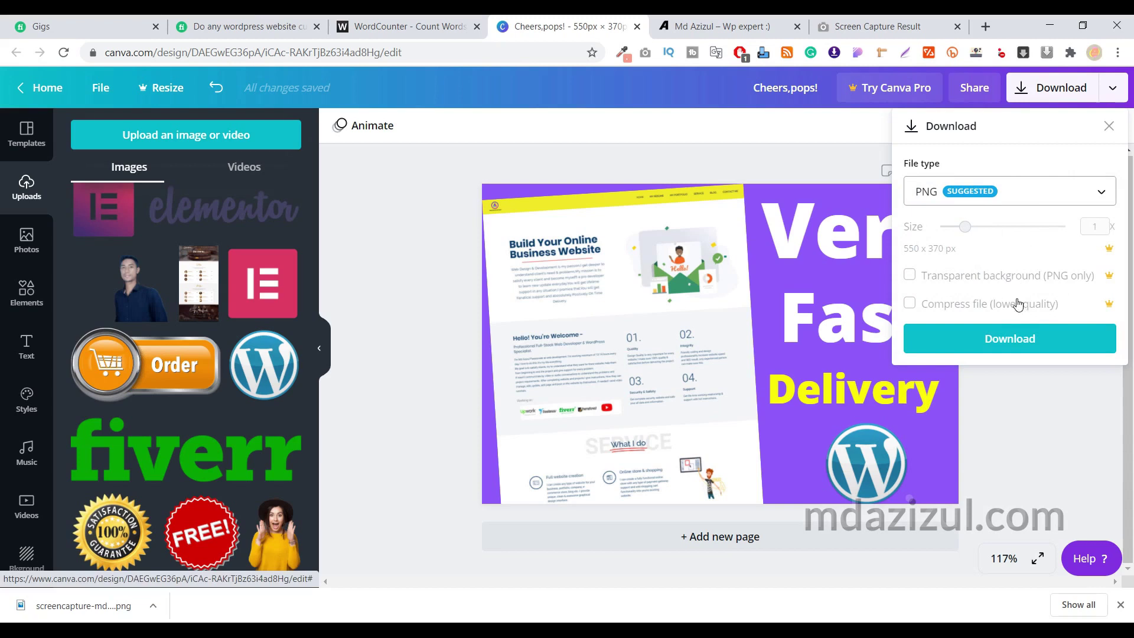
click(1009, 340)
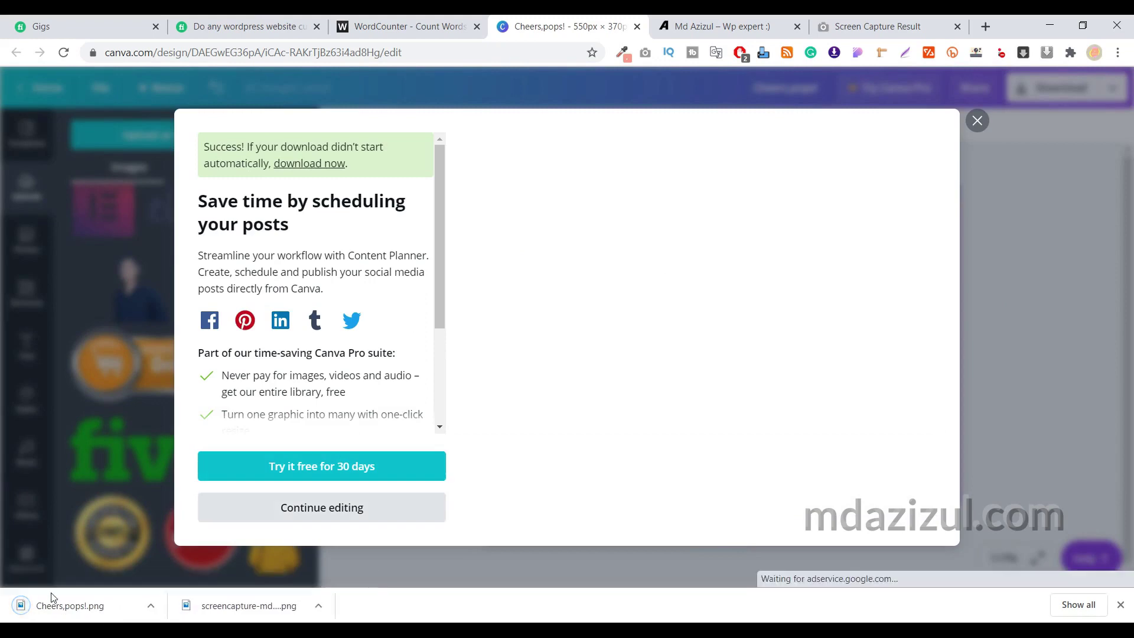
click(53, 603)
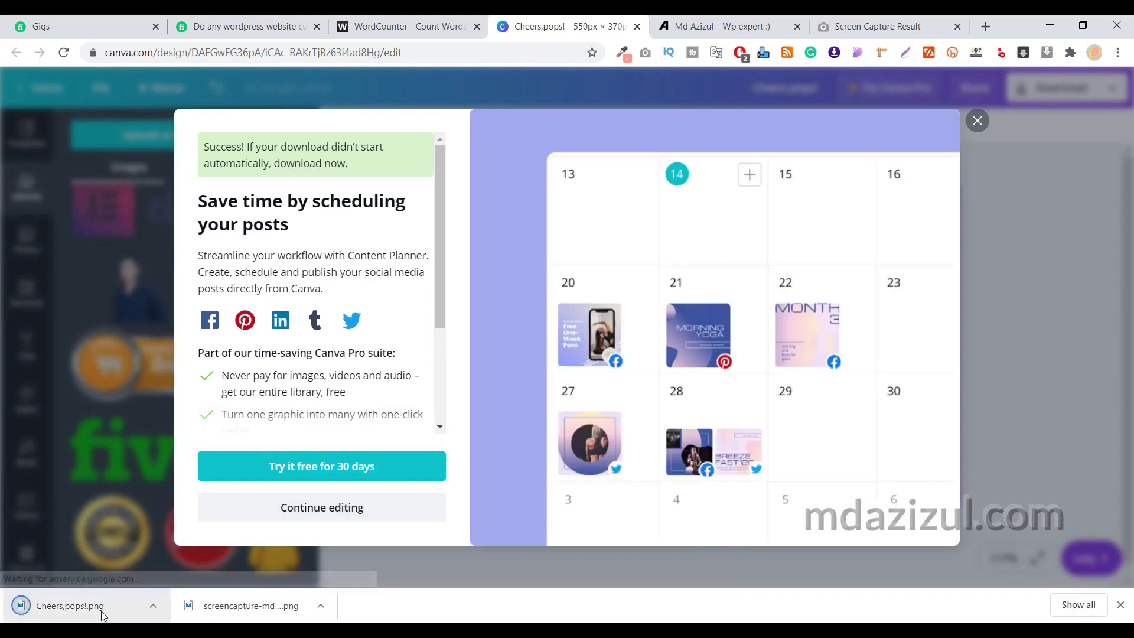